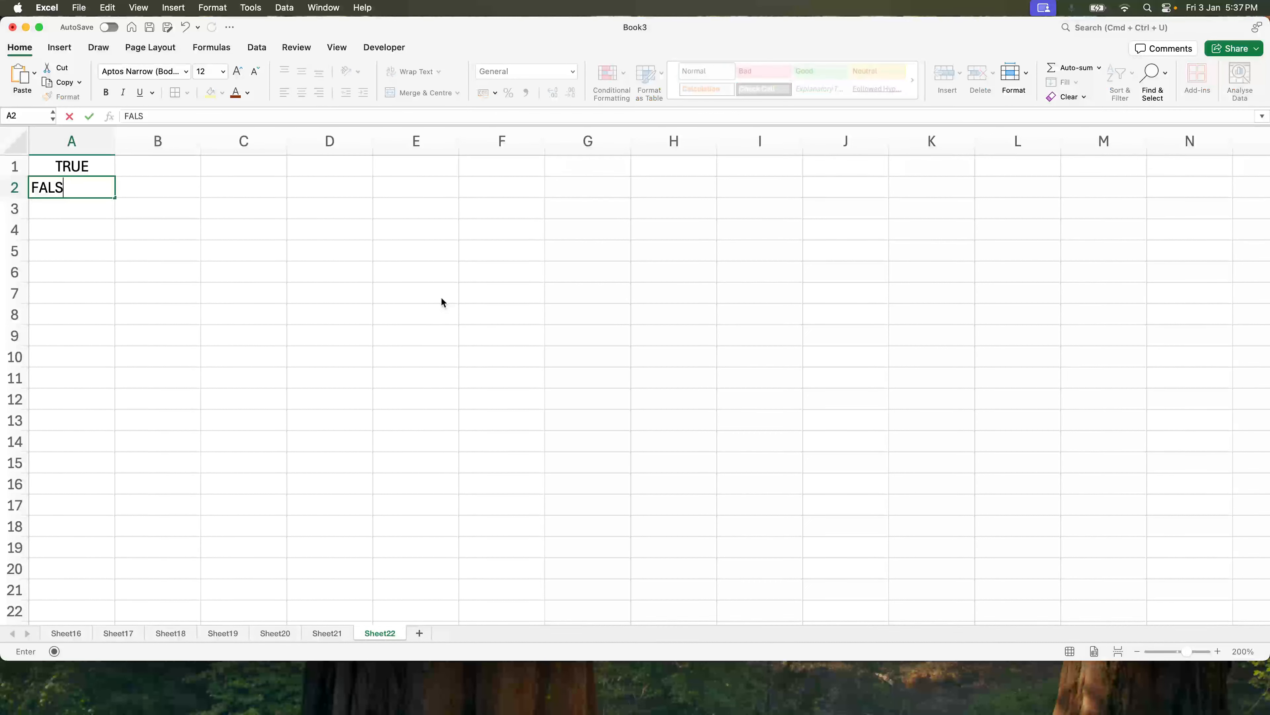
key(Return)
drag(103, 166, 105, 181)
click(105, 180)
click(98, 166)
click(190, 165)
text(AND)
key(Return)
text(OR)
click(190, 229)
click(162, 165)
click(158, 185)
click(157, 169)
click(254, 163)
drag(75, 166, 170, 174)
key(Delete)
key(Down)
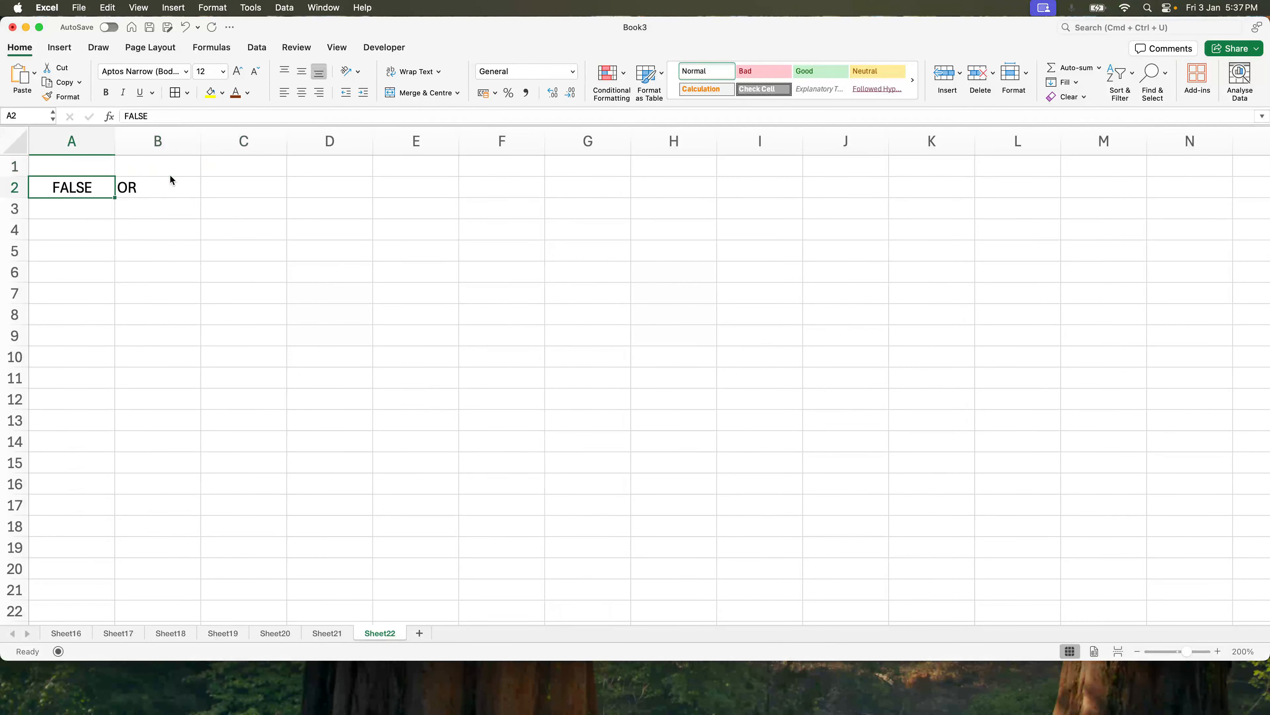
key(shift+Right)
key(Delete)
Enter the column headers Condition 1 and Condition 2 in A1 and B1.
key(Up)
text(Condition 1)
key(Tab)
text(Conditio)
key(Return)
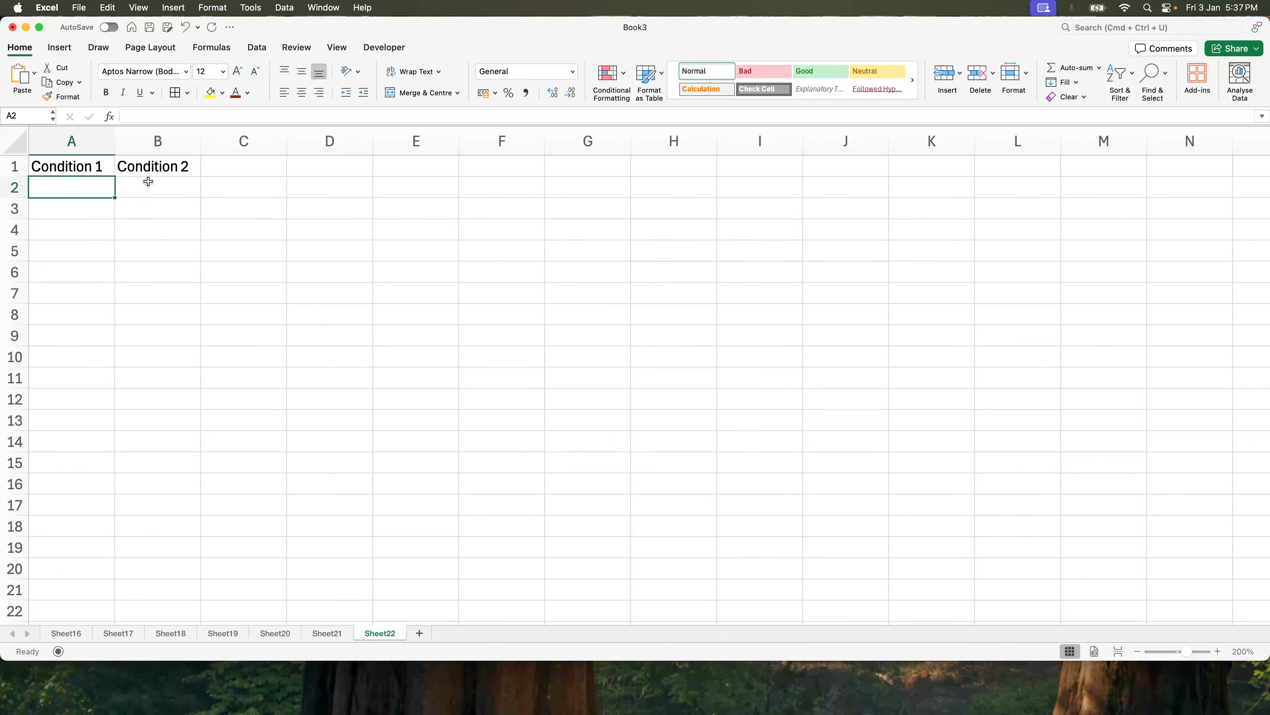
Fill rows 2 and 3 with TRUE, TRUE and TRUE, FALSE under the two condition headers.
text(True)
key(Tab)
text(F)
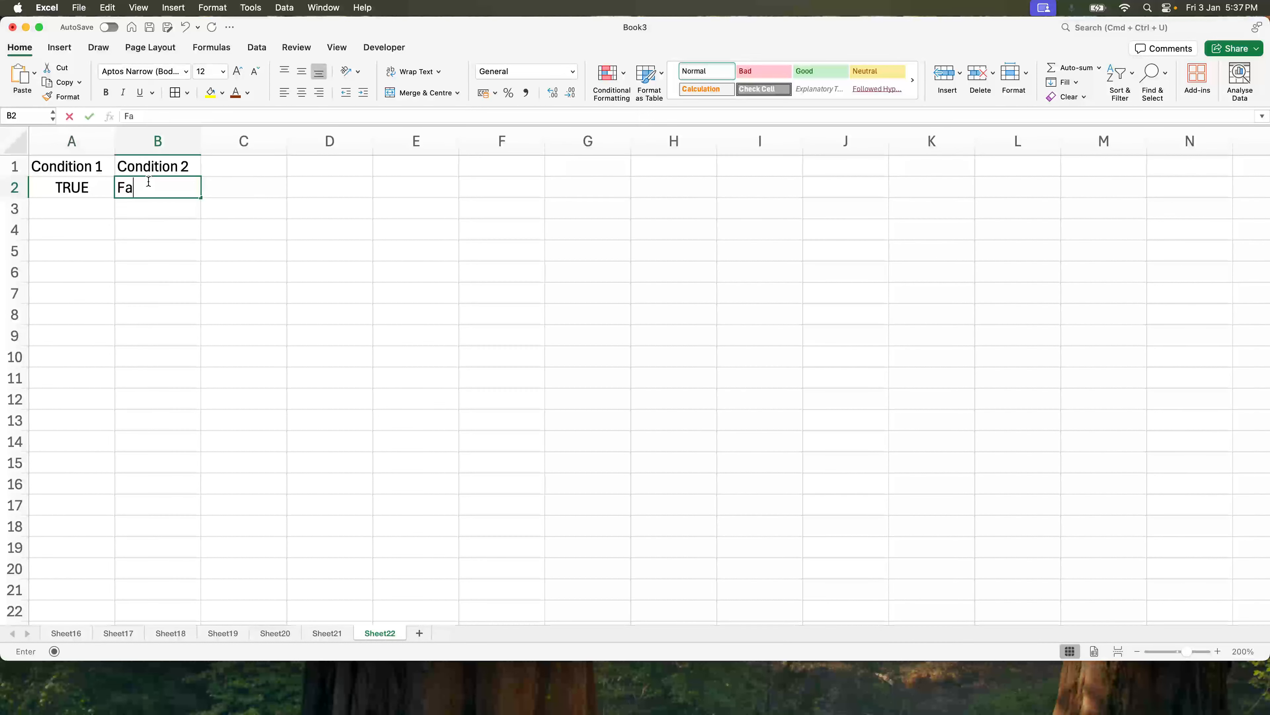
key(BackSpace)
text(True)
key(Return)
text(Fa)
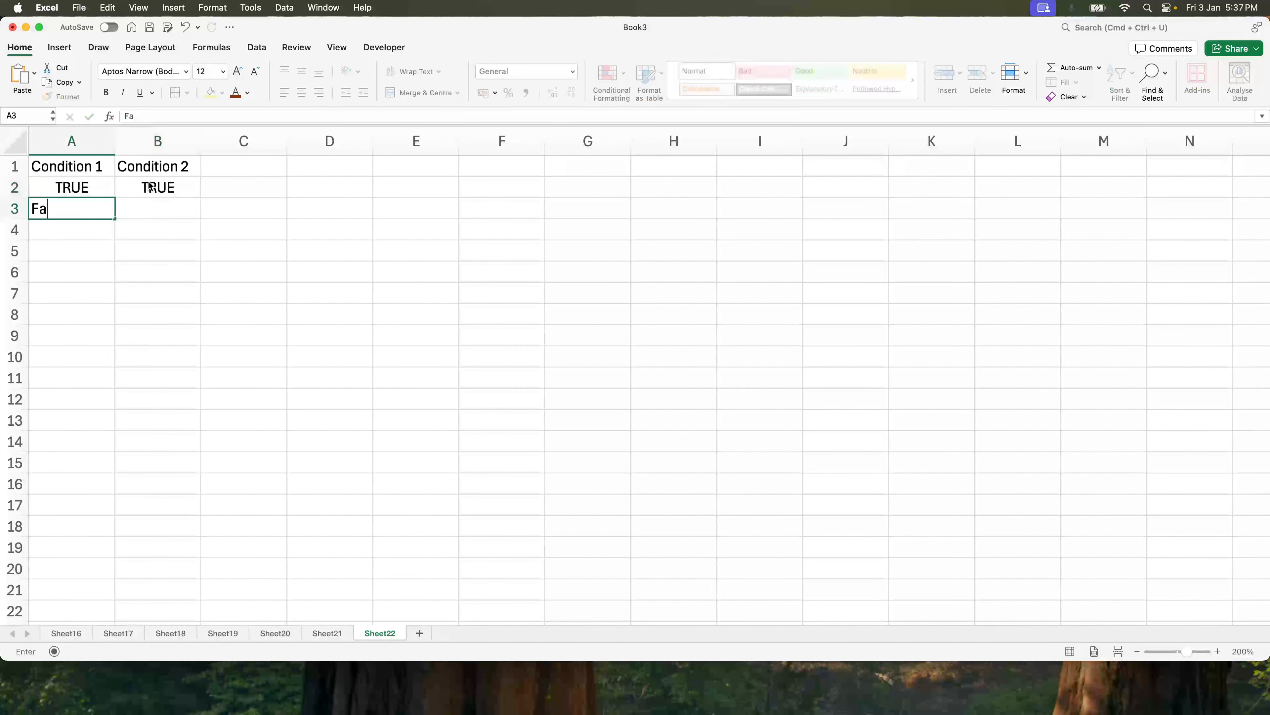
text(lTrue)
key(Tab)
text(False)
key(Return)
Fill rows 4 and 5 with FALSE, TRUE and FALSE, FALSE under the two condition headers.
text(Fa;s)
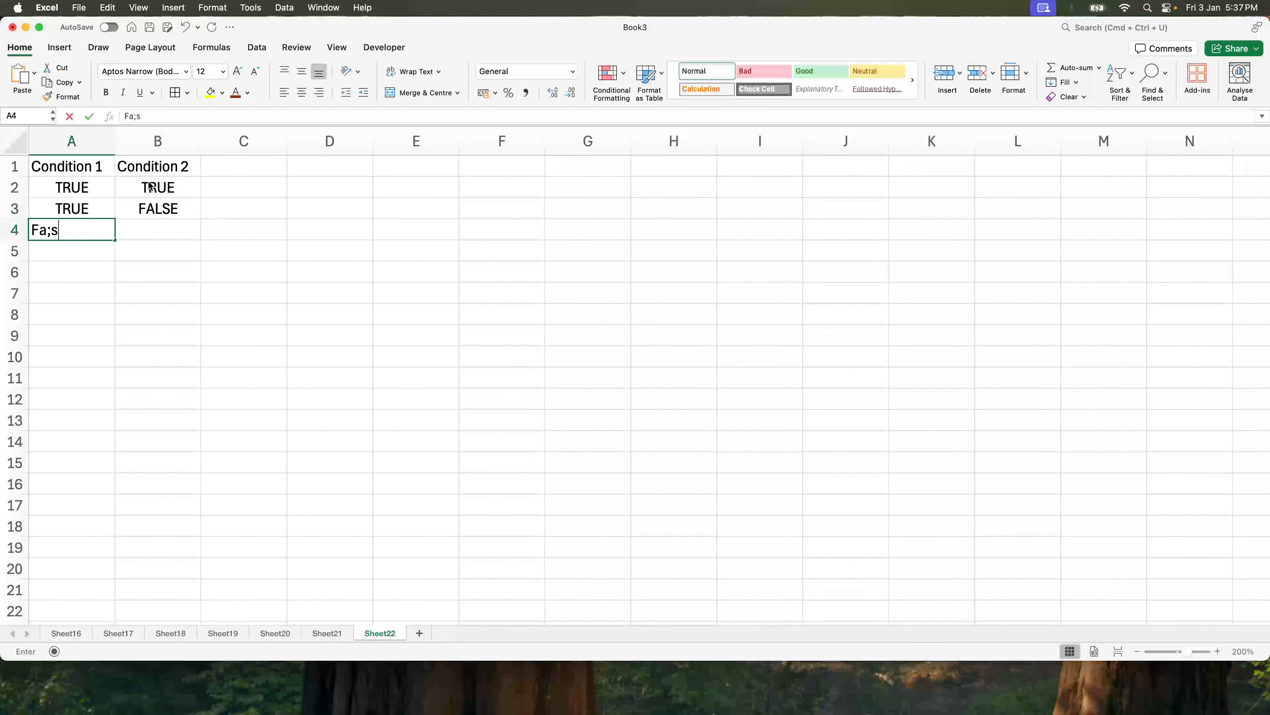
key(BackSpace)
key(BackSpace)
text(lse)
key(Tab)
text(True)
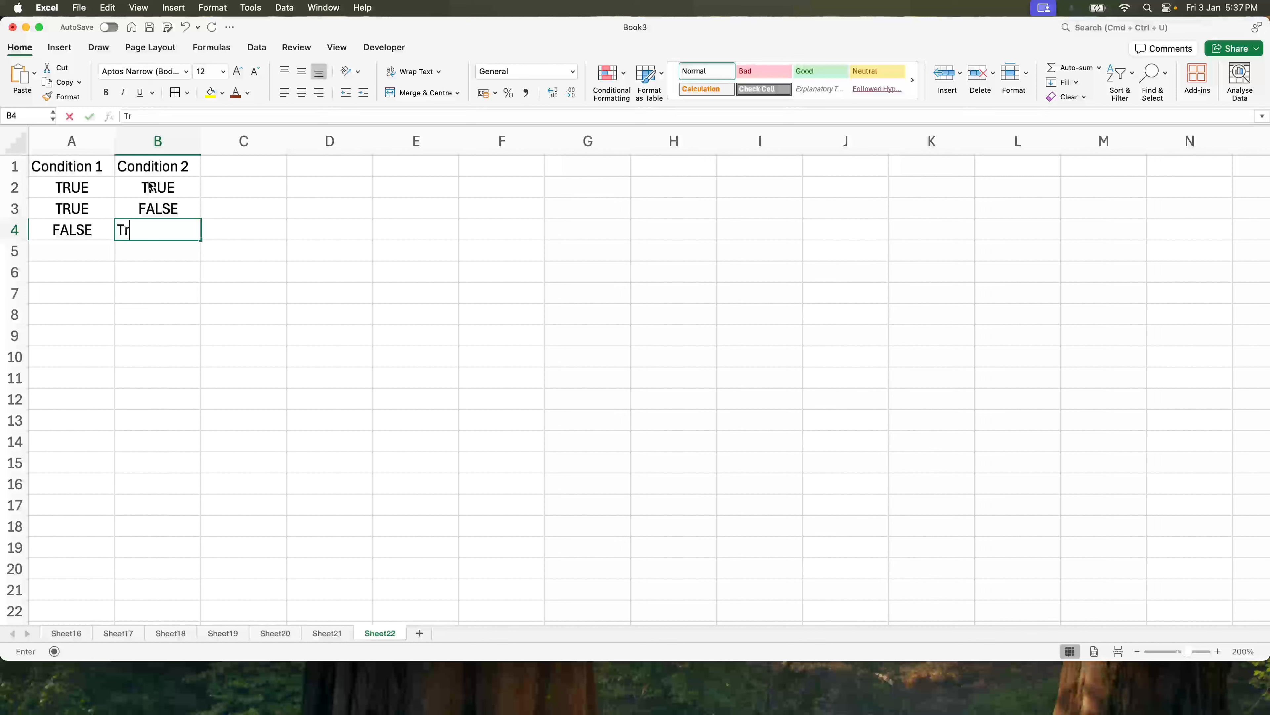
key(Return)
text(Fals)
key(Tab)
text(False)
click(219, 210)
Add all borders to A1:C5 and fill the Condition 1 and Condition 2 headers yellow.
drag(97, 166, 221, 247)
click(175, 92)
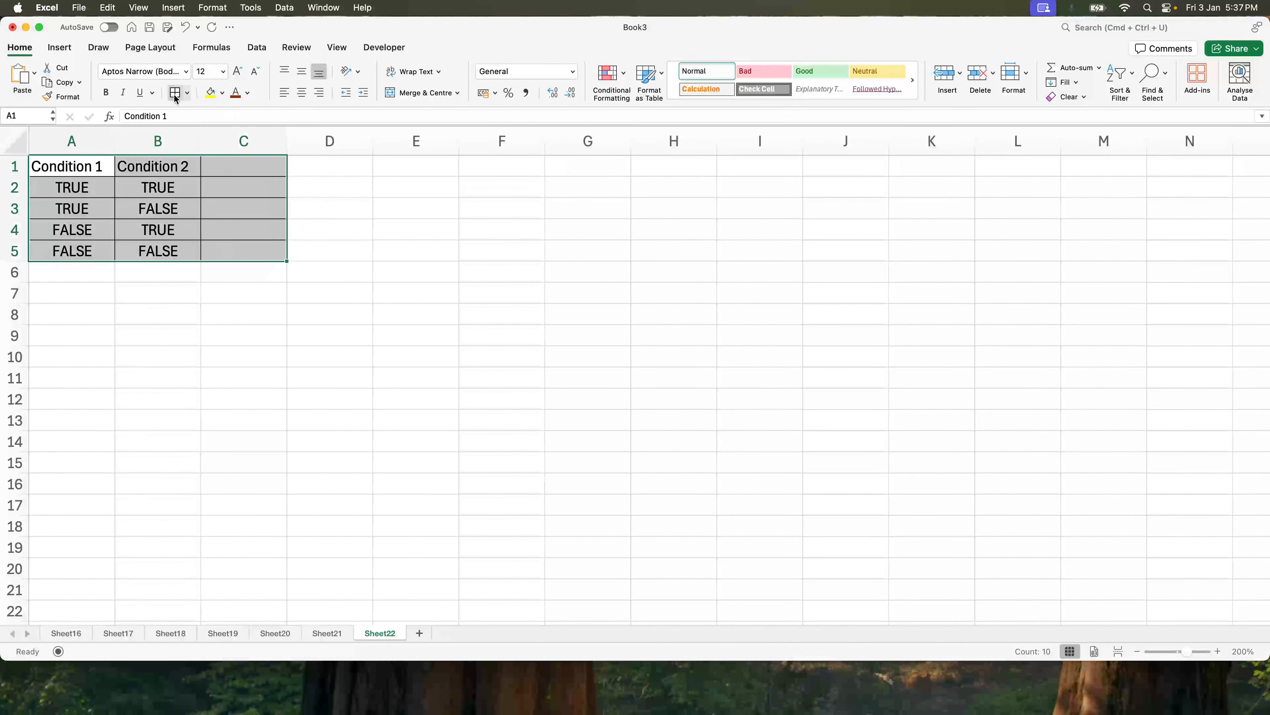
click(99, 166)
drag(99, 165, 165, 168)
click(210, 93)
Enter the header AND Operator in C1 and widen column C.
click(244, 162)
text(AND Operator)
key(Return)
drag(286, 141, 357, 141)
Enter TRUE as the AND Operator result for row 2 in C2.
drag(102, 187, 138, 187)
click(221, 185)
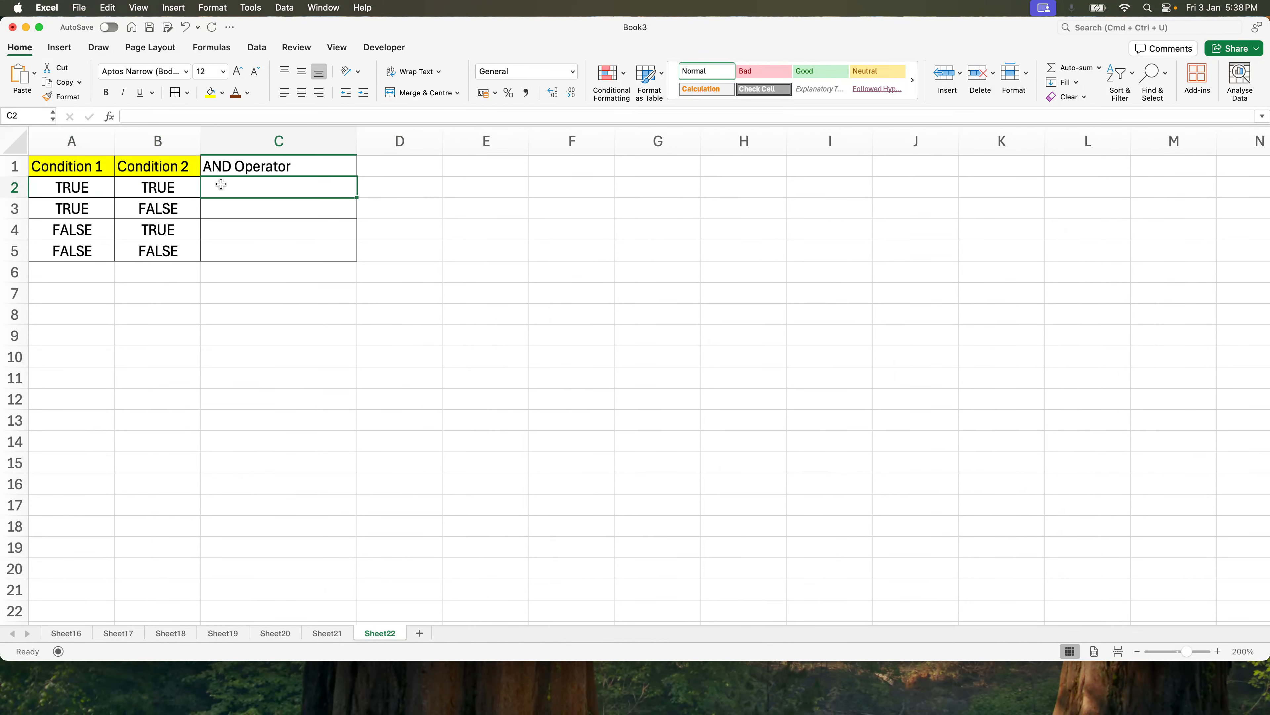
text(True)
key(Return)
Center the AND Operator header in C1.
click(229, 181)
click(234, 166)
click(302, 92)
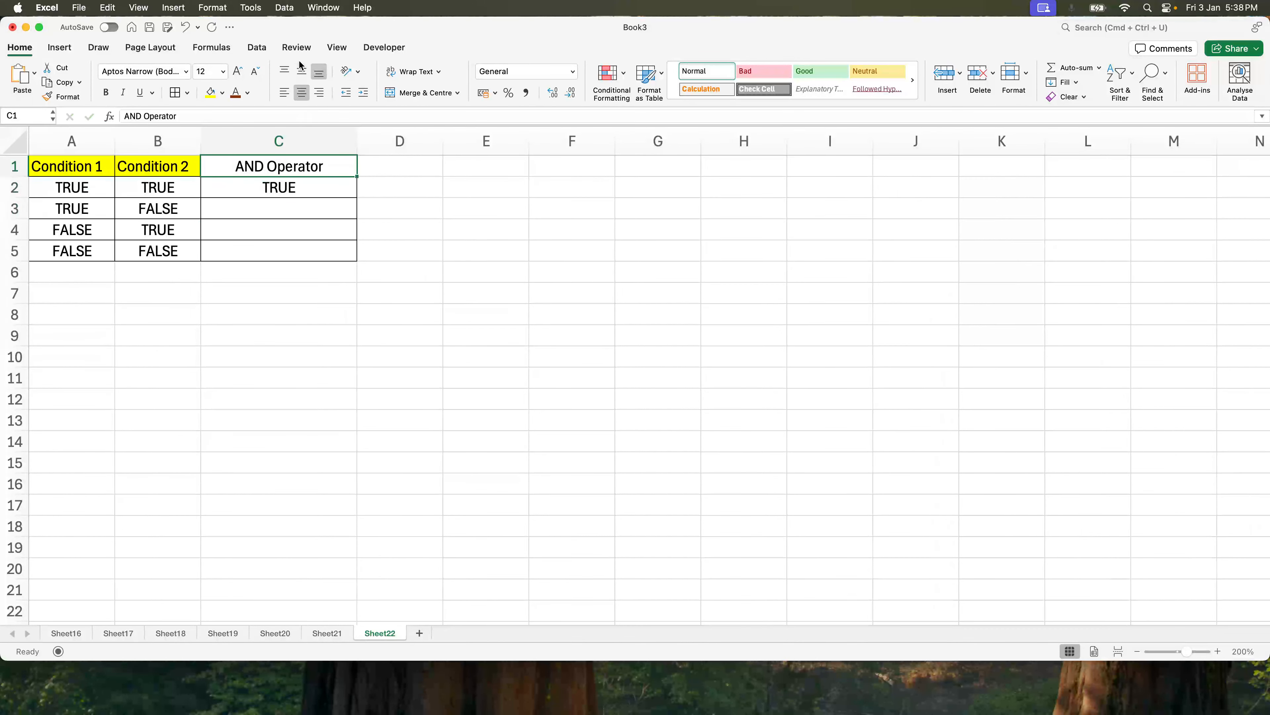
Enter FALSE as the AND Operator result in C3, C4 and C5.
drag(106, 199, 183, 209)
click(241, 208)
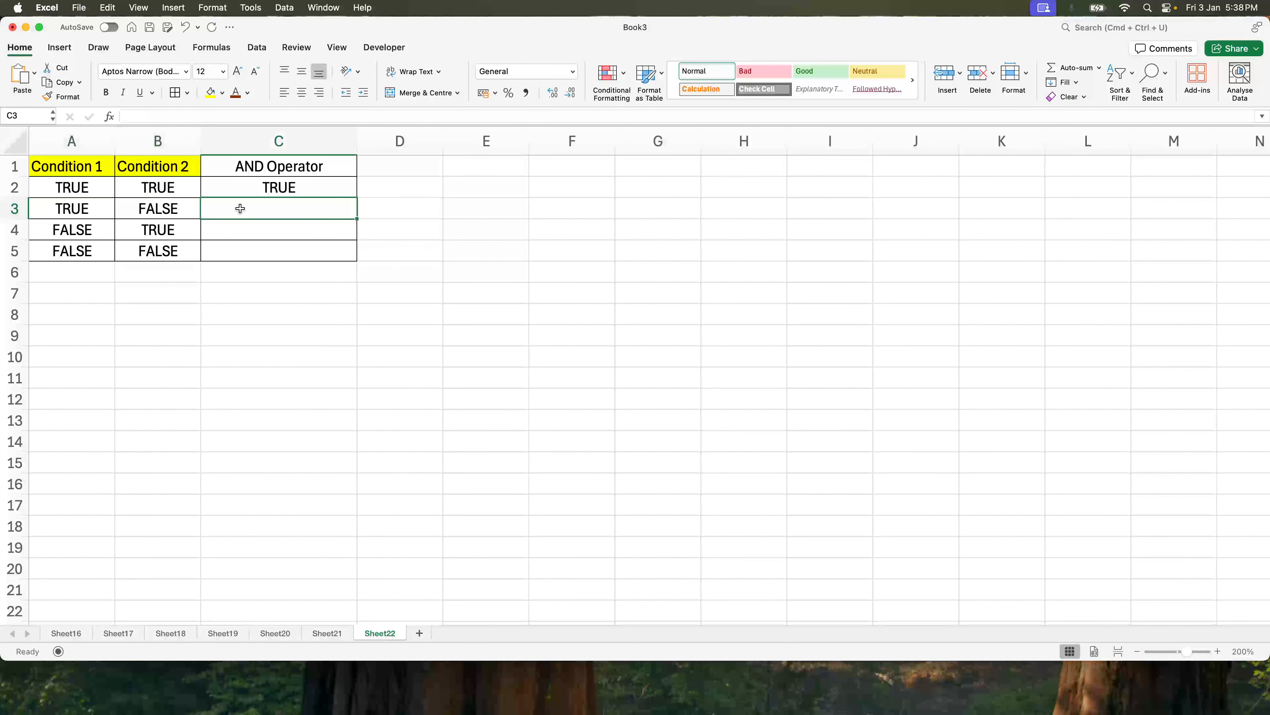
text(False)
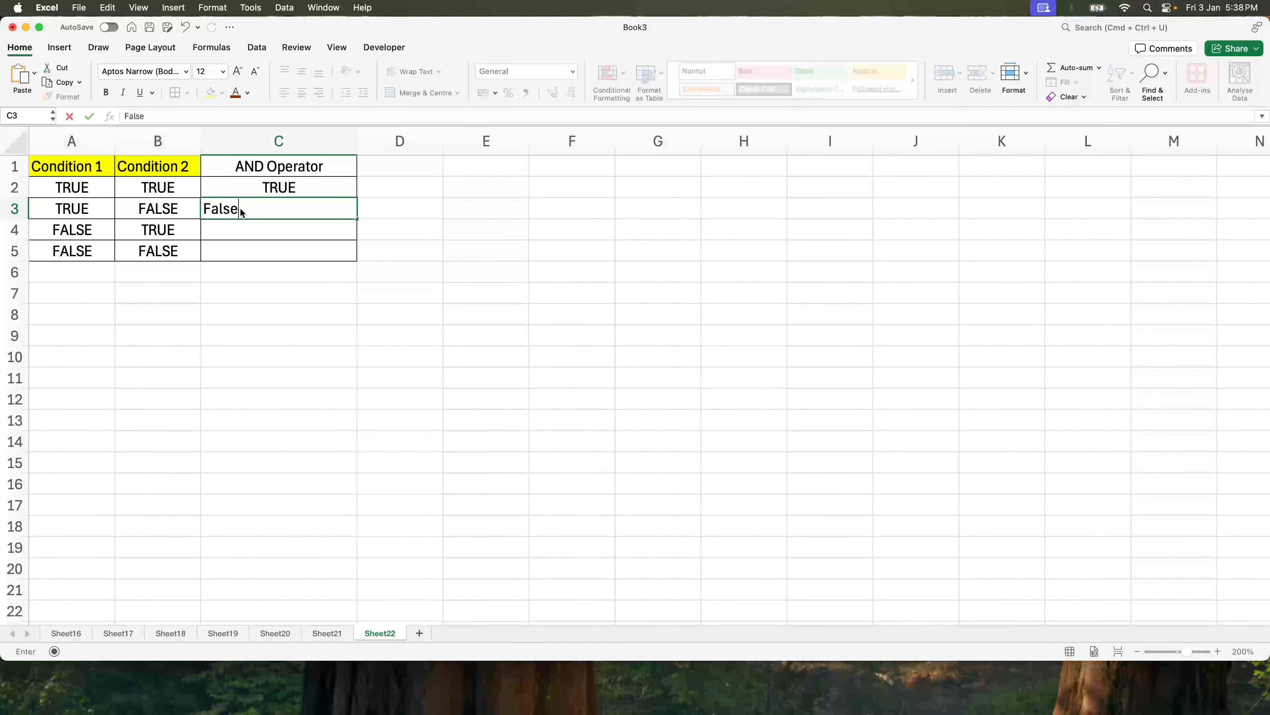
key(Return)
text(False)
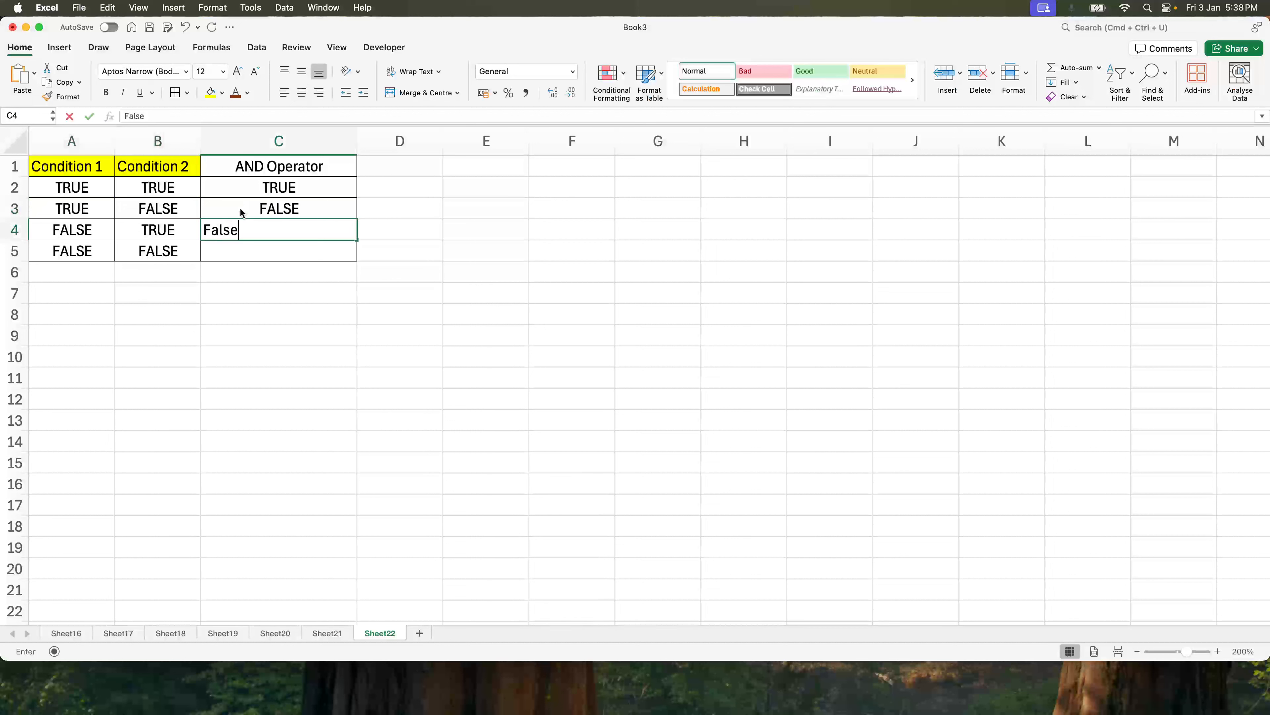
key(Tab)
key(Left)
key(Down)
text(False)
key(Return)
Fill the AND Operator header cell with orange.
click(304, 159)
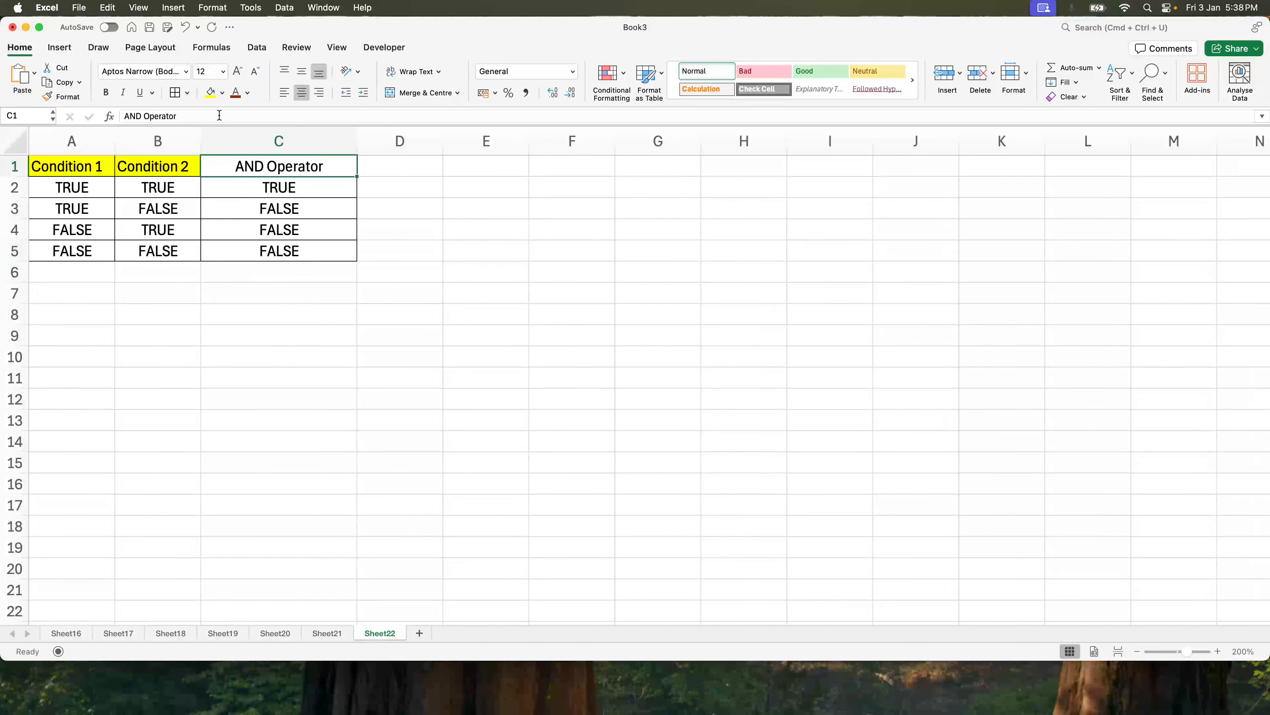
click(222, 93)
Review each truth table row's conditions against its AND Operator result.
click(239, 242)
click(207, 227)
drag(87, 184, 130, 184)
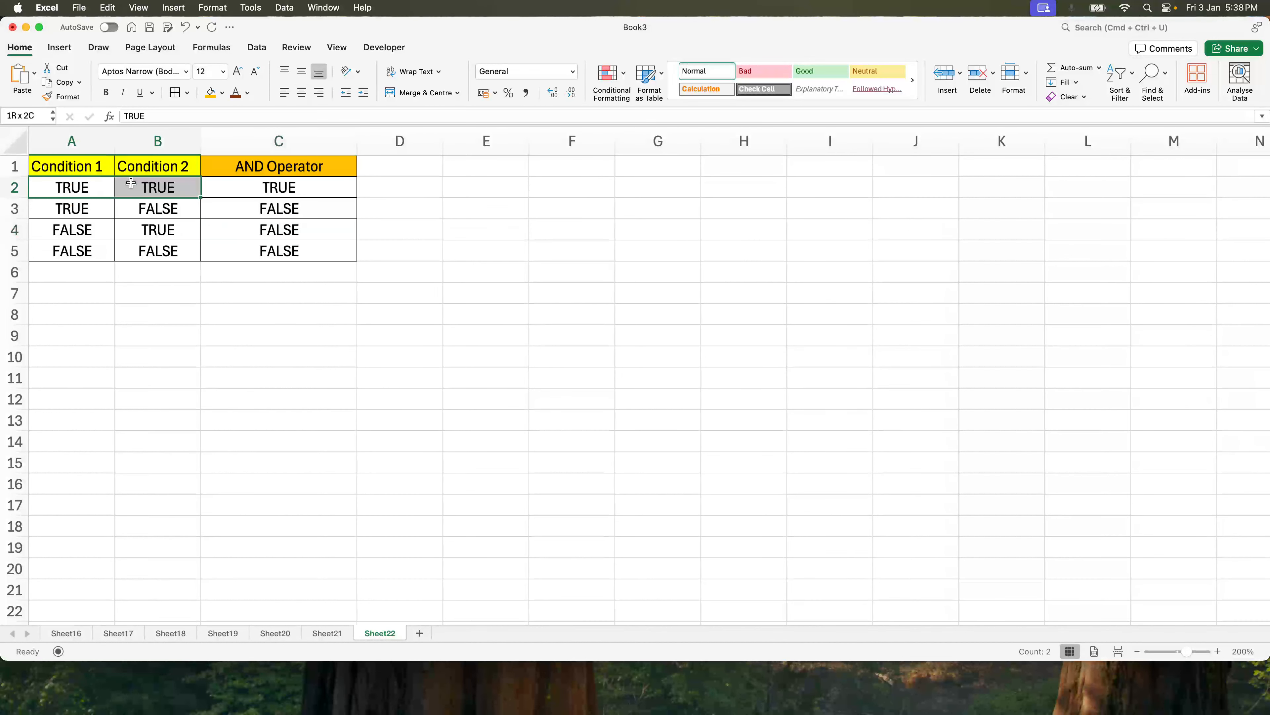
click(104, 185)
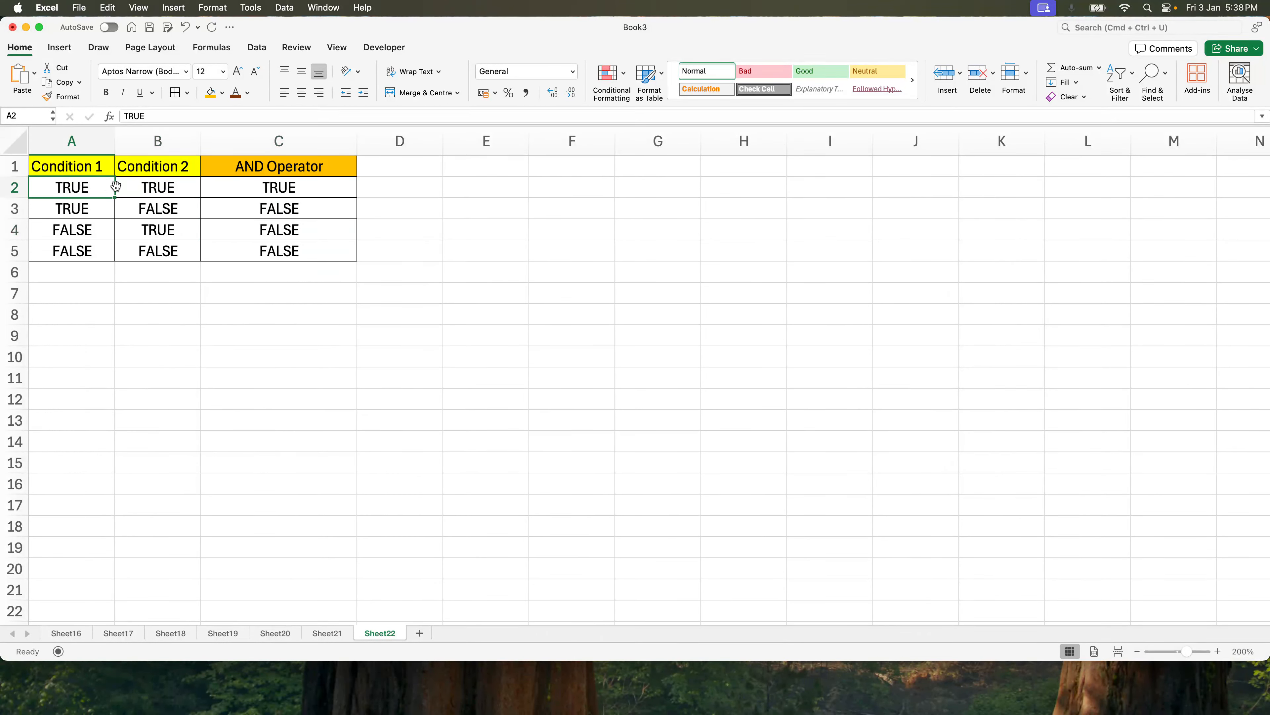
drag(102, 186, 164, 184)
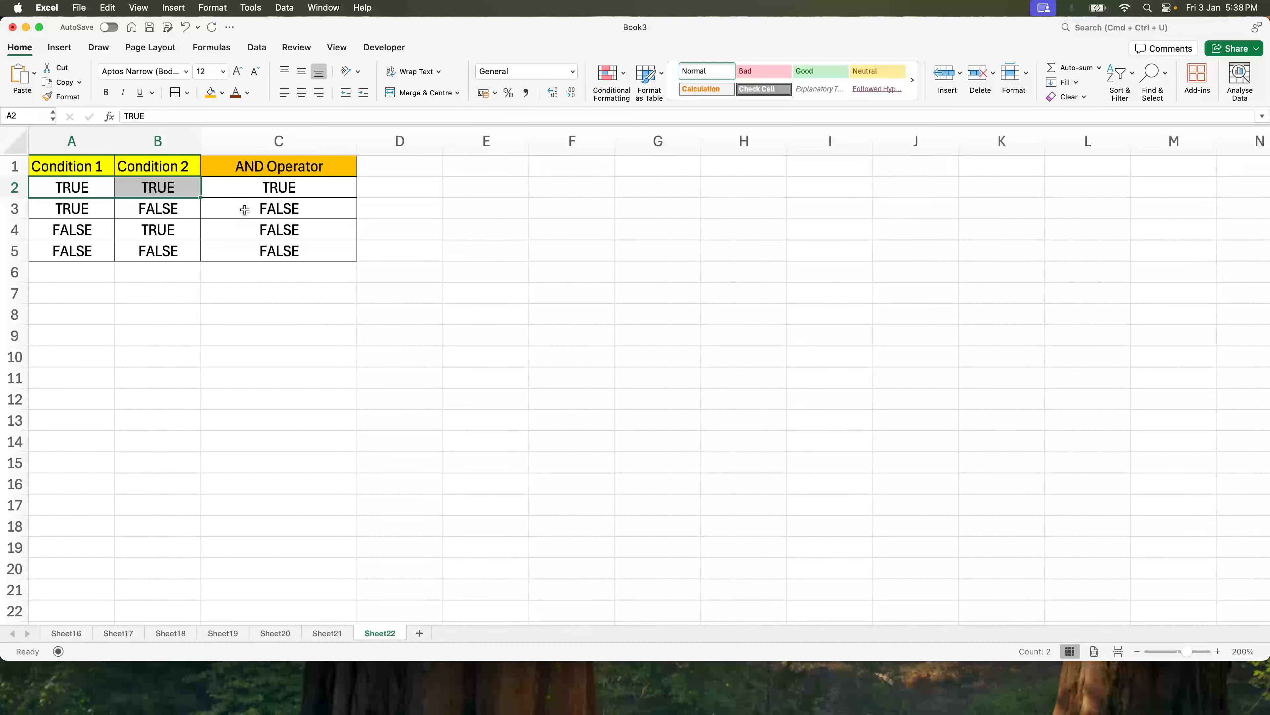
click(257, 183)
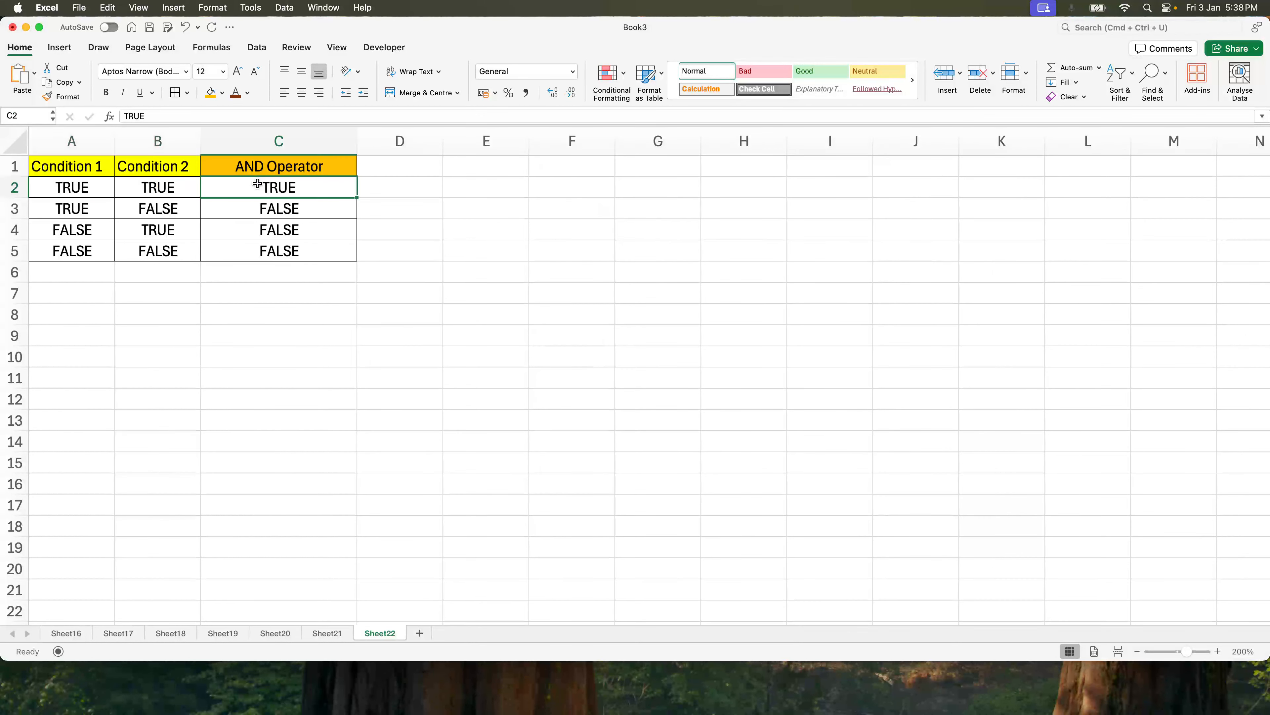
drag(72, 219, 279, 249)
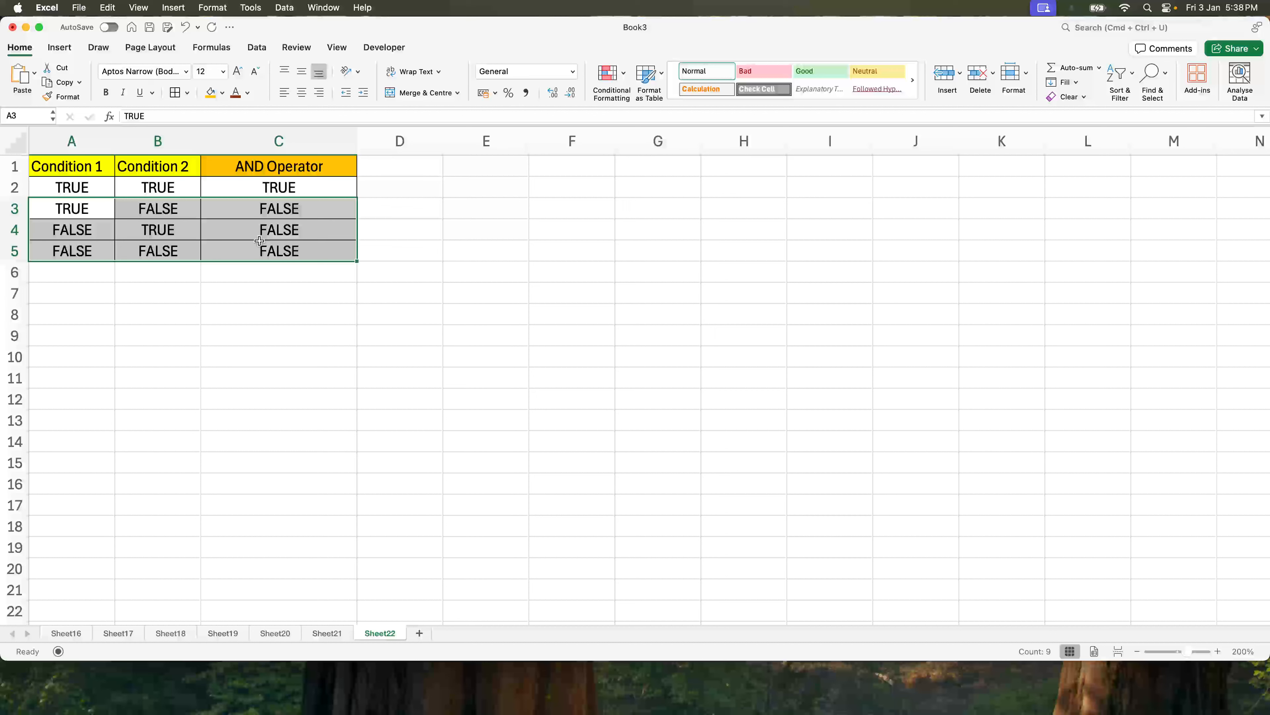
click(82, 317)
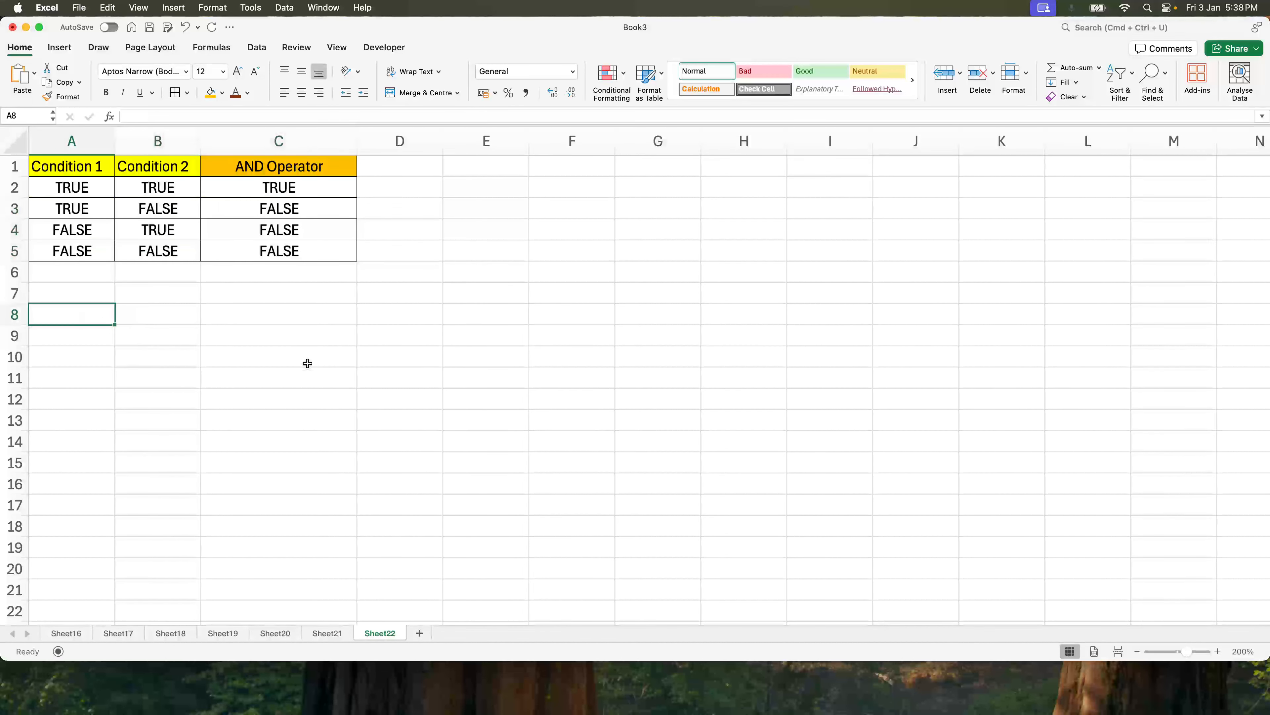
Enter the headers Name and Sales Target Met in A8 and B8.
scroll(306, 363, right, 5)
scroll(306, 364, left, 5)
scroll(221, 388, right, 1)
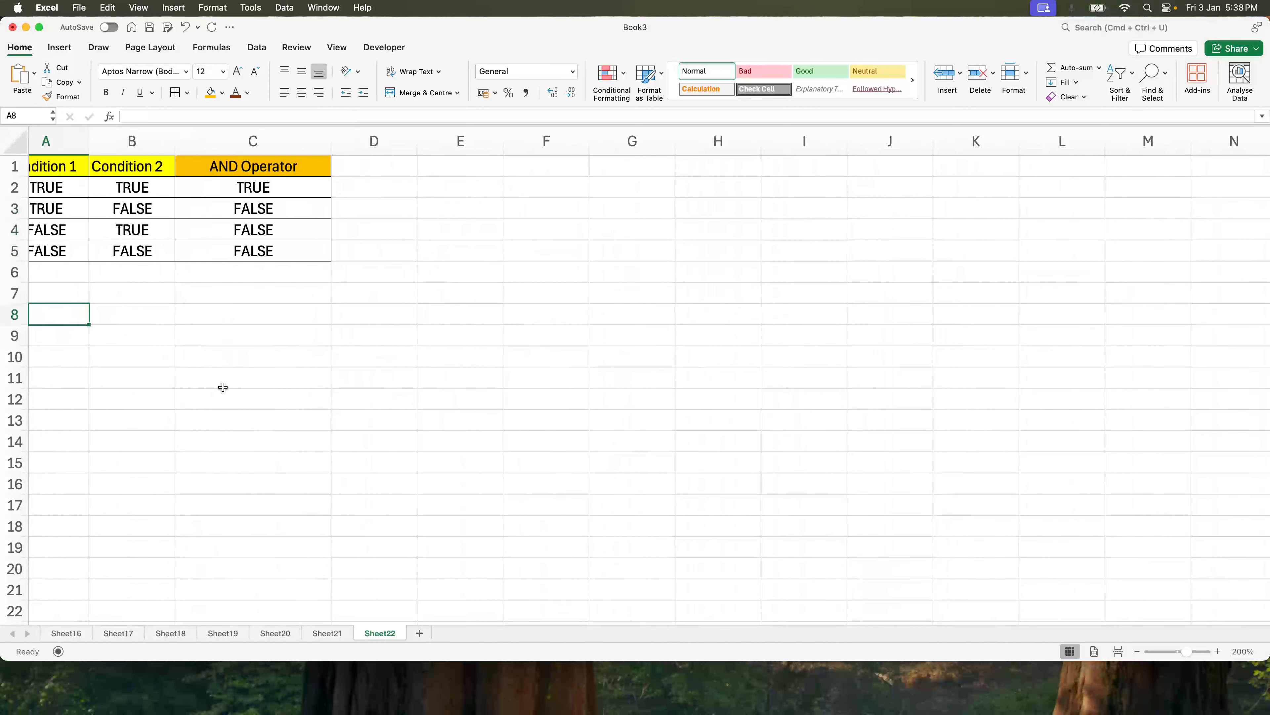
text(Name)
key(Tab)
text(Sales Target Met)
key(Tab)
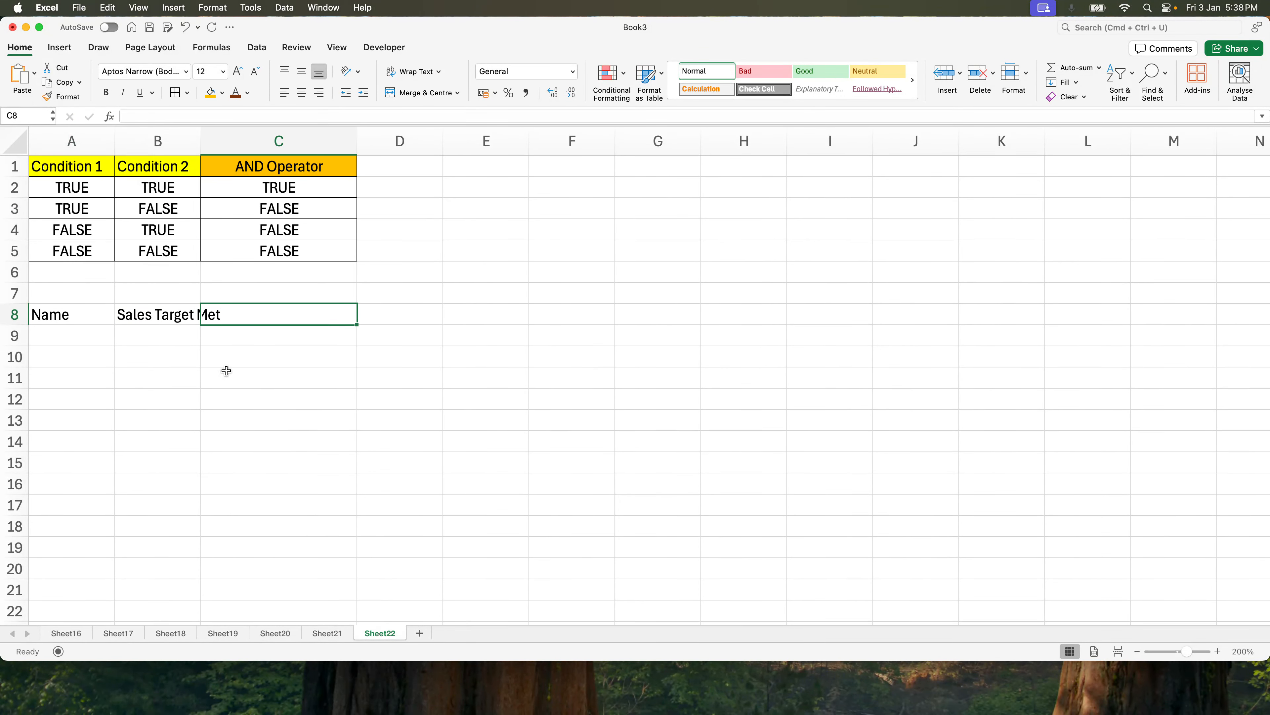
Autofit column B and enter the header Training Completed in C8.
double_click(202, 143)
text(Training Compleyted)
key(BackSpace)
key(BackSpace)
key(BackSpace)
key(BackSpace)
text(ted)
key(Tab)
Enter the header Attendance Rate % in D8 and autofit column D.
text(Attendat)
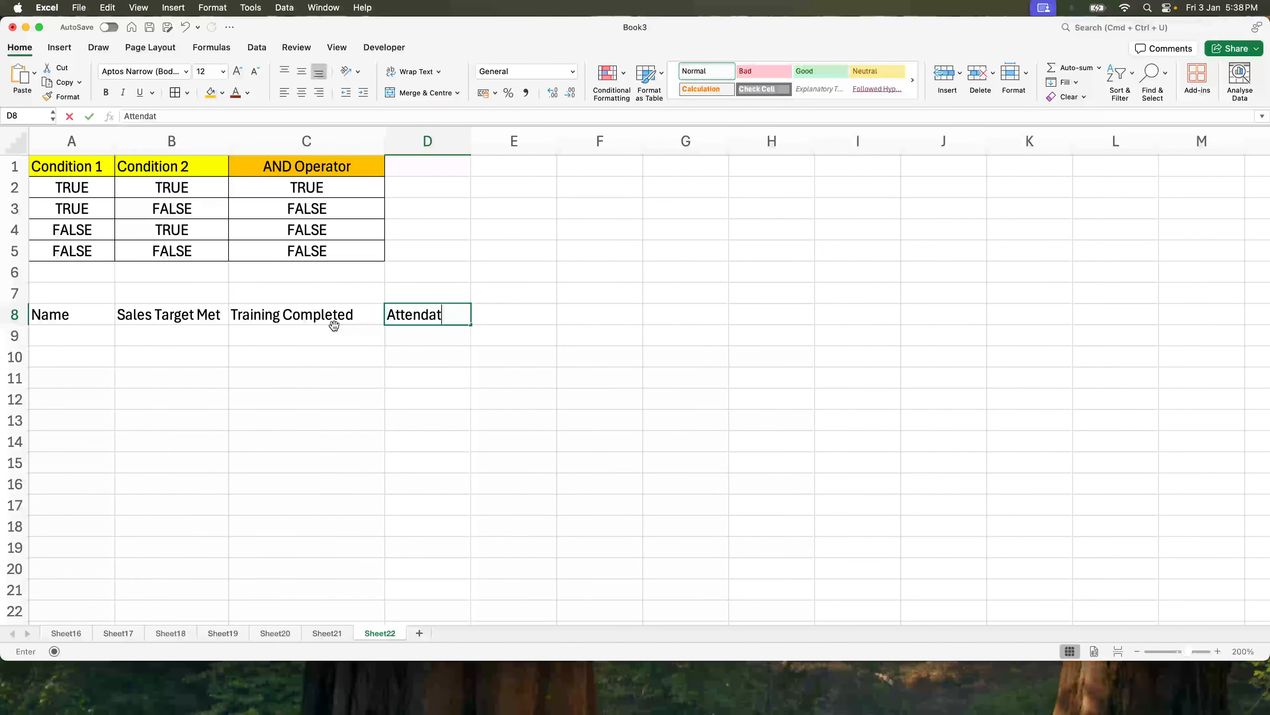
key(BackSpace)
text(nce Rate)
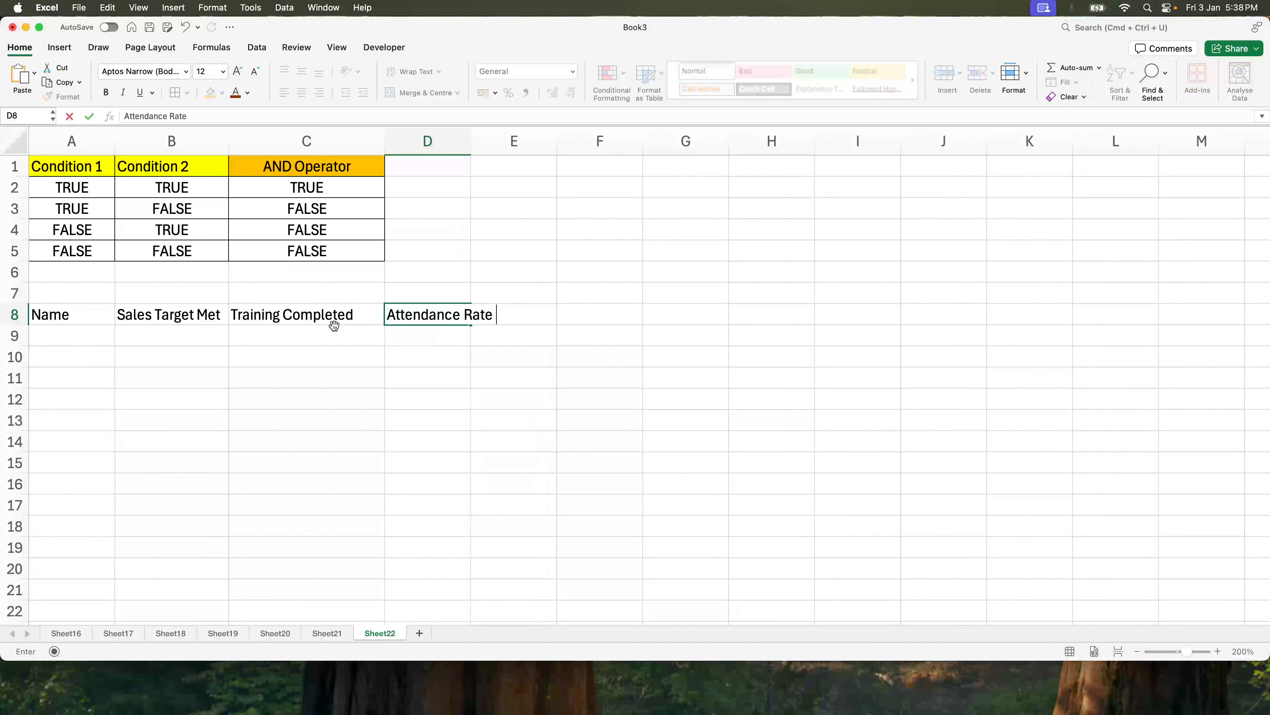
text( %)
key(Return)
double_click(471, 141)
Add all borders to A8:D11 and fill the header row A8:D8 orange.
drag(470, 321, 70, 378)
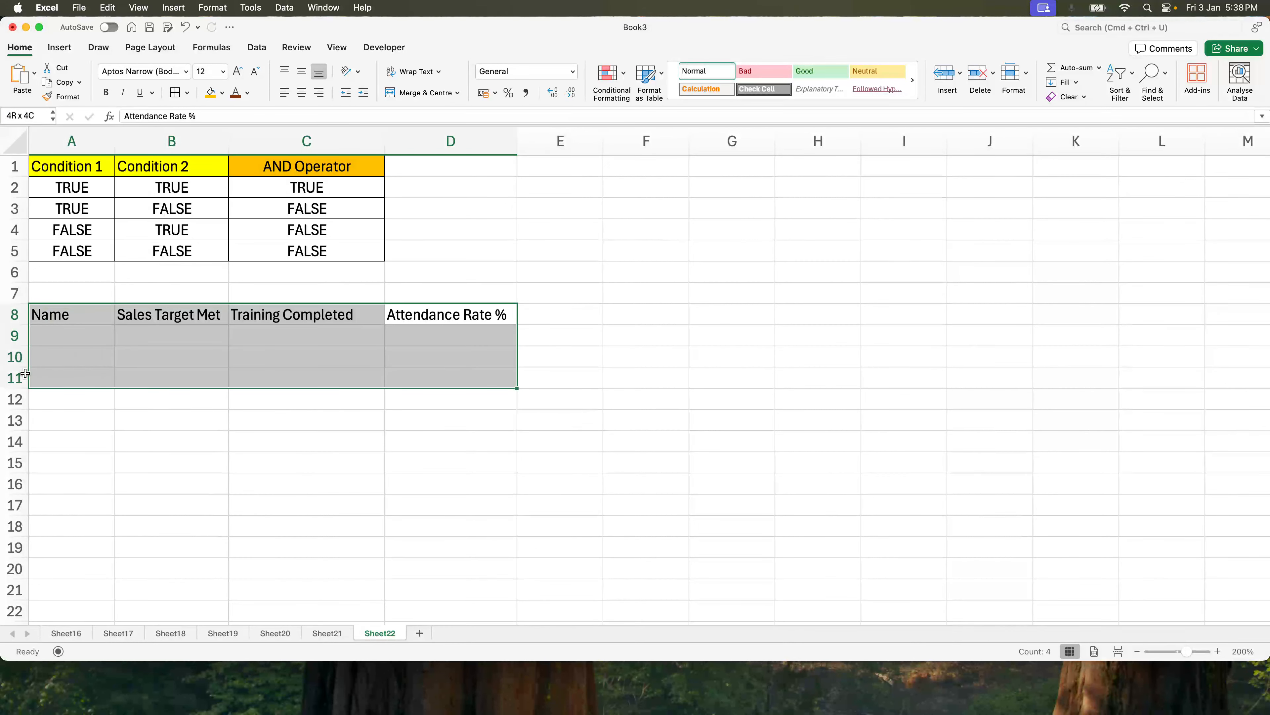
click(172, 94)
click(76, 315)
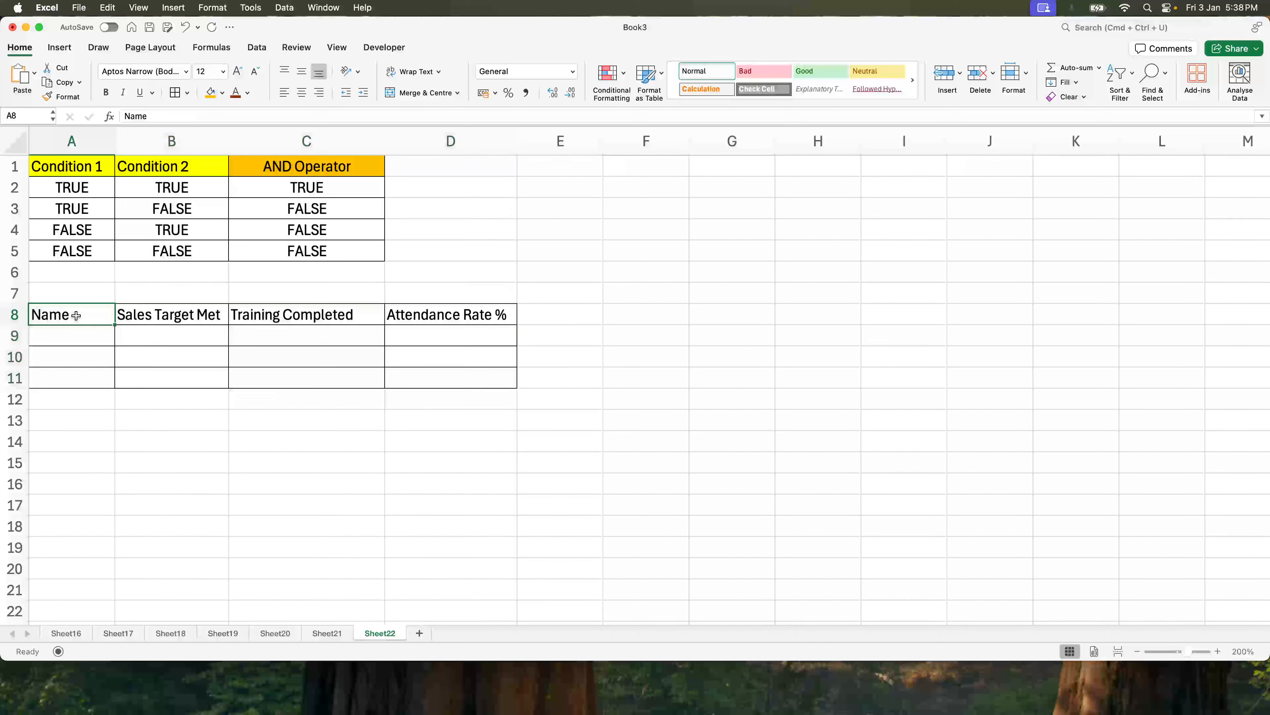
key(super+shift+Right)
click(212, 96)
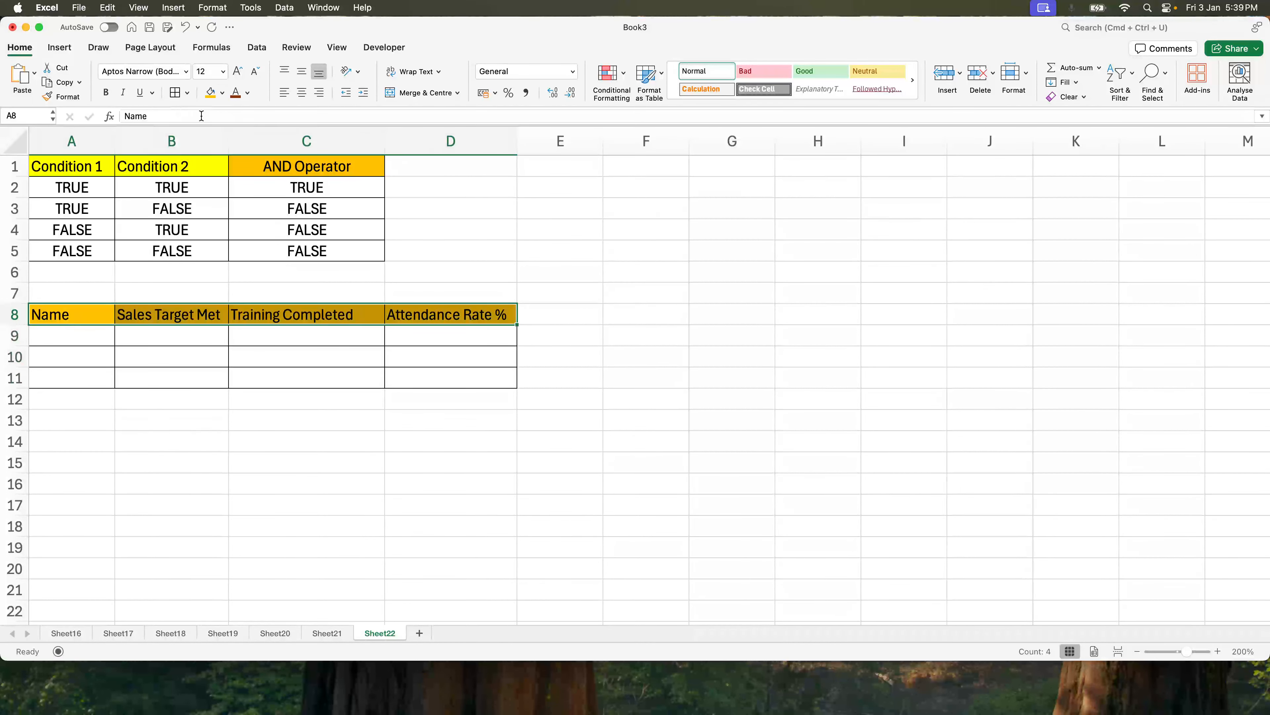
Enter three employee first names in A9 through A11.
click(66, 339)
text(Rajiv)
key(Return)
text(Mahesh)
key(Return)
text(Sai)
key(Tab)
Enter TRUE, FALSE, TRUE under Sales Target Met in B9:B11.
key(Up)
key(Up)
text(True)
key(Return)
text(False)
key(Return)
text(True)
key(Tab)
Enter FALSE, TRUE, TRUE under Training Completed in C9:C11.
key(Up)
key(Up)
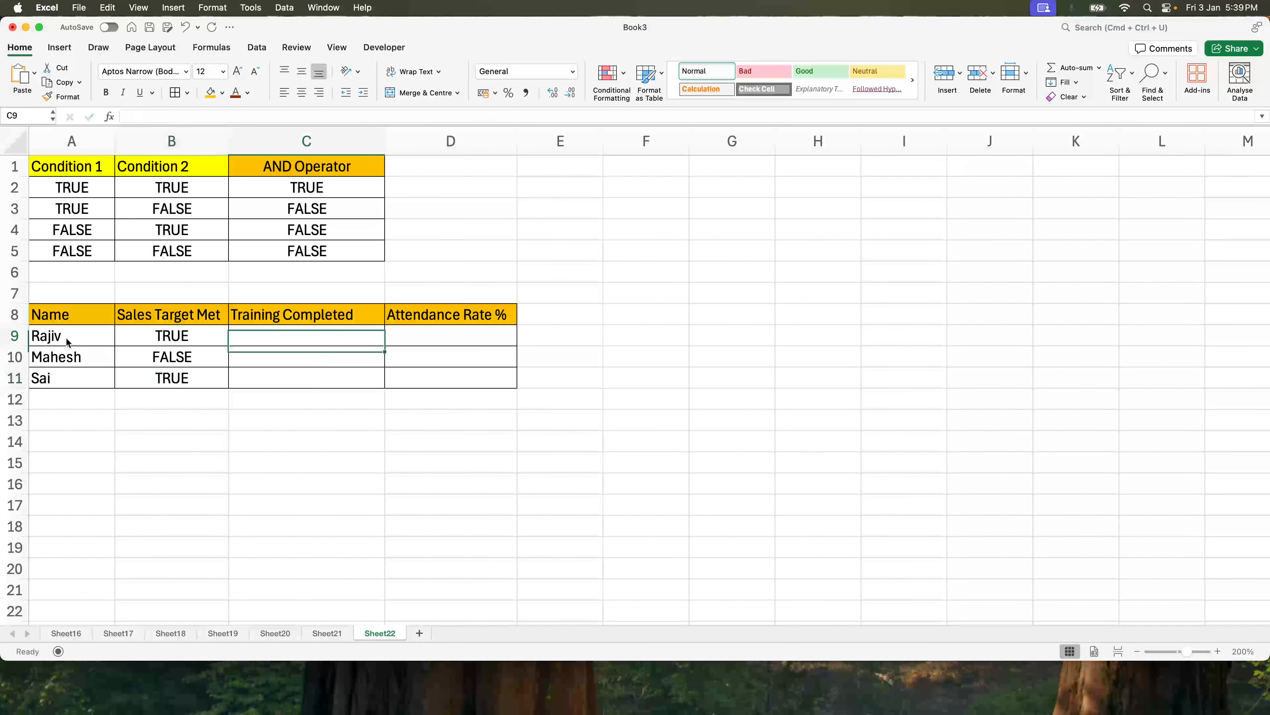
text(False)
key(Return)
text(True)
key(Return)
text(True)
key(Return)
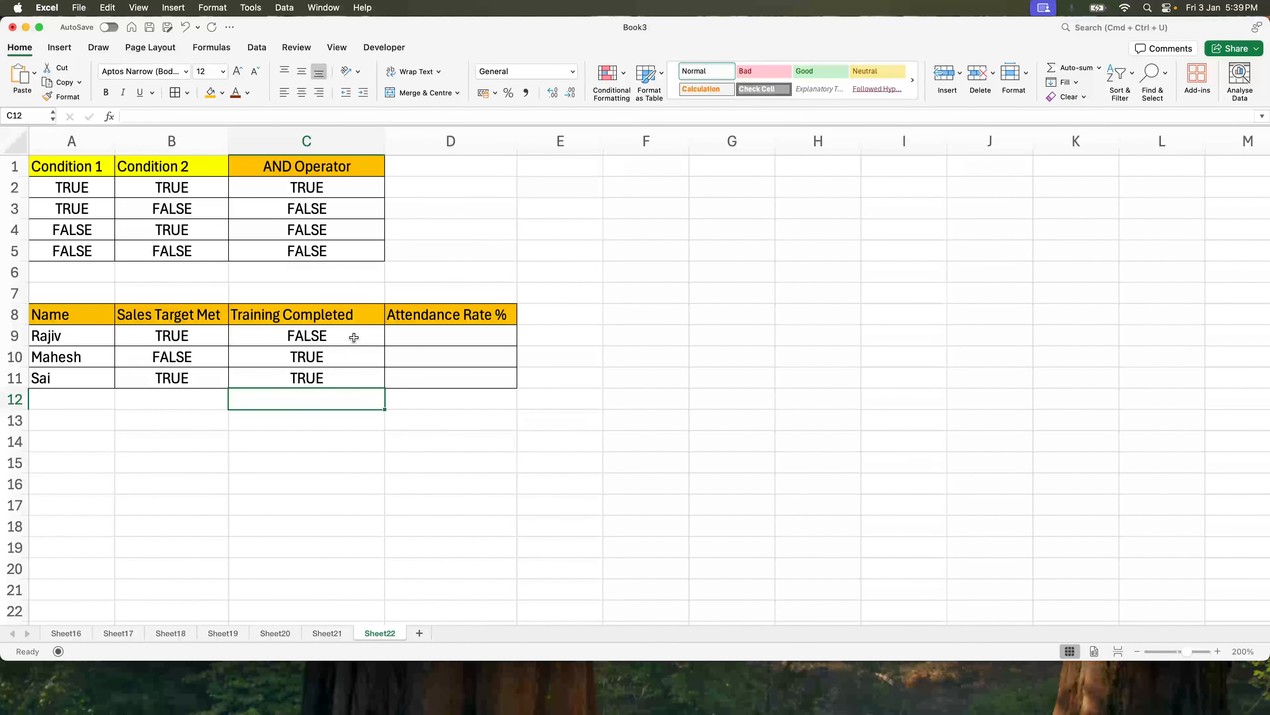
Enter attendance rates 65, 91 and 95 in D9:D11.
click(454, 337)
text(65)
key(Return)
text(91)
key(Return)
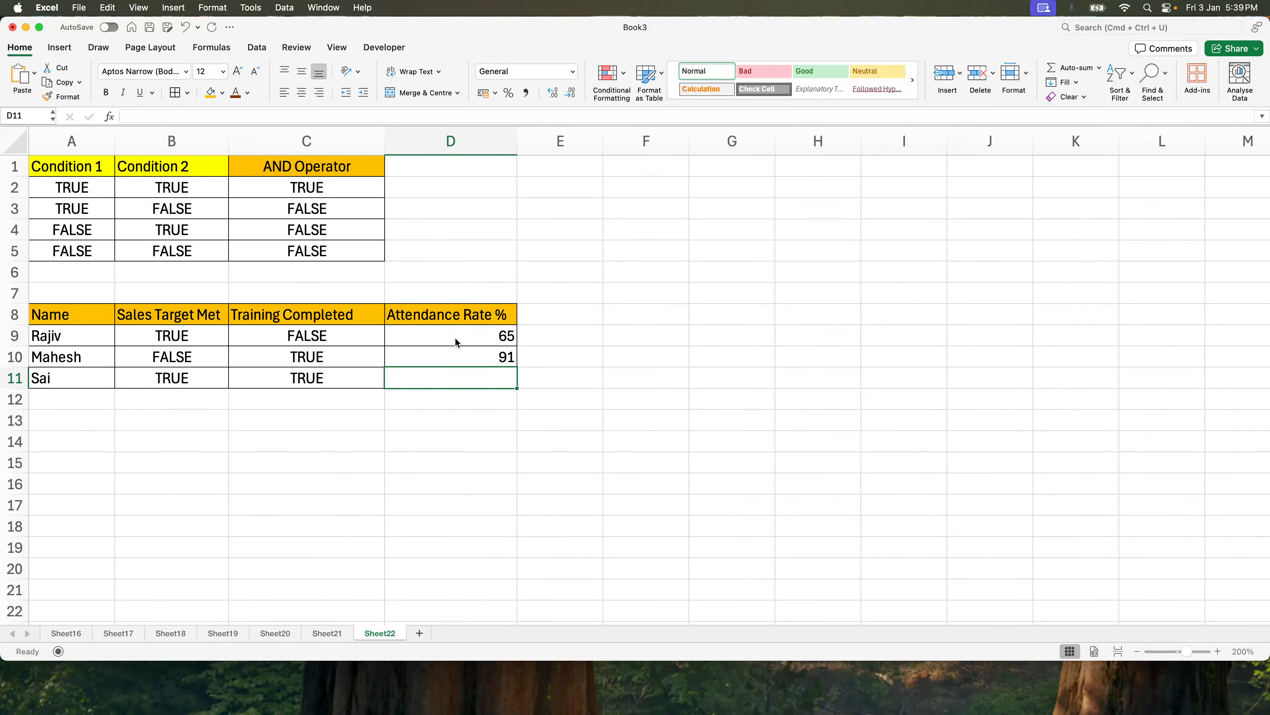
text(95)
key(Return)
Center all contents of the employee table A8:D11.
drag(481, 319, 59, 367)
click(302, 92)
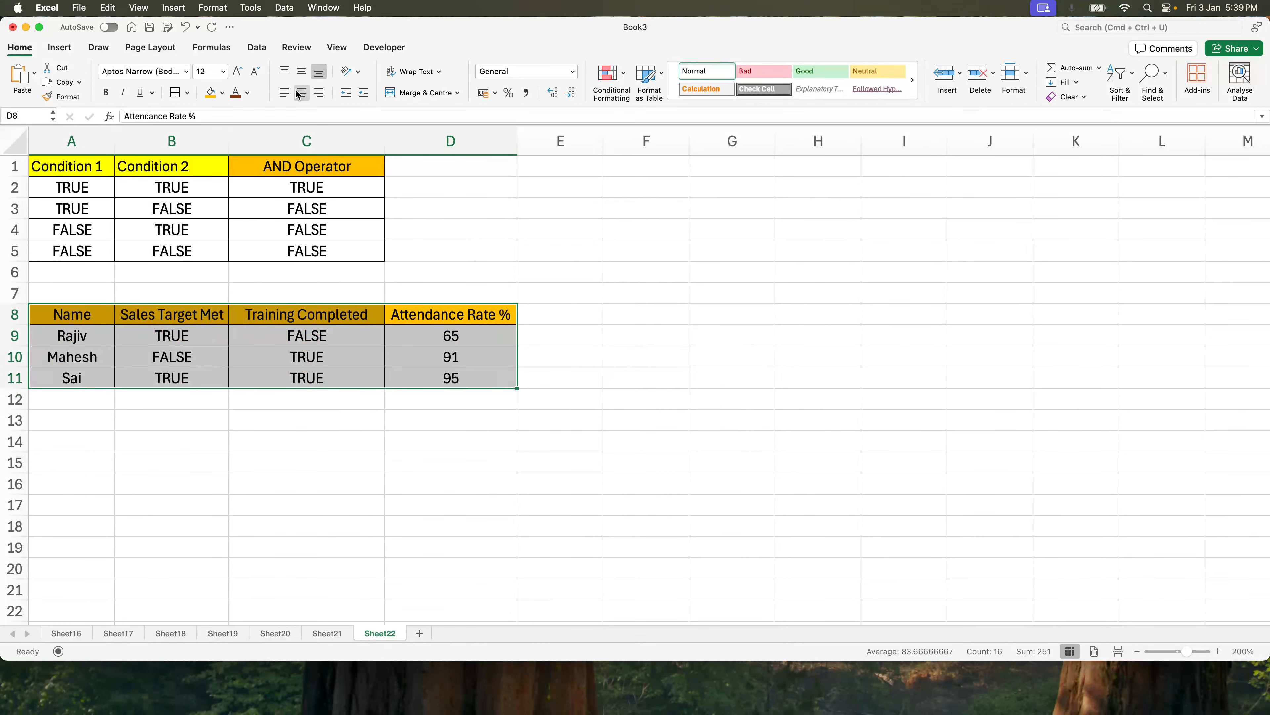
click(471, 337)
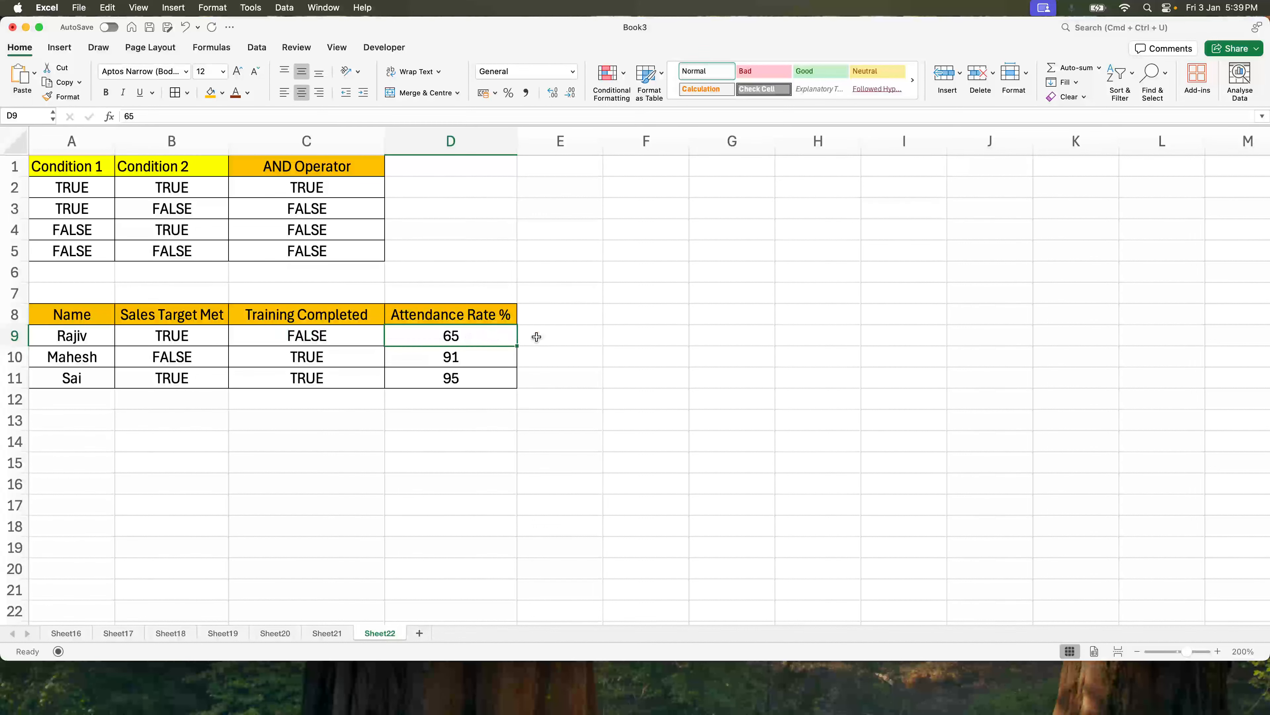
click(574, 320)
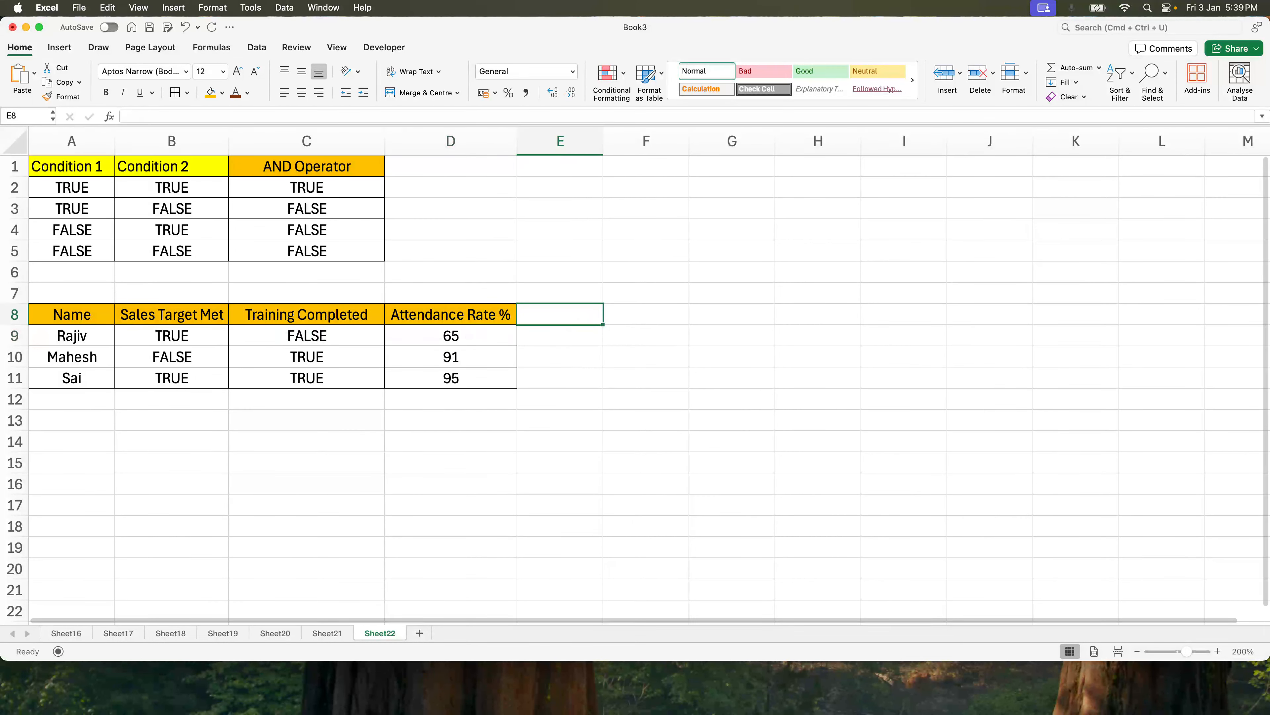
Enter the heading "Bonus Crietria" in B14 below the employee table.
key(super+Tab)
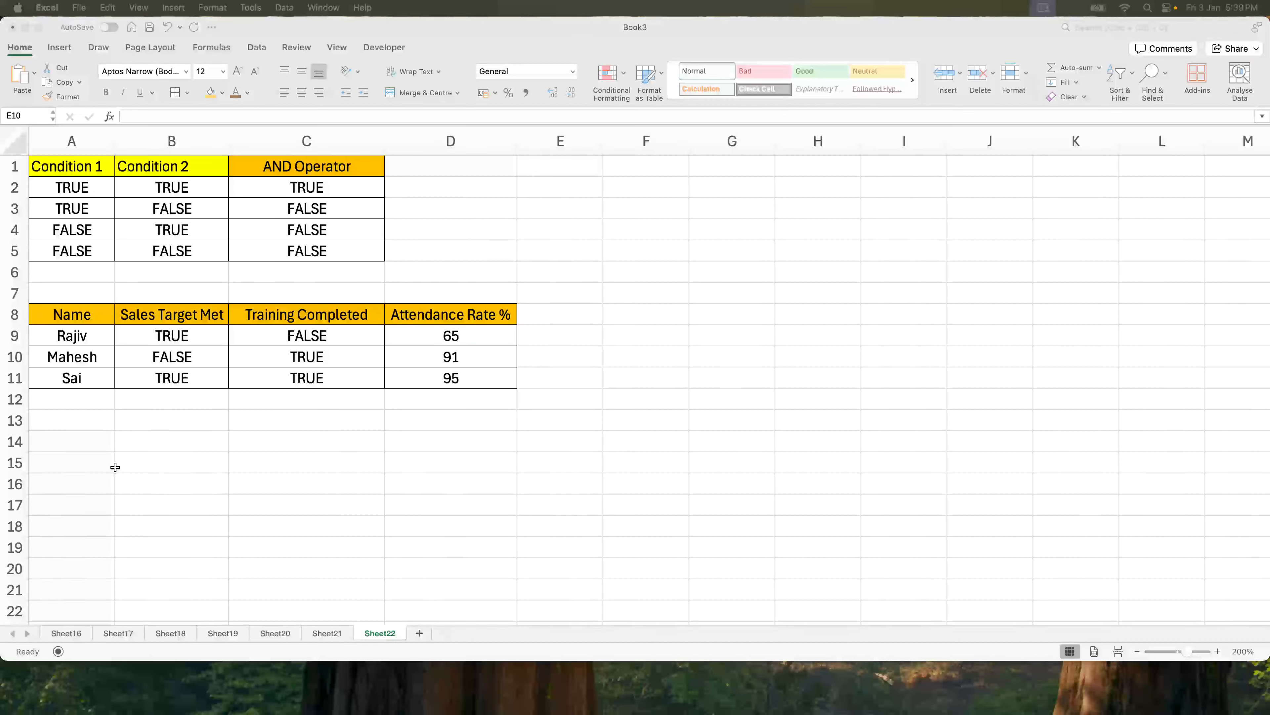
click(161, 443)
click(162, 441)
text(Bonus)
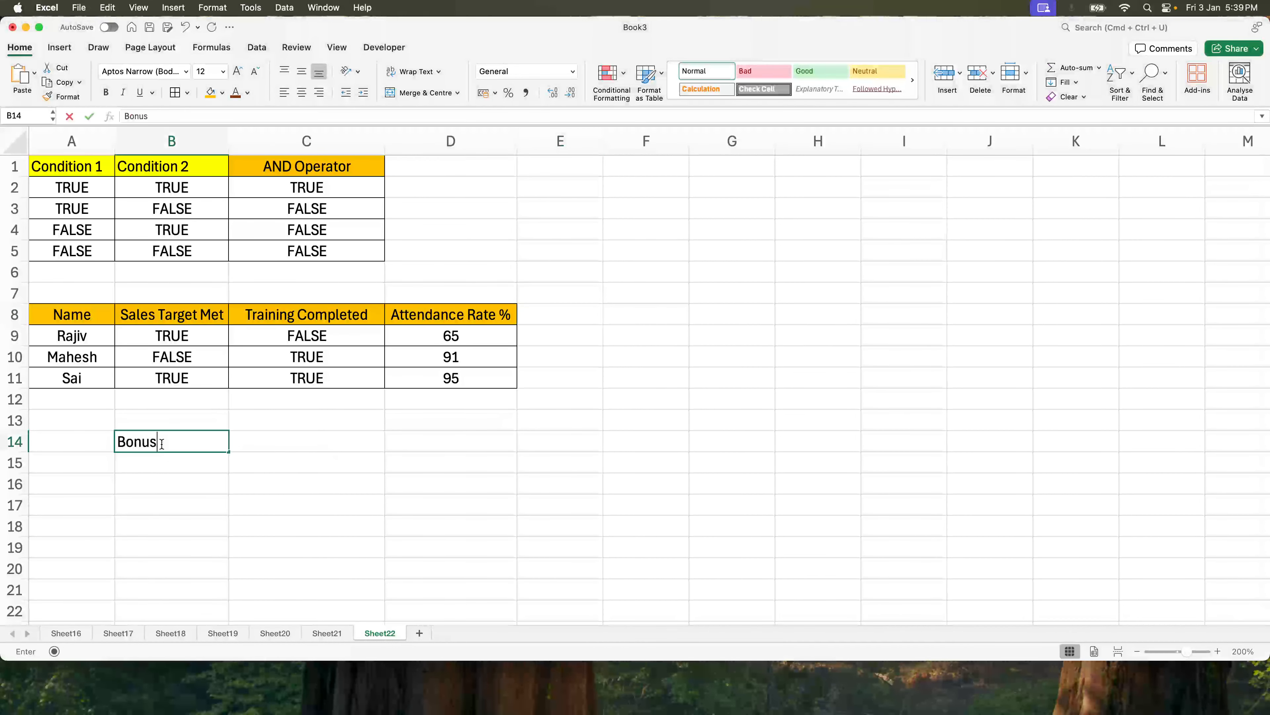
text( Crietria)
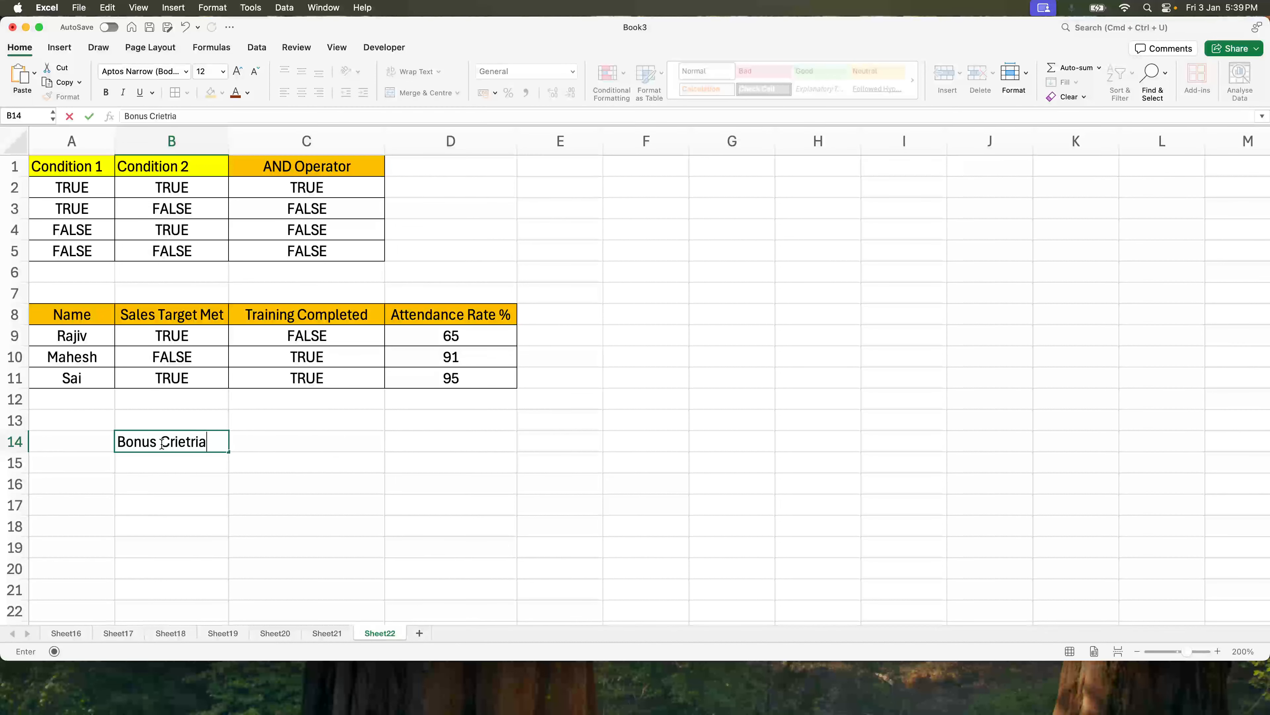
key(Return)
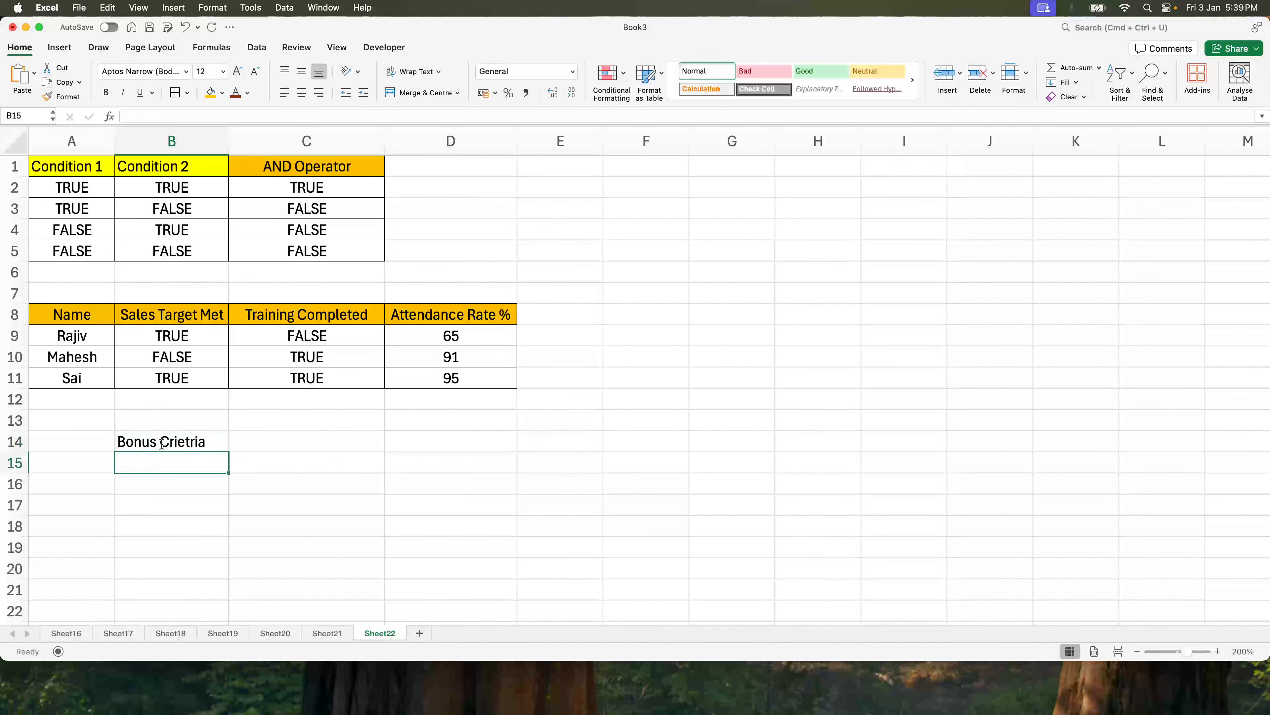
List the criteria Sales Target Met and Training Completed in B15:B16, each with TRUE beside it in column C.
text(Sales Target Met)
key(Tab)
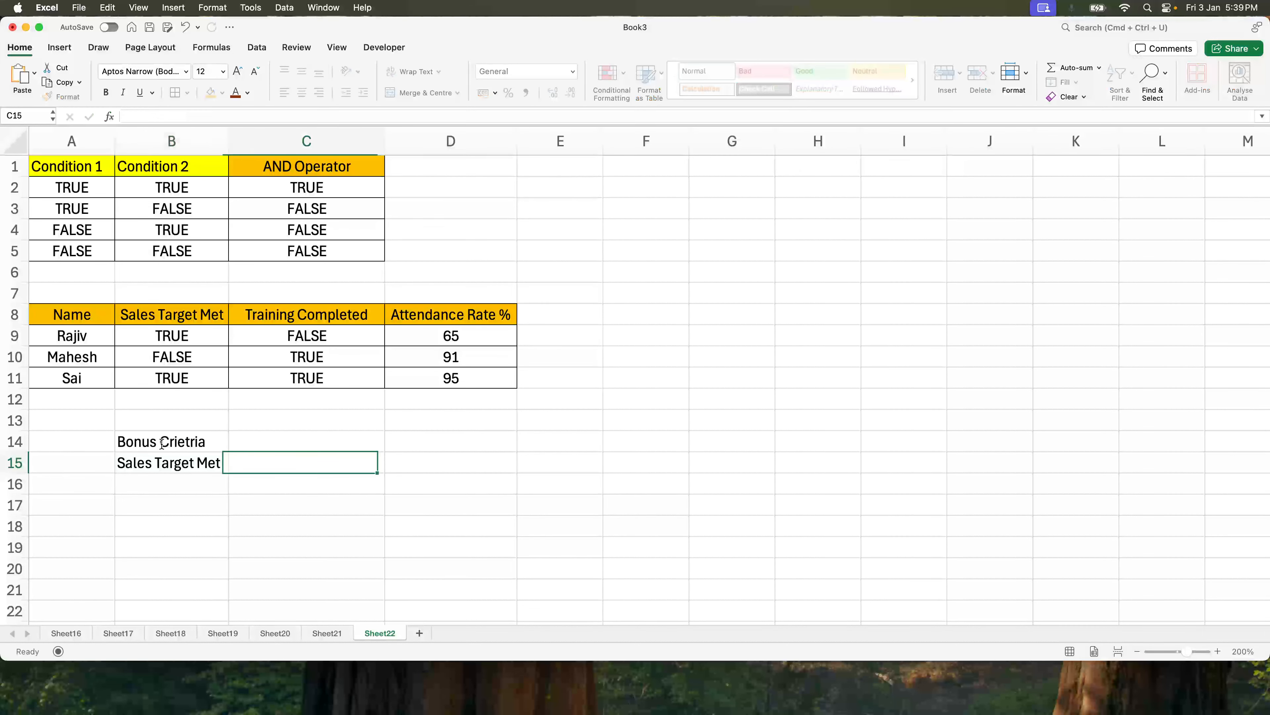
text(True)
key(Return)
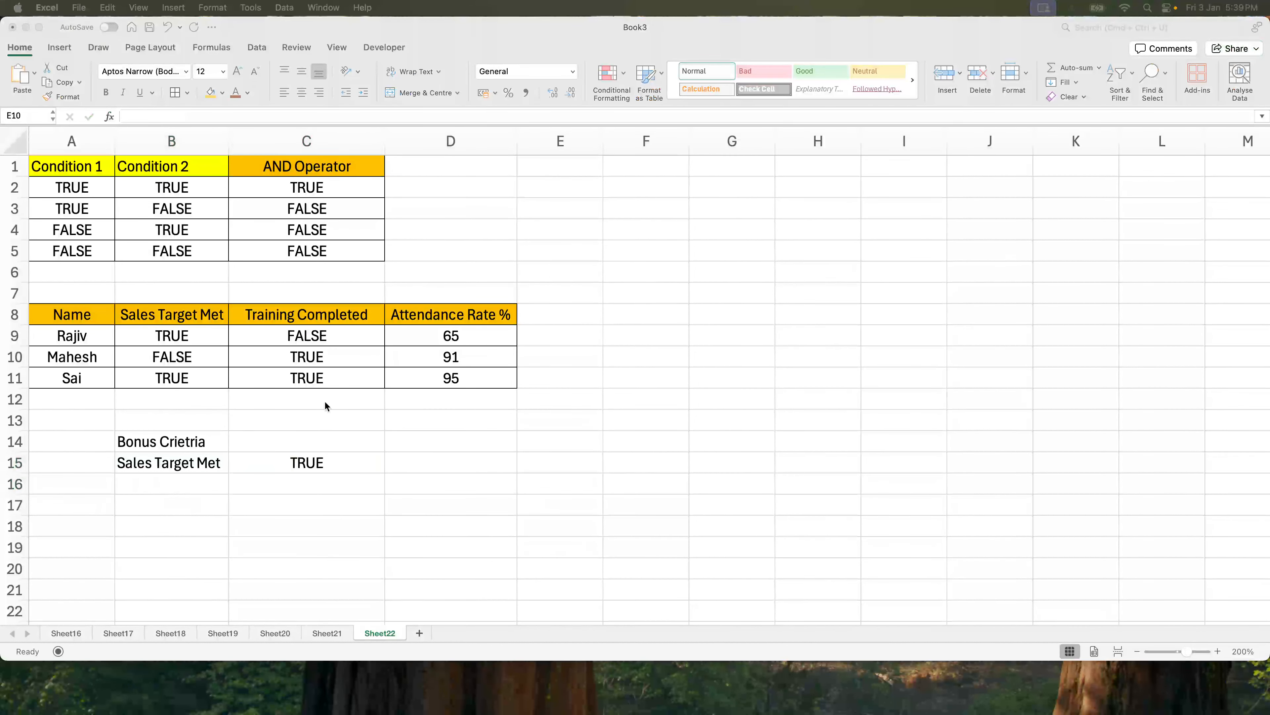
click(186, 487)
text(Train)
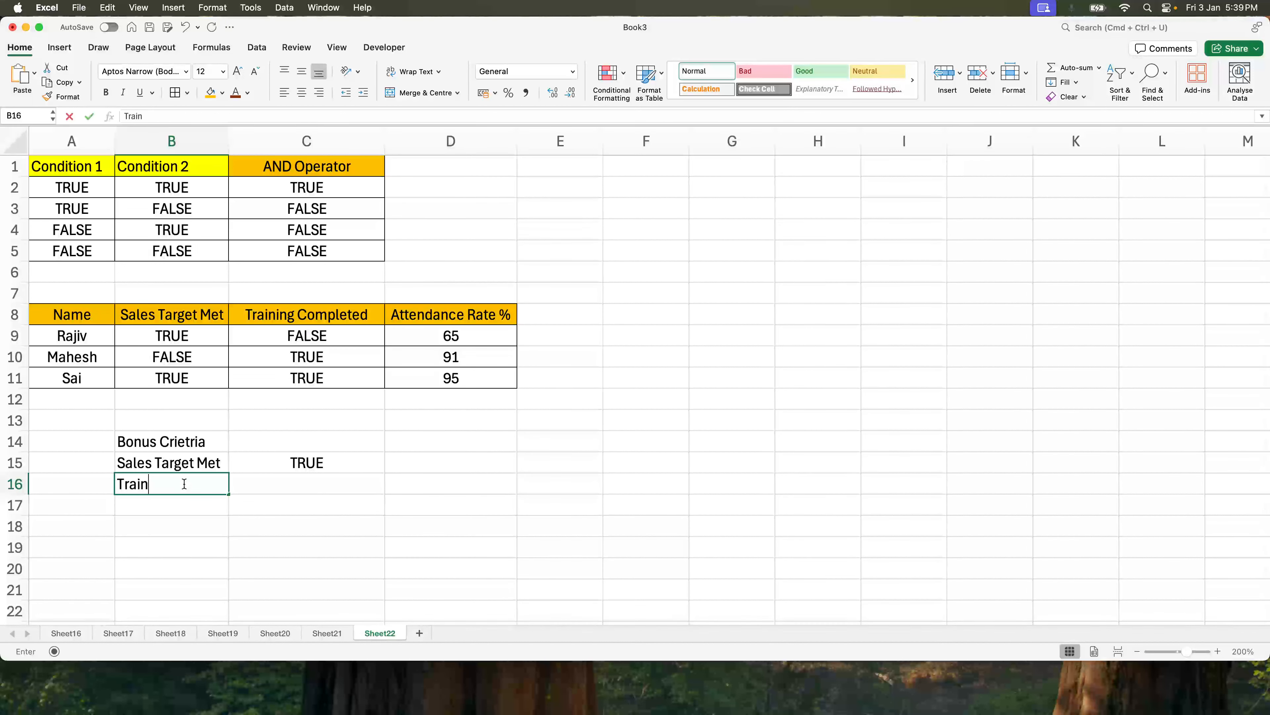
text(ing Completed)
key(Tab)
text(True)
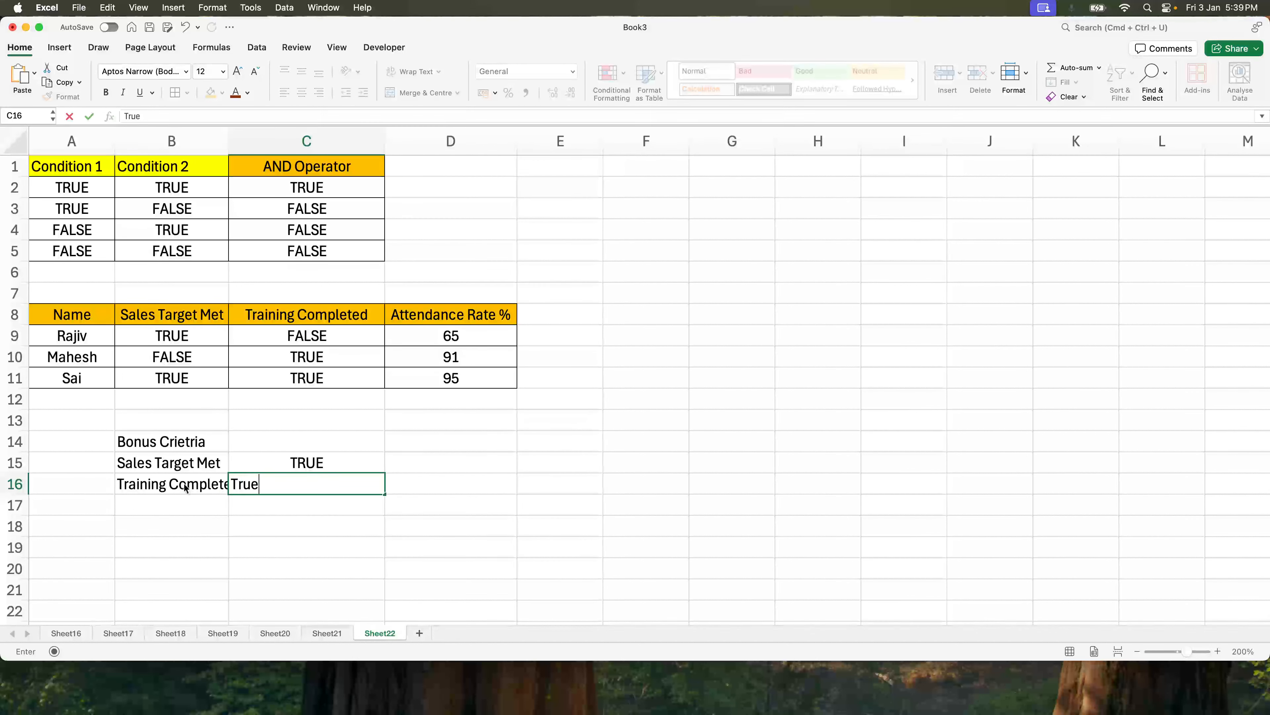
key(Return)
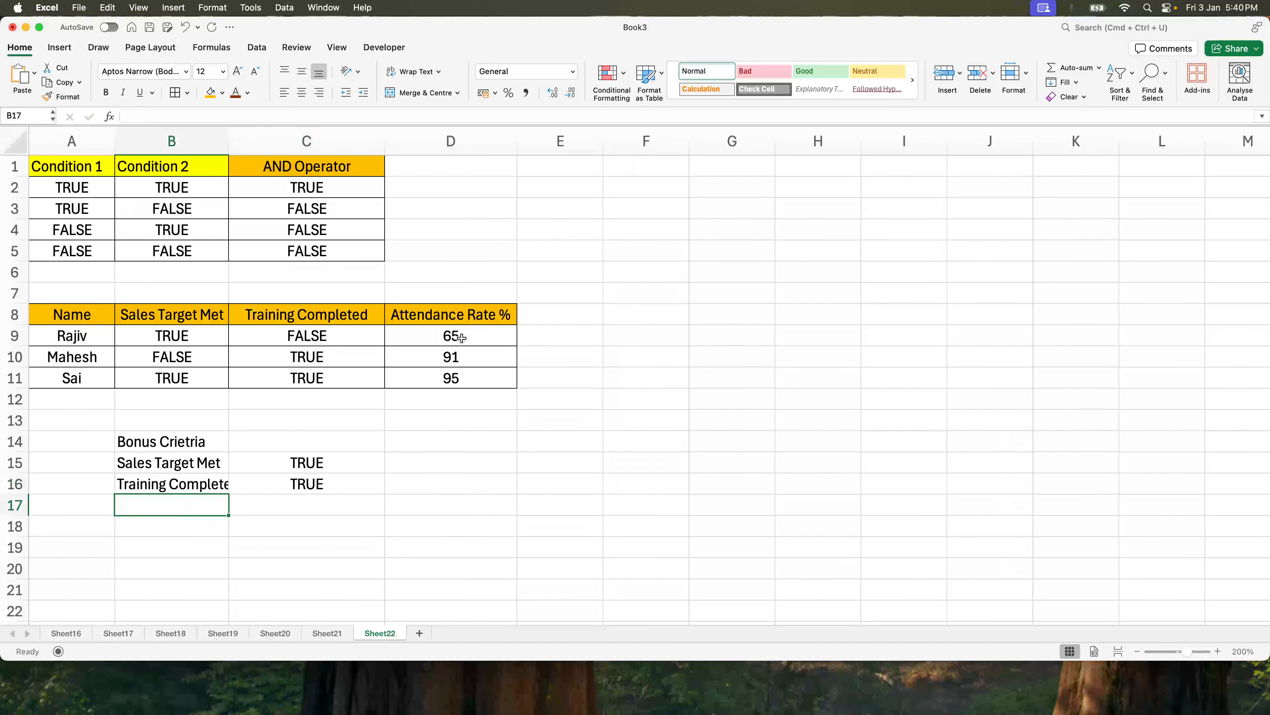
Add the criterion Attendance Rate in B17 with the condition >90 in C17.
text(Attendanc)
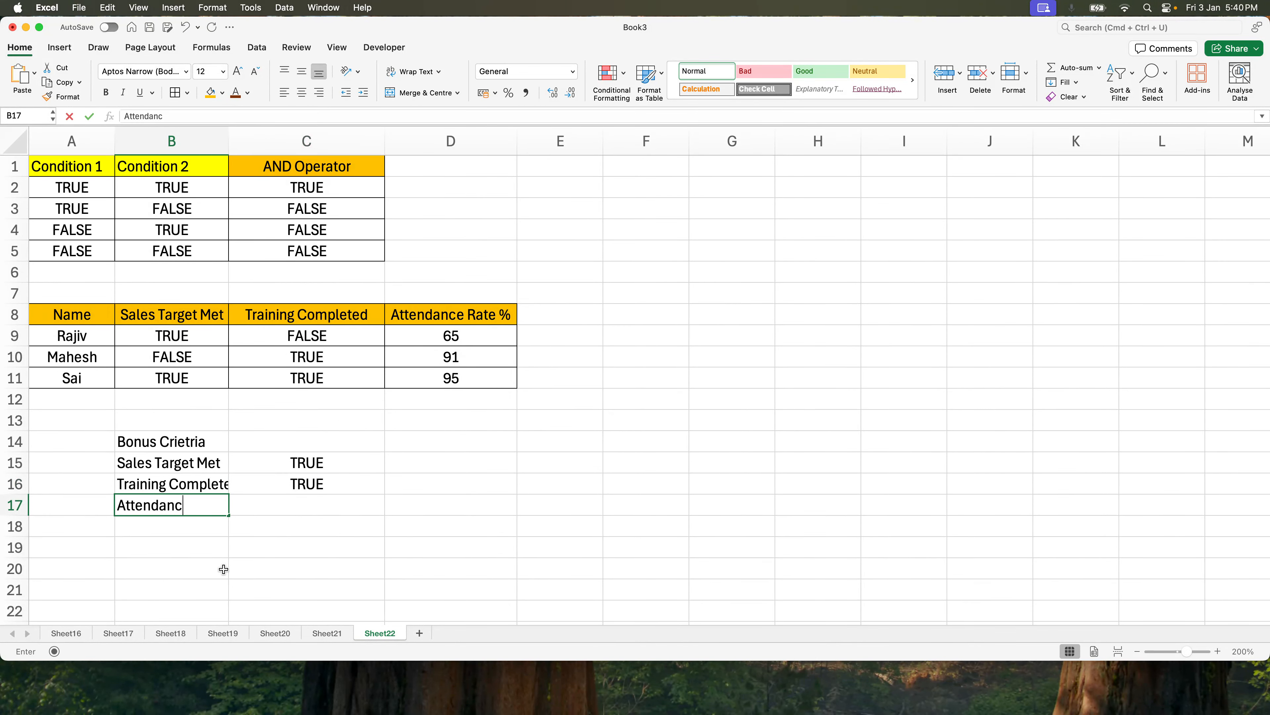
text(e Rate)
key(Tab)
text(>90)
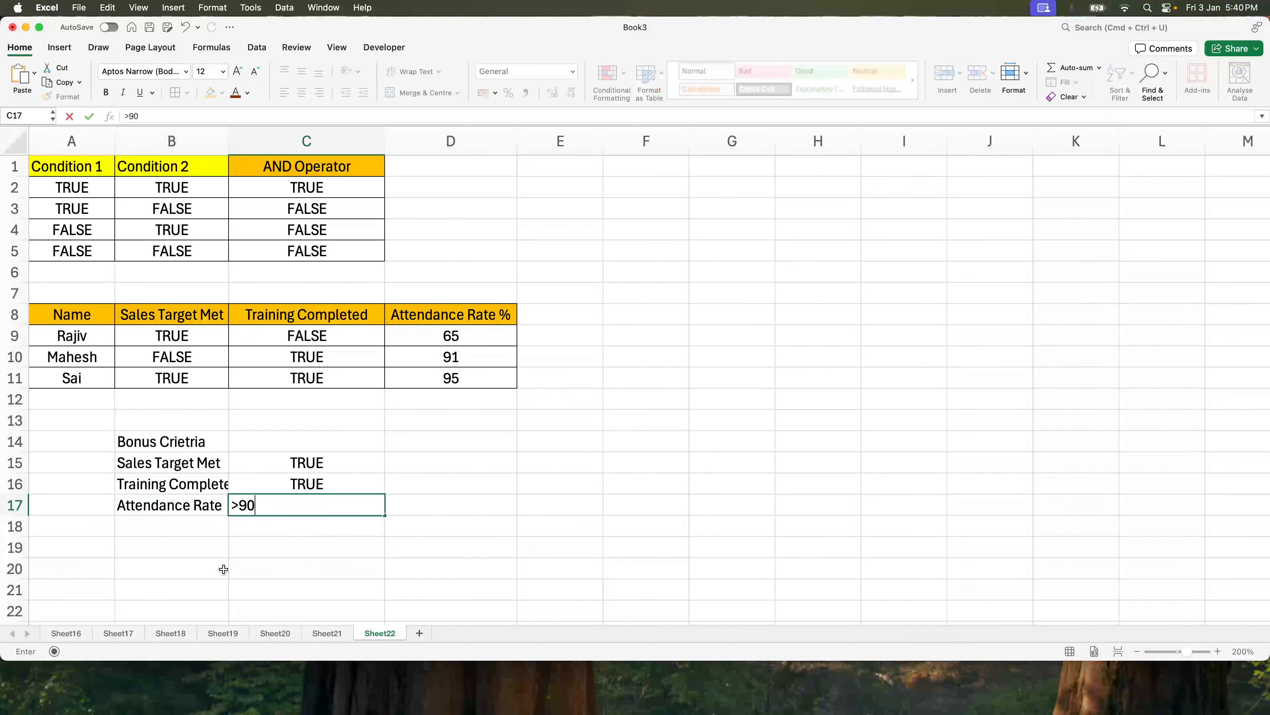
key(Return)
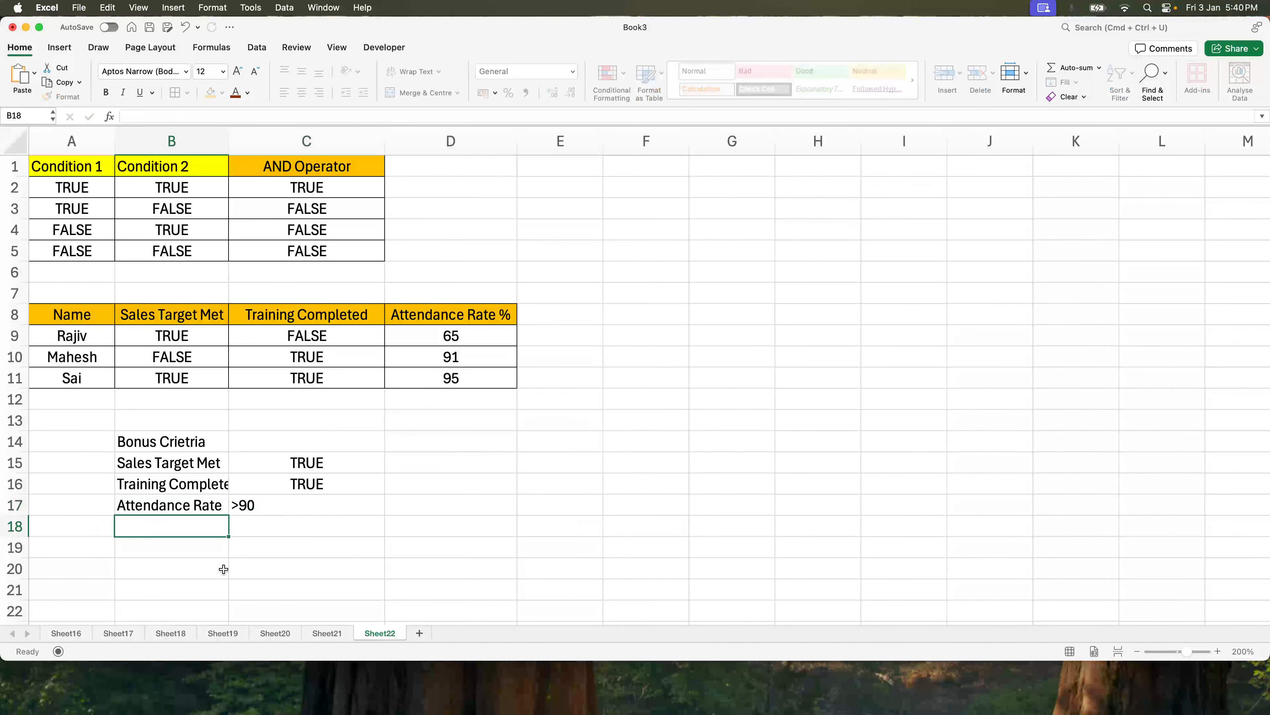
Replace the logical values in B9:C11 with text: Yes, No, Yes for sales target and No, Yes, Yes for training.
click(283, 493)
click(283, 463)
click(171, 335)
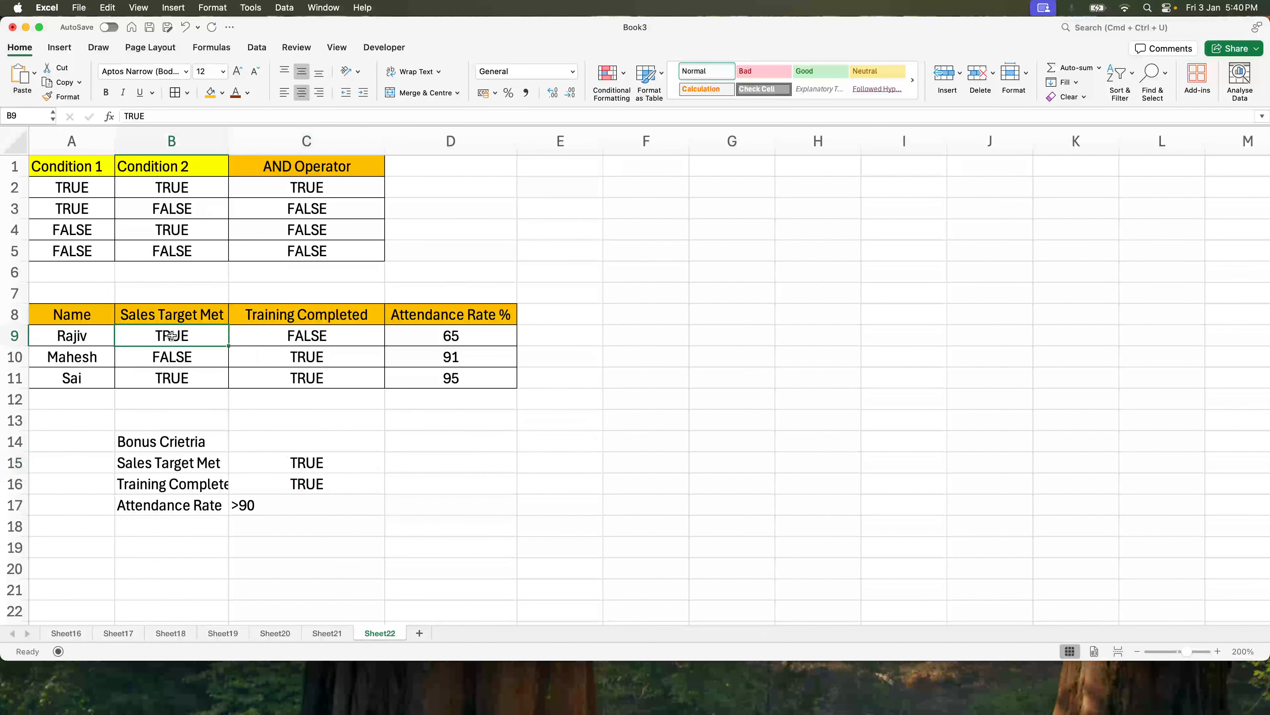
text(Yes)
key(Return)
text(No)
key(Return)
text(Yes)
click(333, 336)
text(No)
key(Return)
text(Yes)
key(Return)
text(Yes)
key(Return)
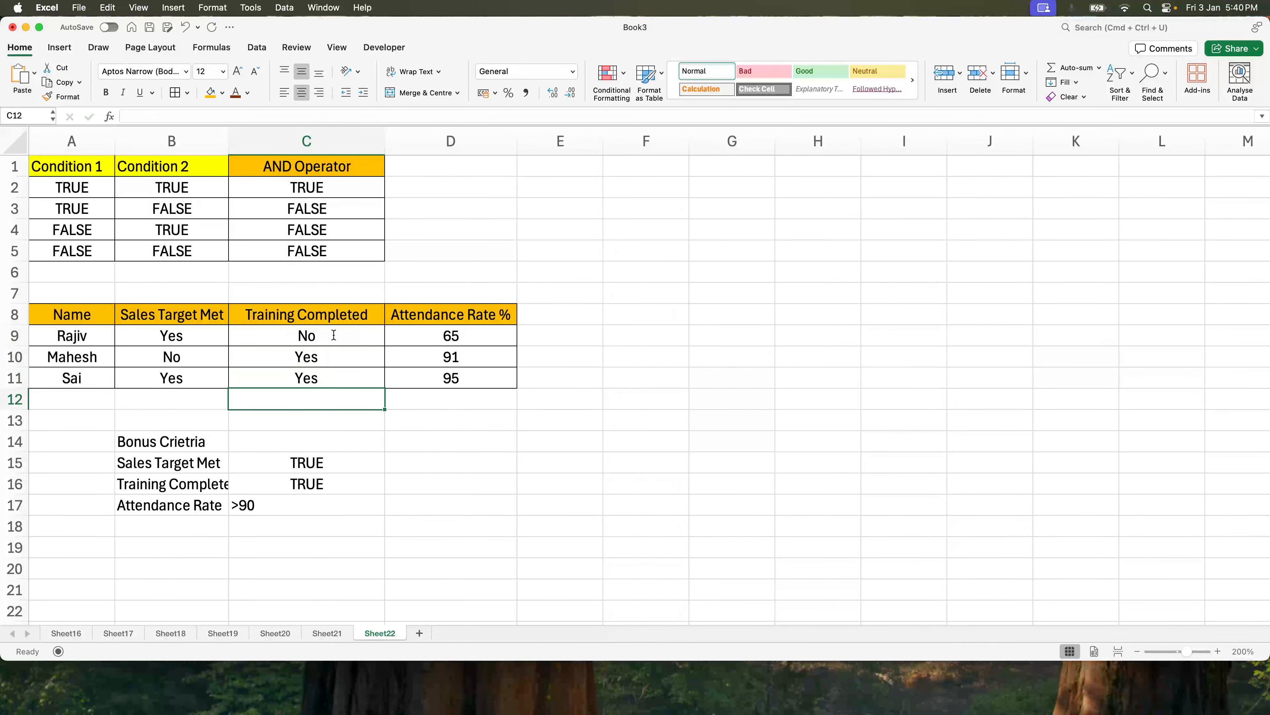
Inspect the employee table's cells row by row to review the entered values.
click(190, 338)
click(97, 328)
key(shift+space)
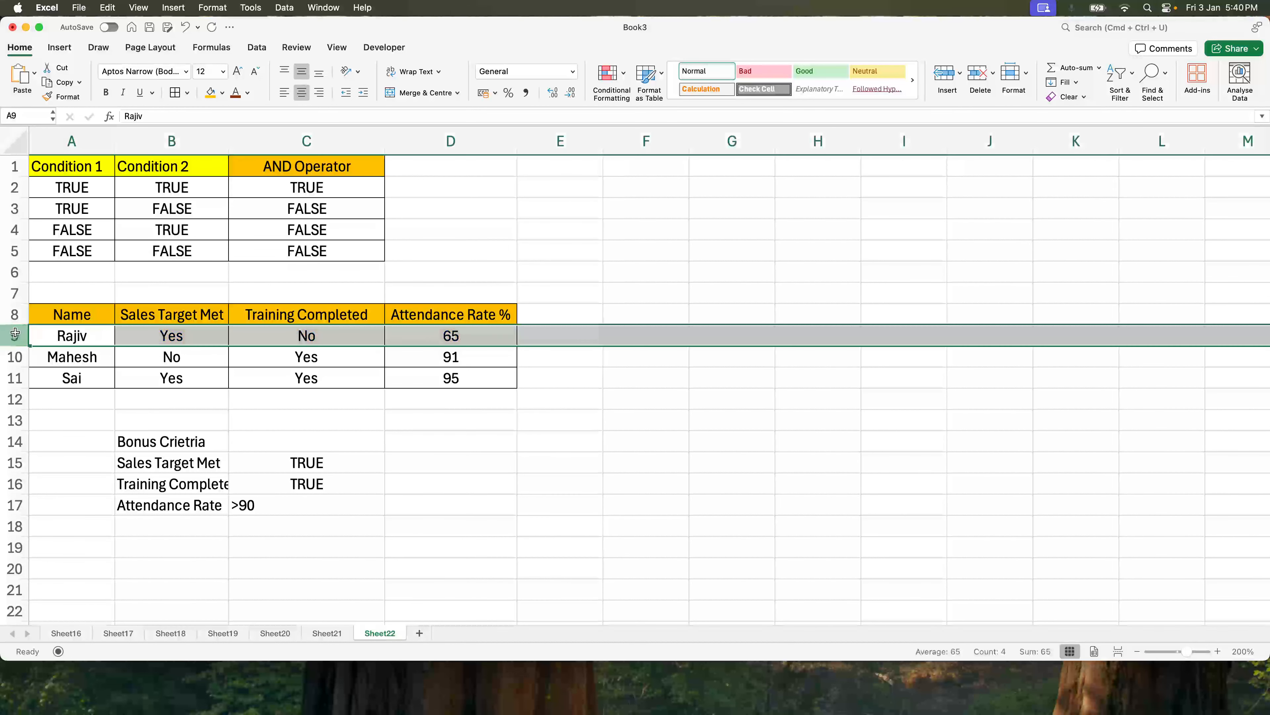
click(203, 336)
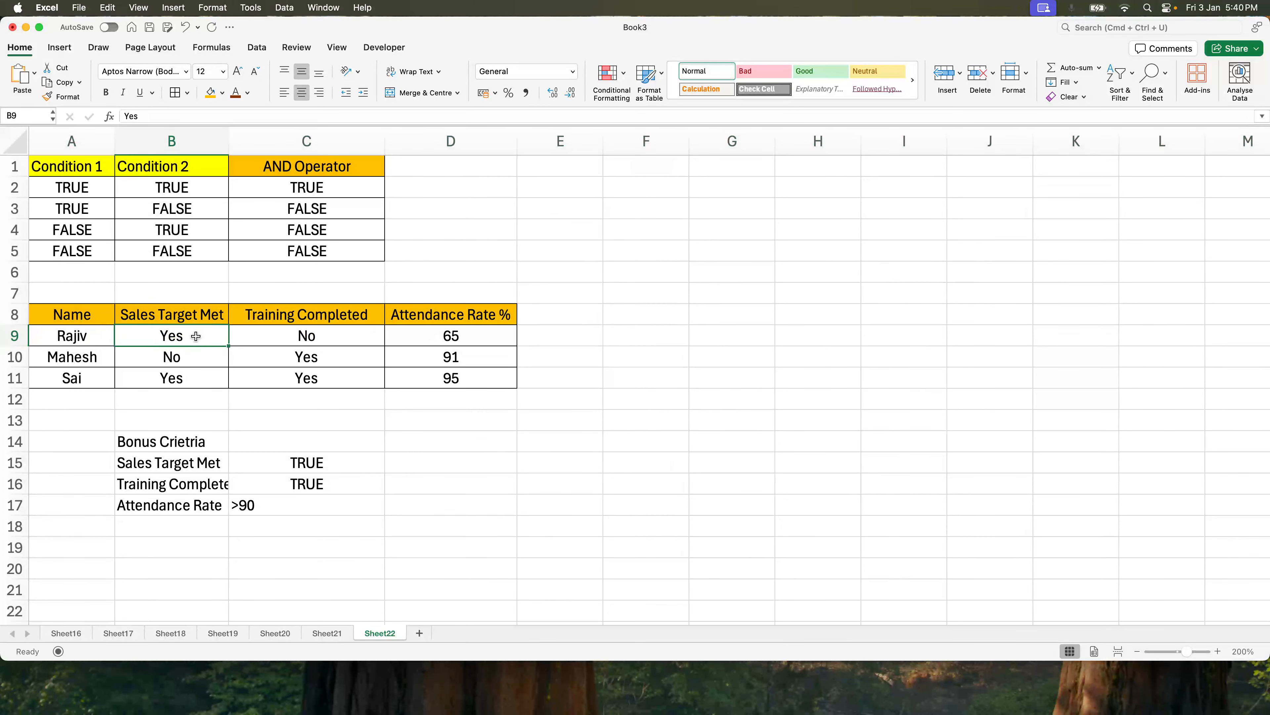
click(313, 337)
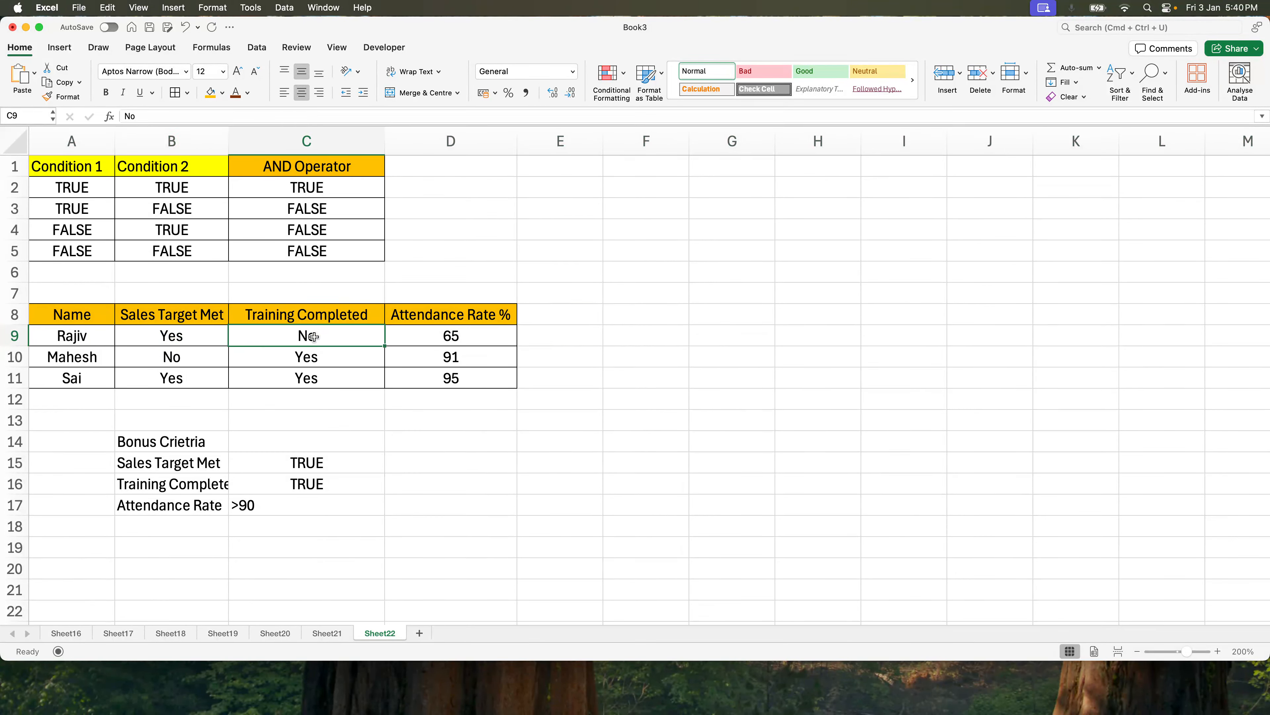
click(482, 336)
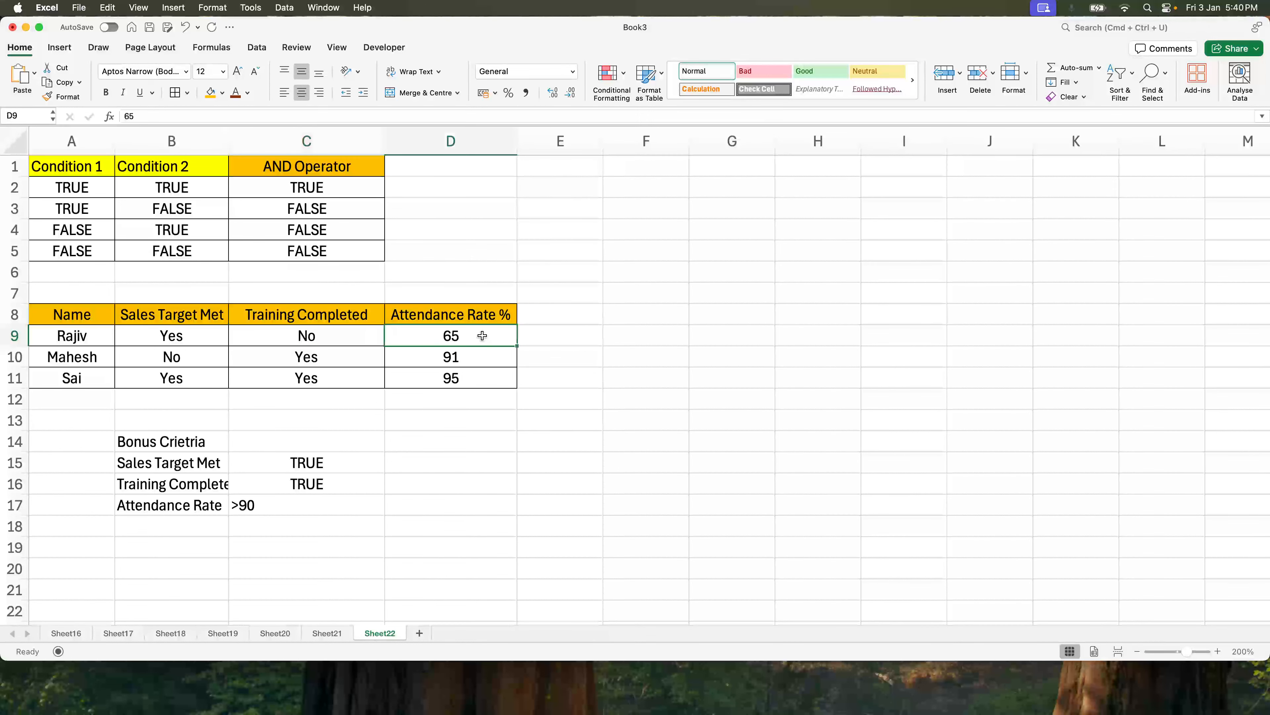
click(103, 351)
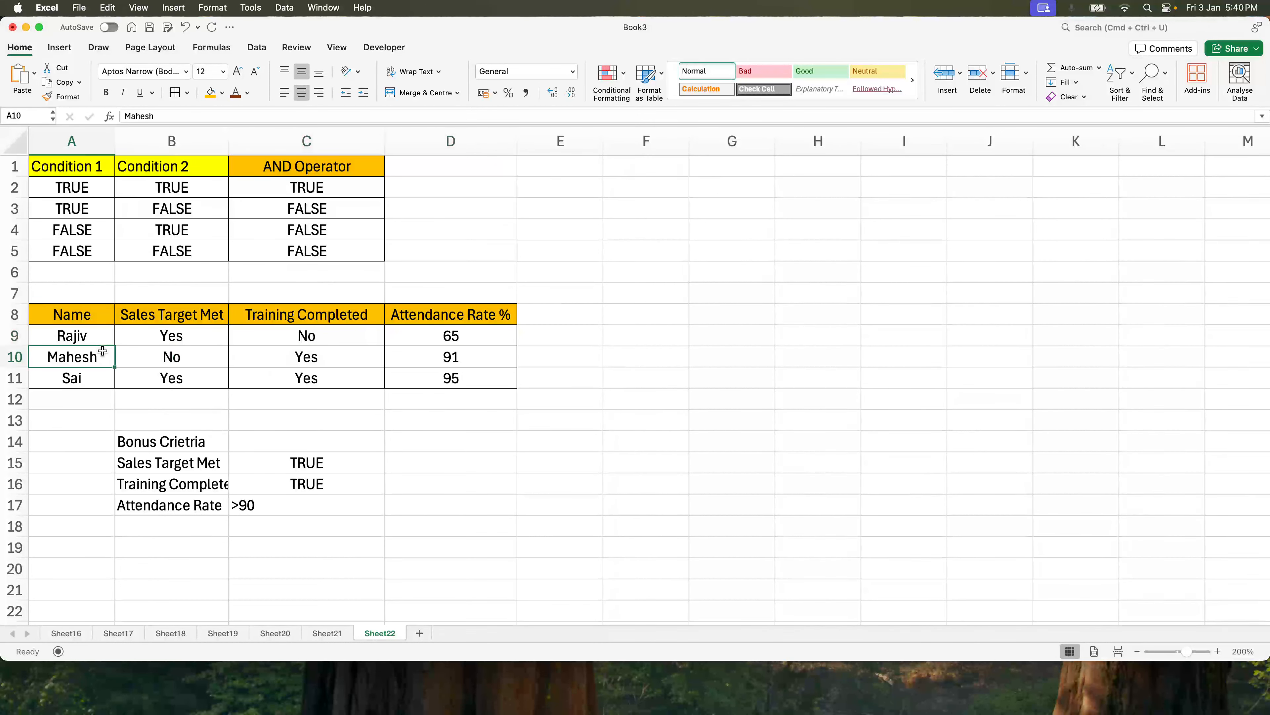
click(210, 356)
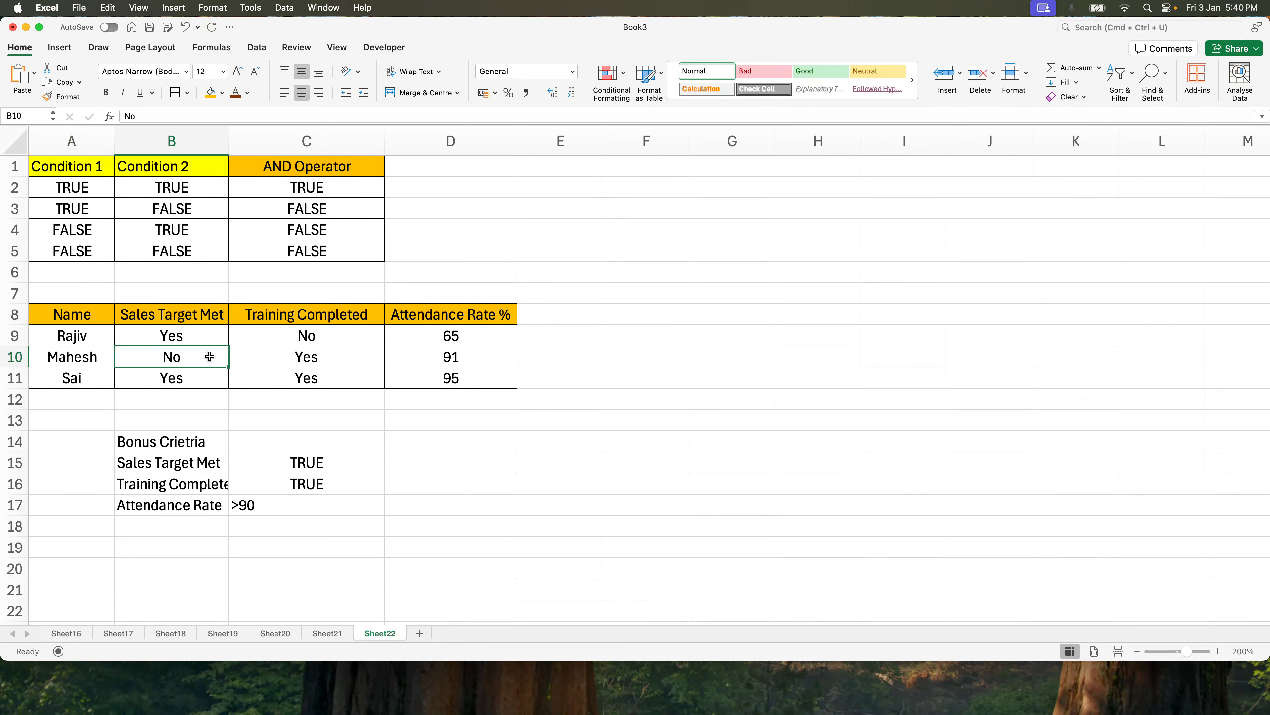
click(341, 358)
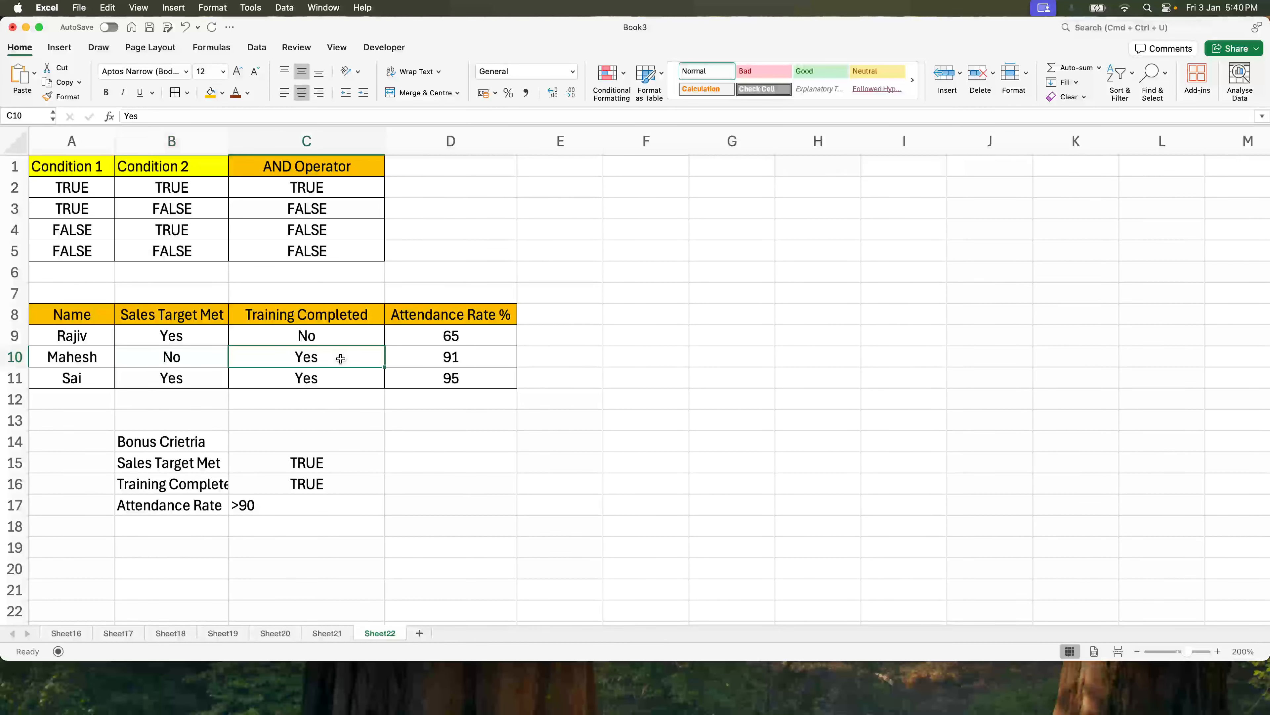
click(443, 361)
Autofit column B so the criteria labels fit fully.
click(261, 483)
double_click(229, 134)
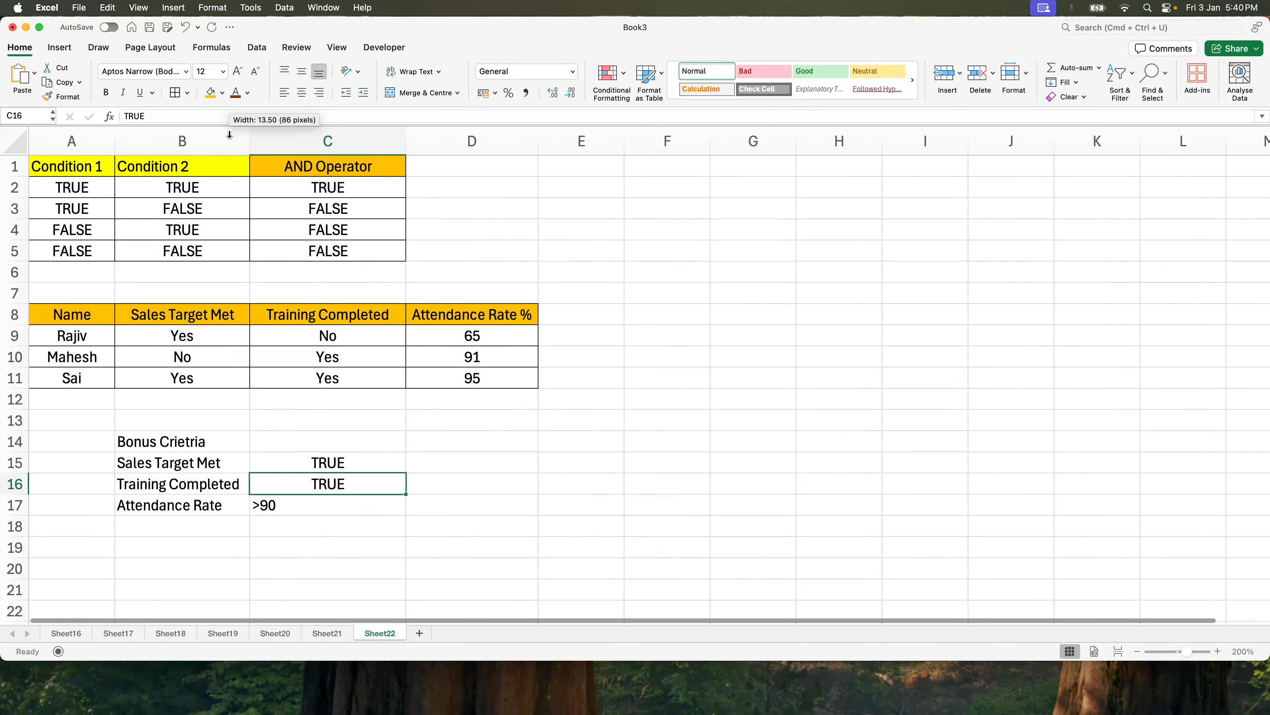
drag(218, 447, 363, 505)
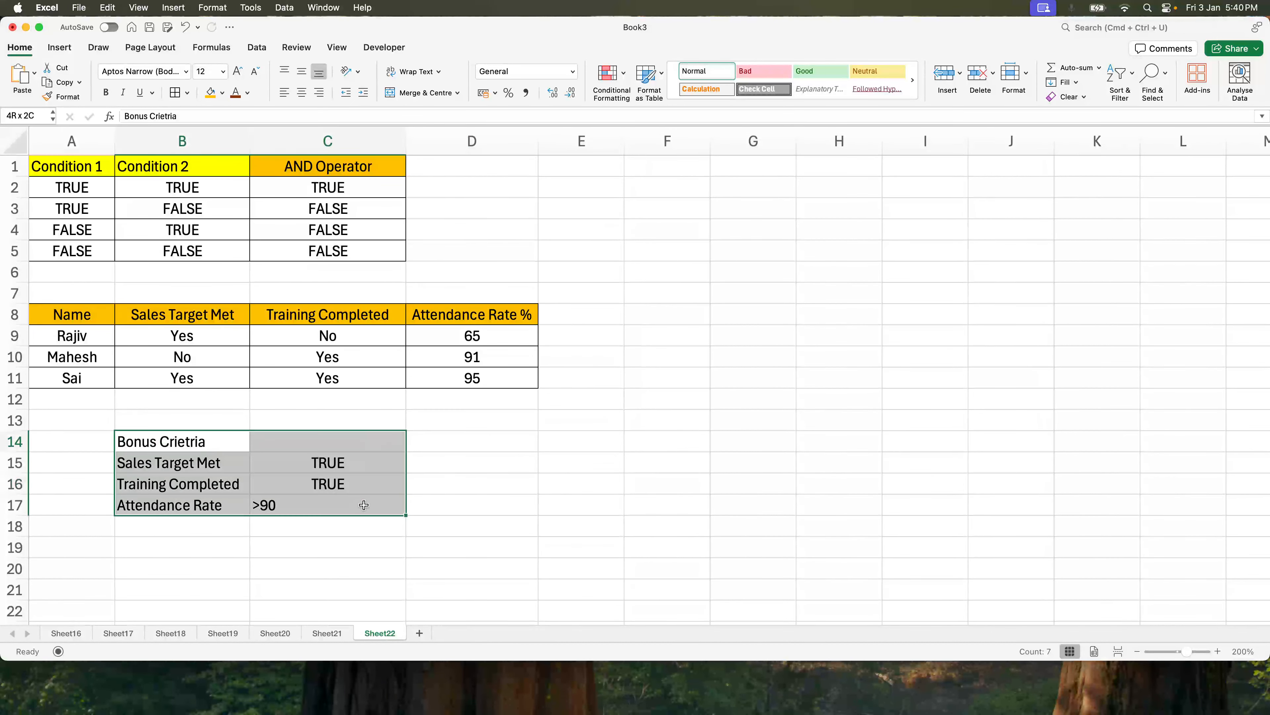
click(363, 505)
Change the Sales Target Met and Training Completed criteria values in C15:C16 to Yes.
click(316, 463)
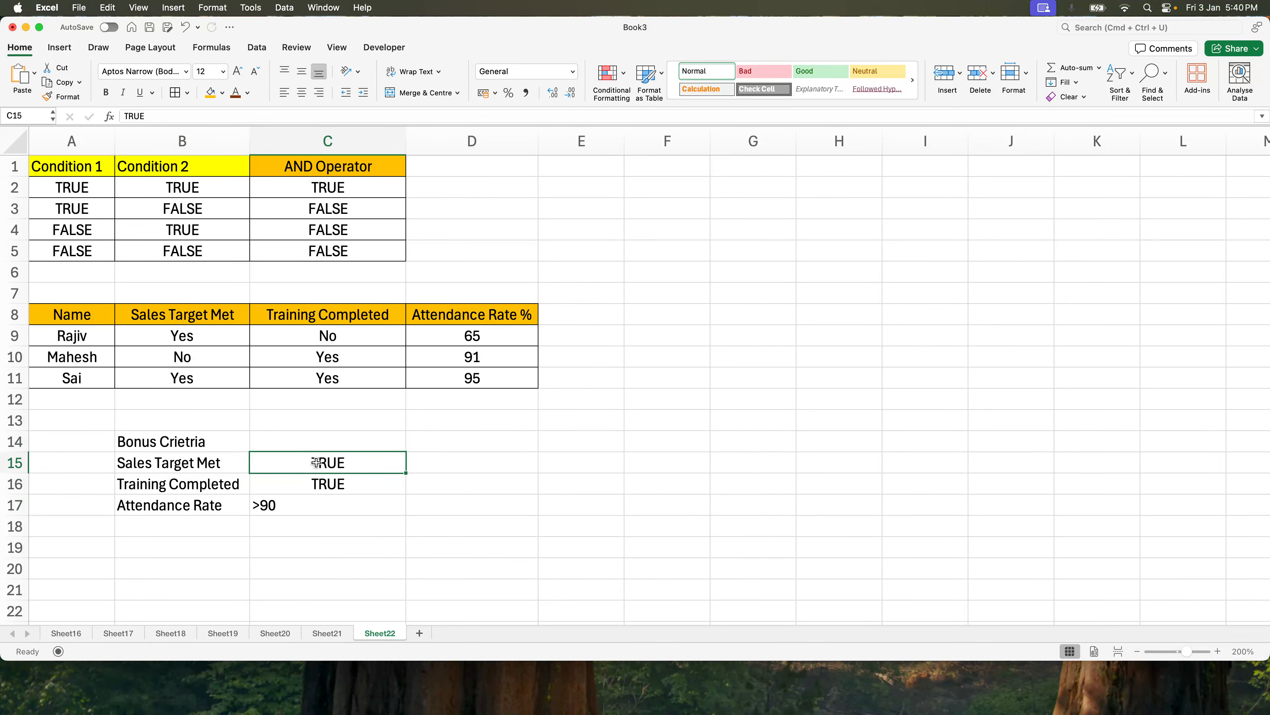
text(Yes)
key(Return)
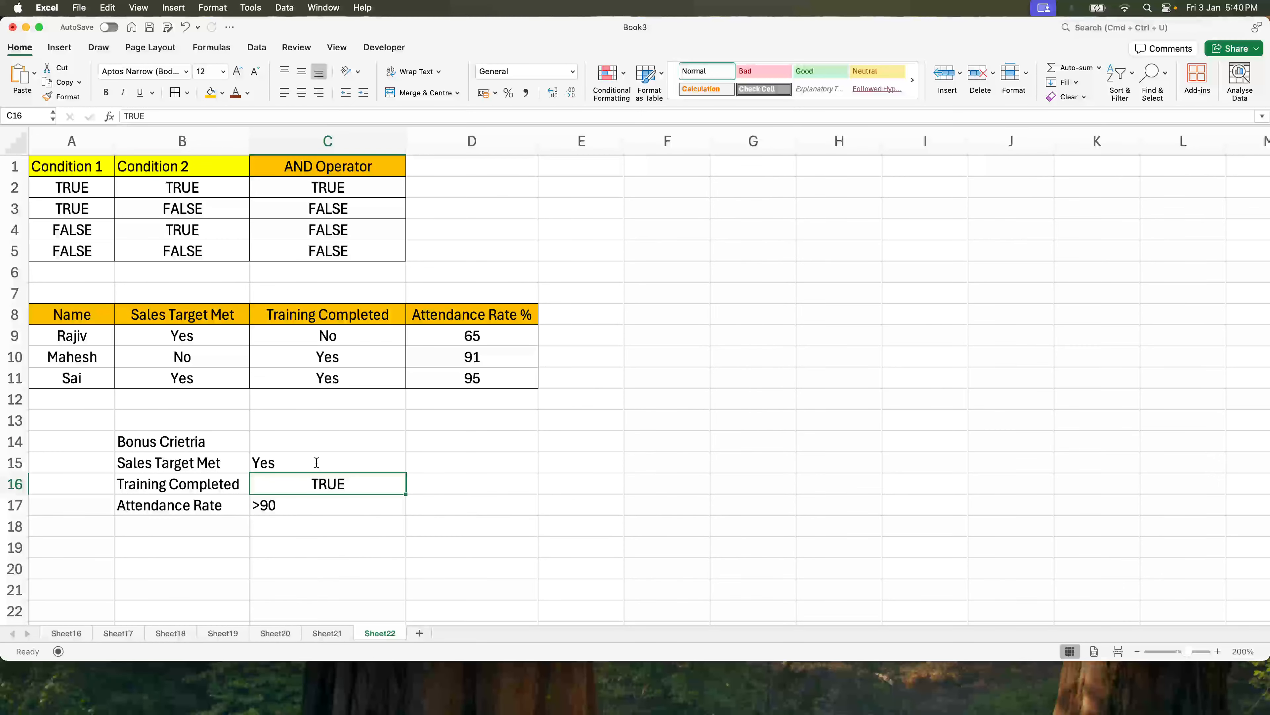
text(Yes)
key(Return)
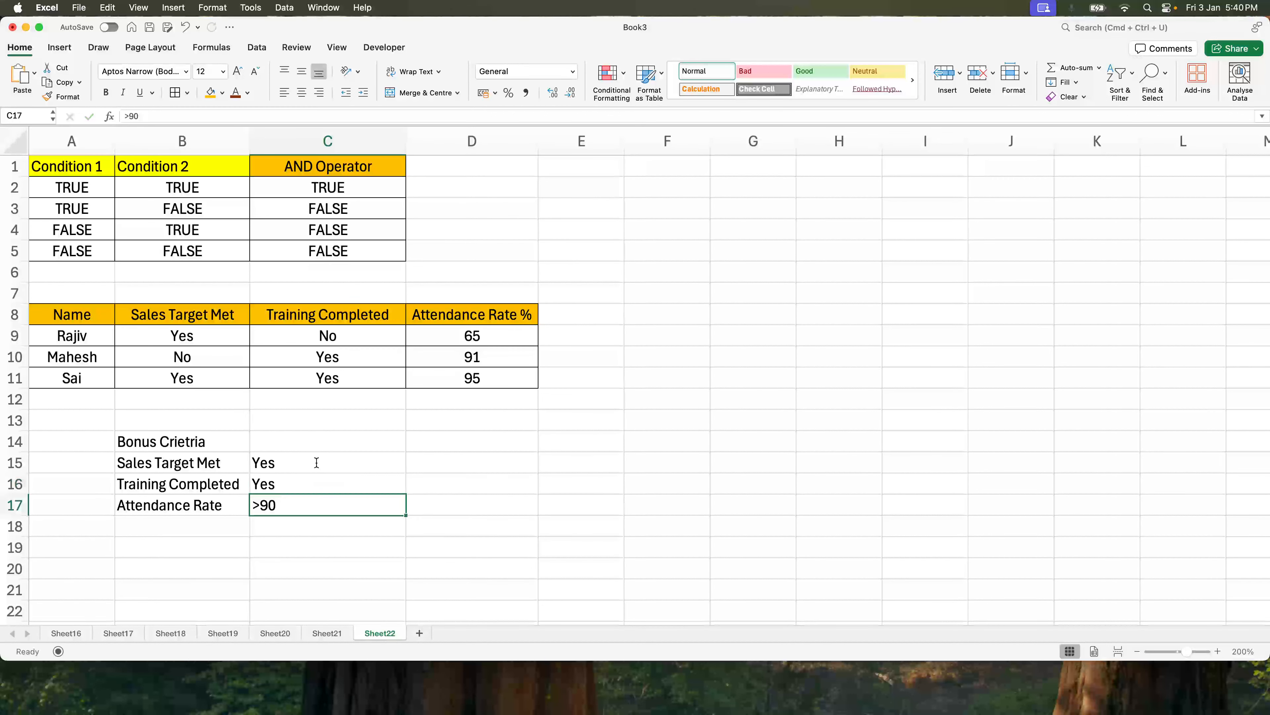
Add the column header "Formula" in E8 next to Attendance Rate %.
drag(186, 450, 356, 501)
click(594, 322)
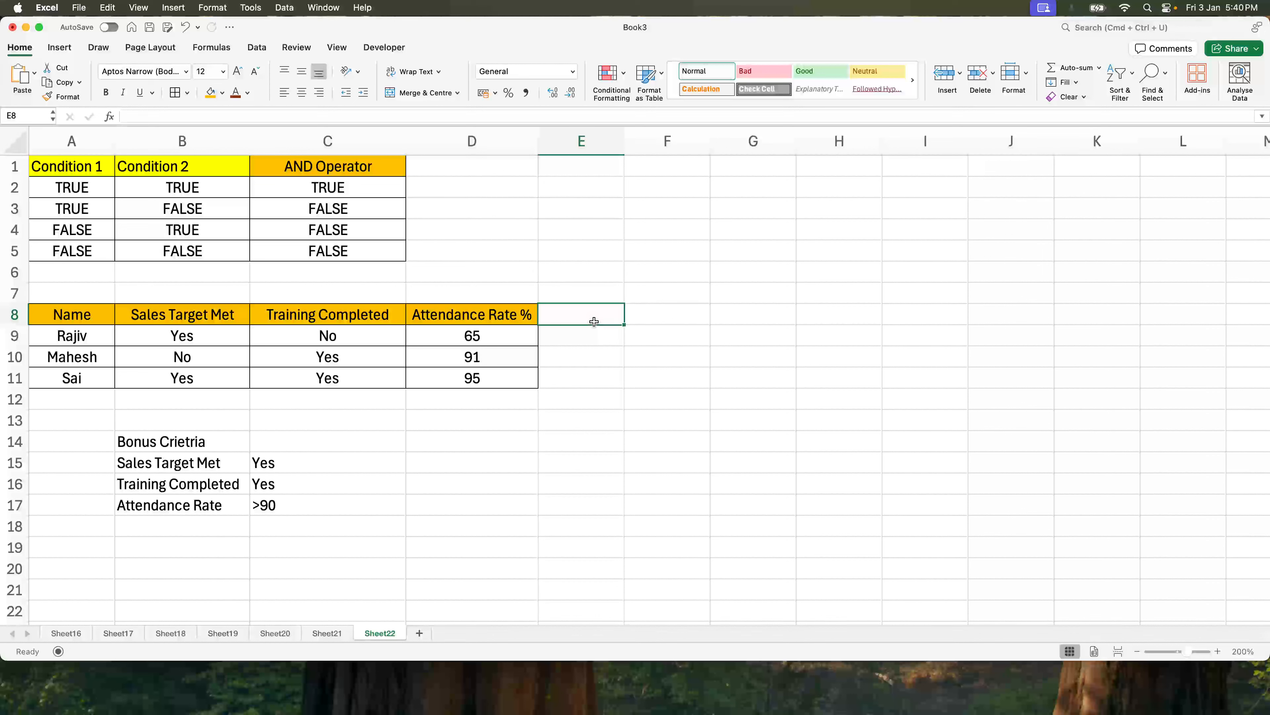
text(Formul)
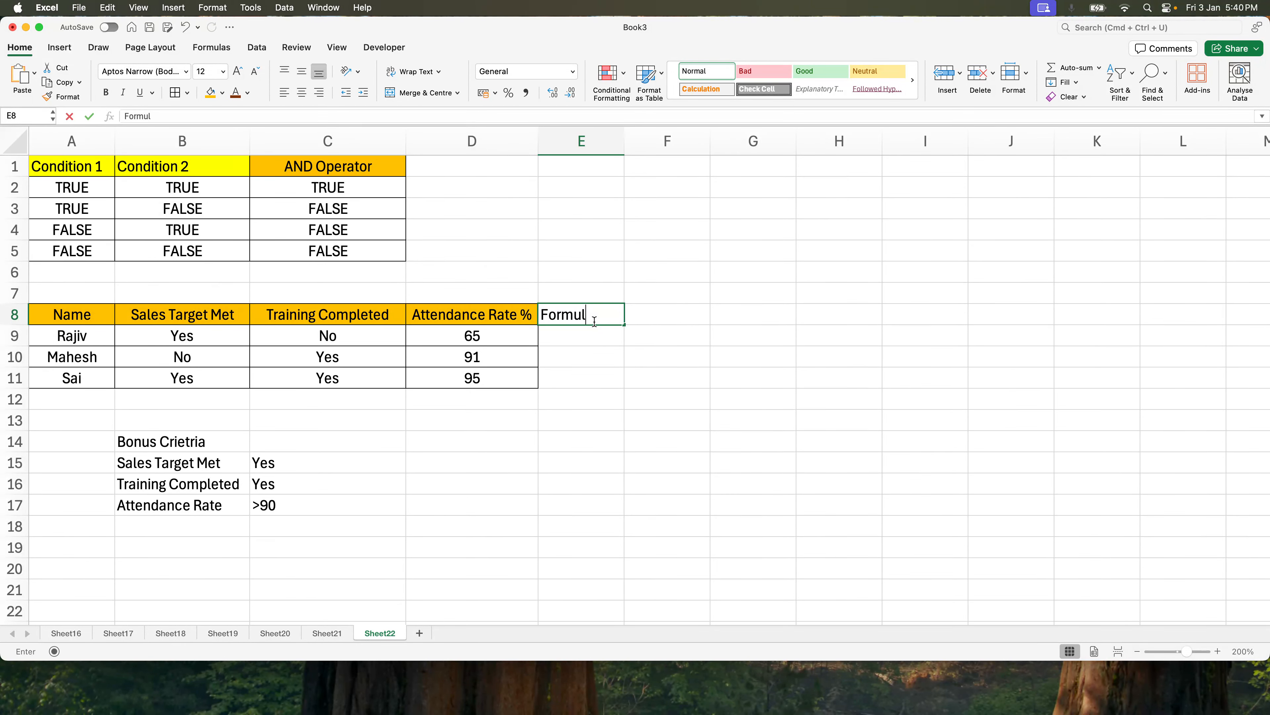
text(a)
key(Return)
Widen column E to span the Formula column header area.
drag(624, 141, 835, 139)
text(=)
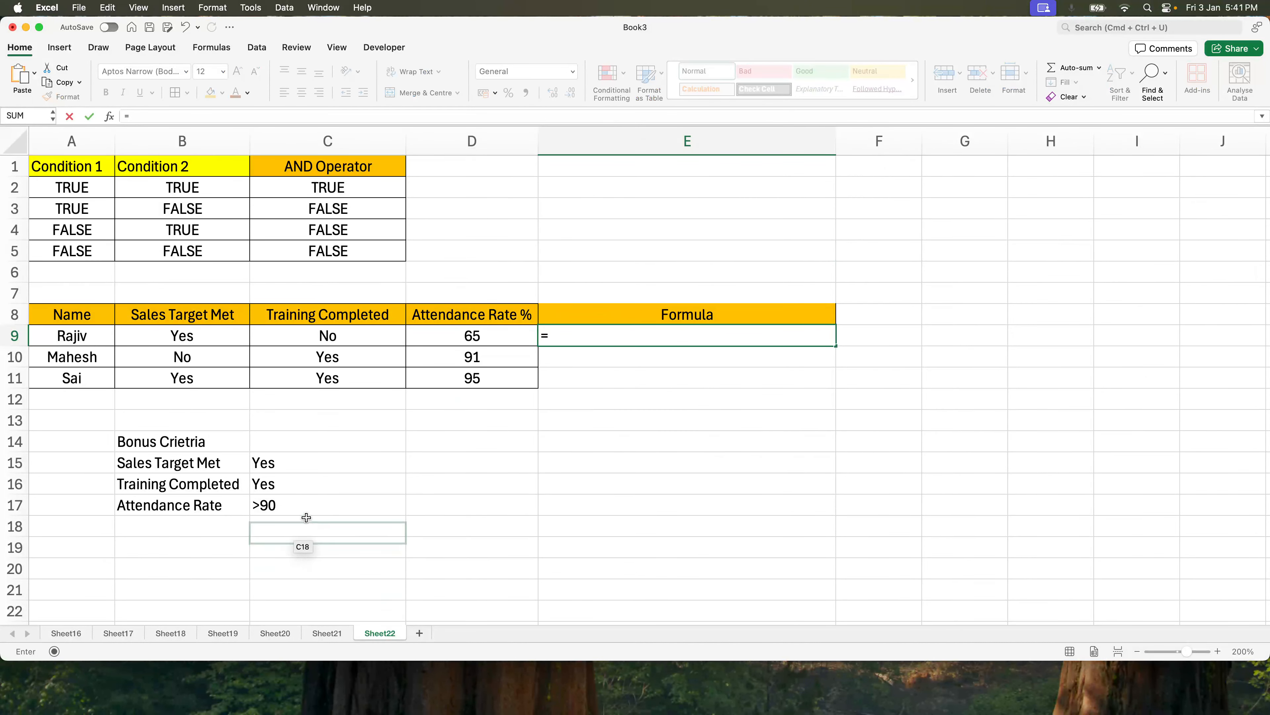
key(Escape)
drag(315, 457, 320, 505)
click(585, 339)
click(363, 463)
click(622, 345)
In E9, enter the formula =AND(B9="Yes", C9="Yes",D9>90) to test Rajiv's bonus eligibility.
text(=and()
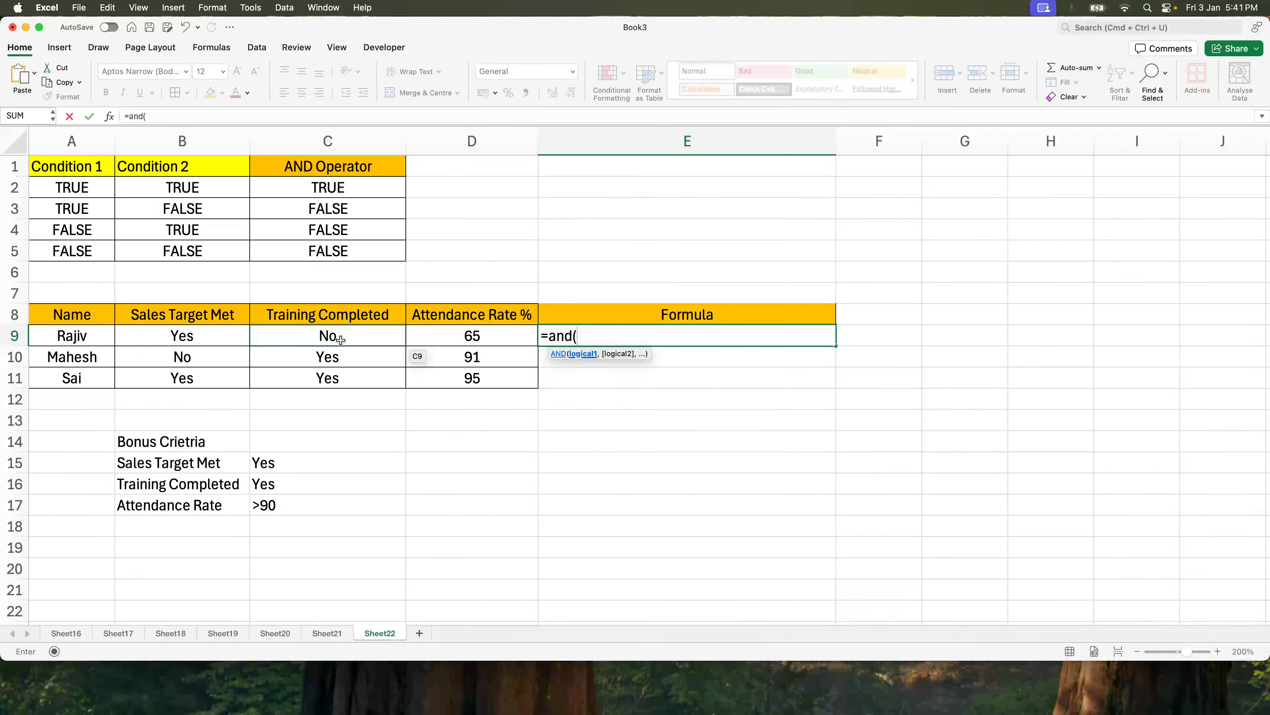
click(235, 336)
text(="Ye)
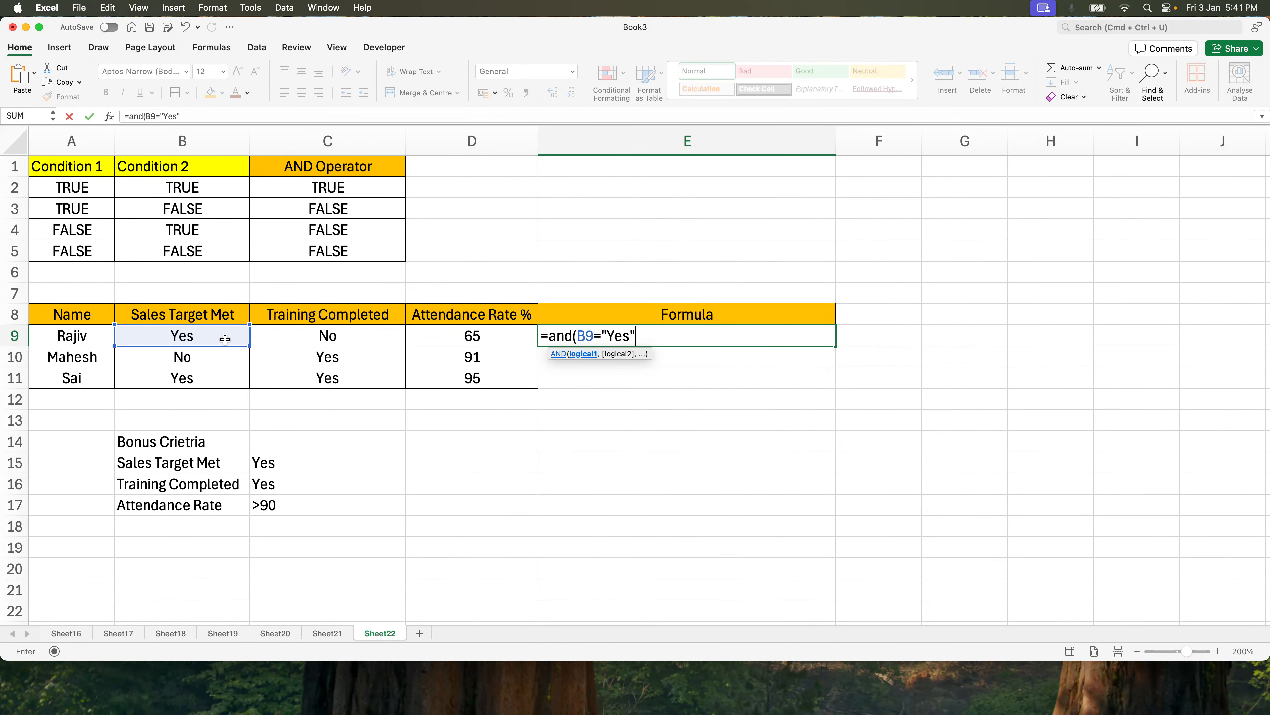
text(s",)
click(387, 328)
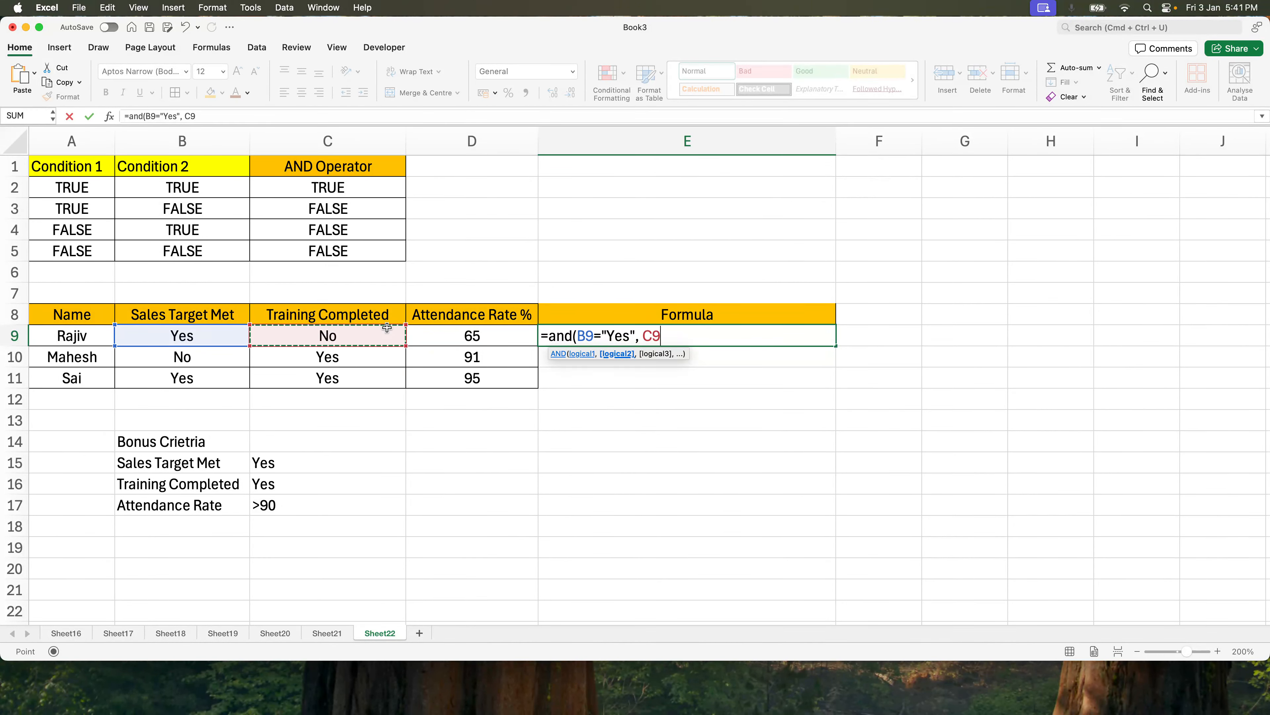
text(="Yes)
text("m)
click(463, 337)
key(BackSpace)
key(BackSpace)
key(BackSpace)
key(BackSpace)
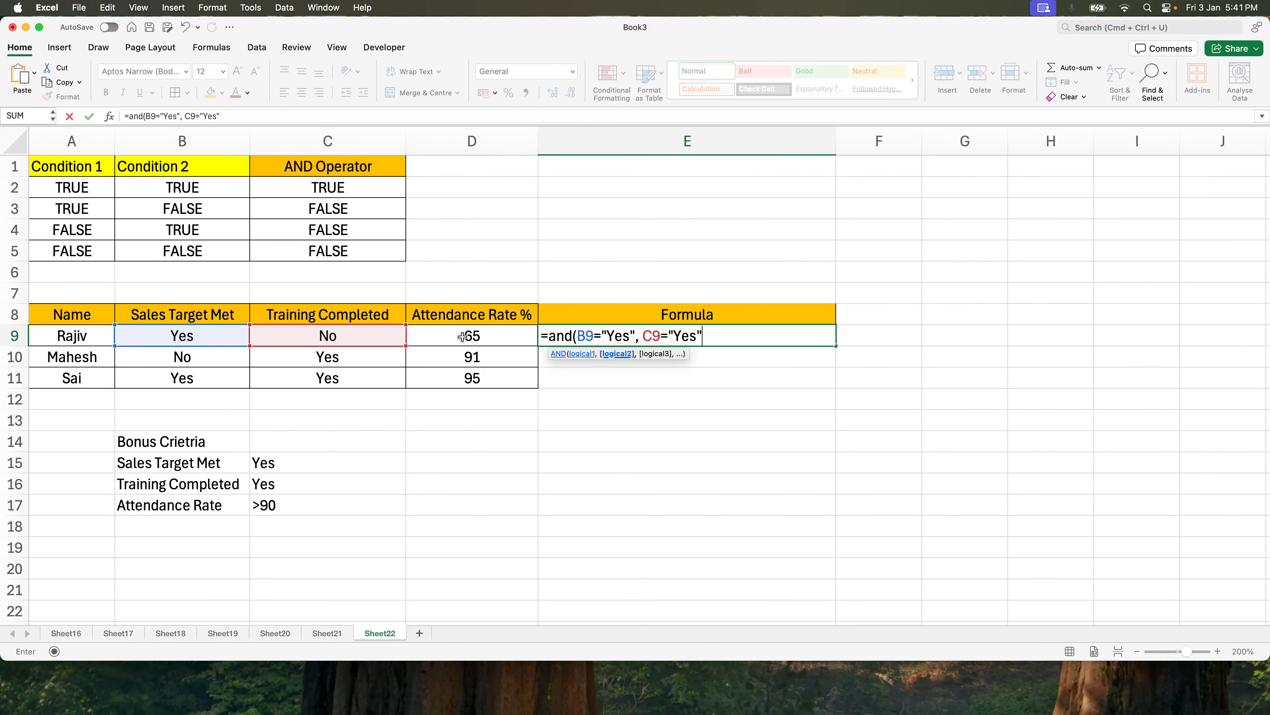
text(,)
click(462, 337)
text(>90)
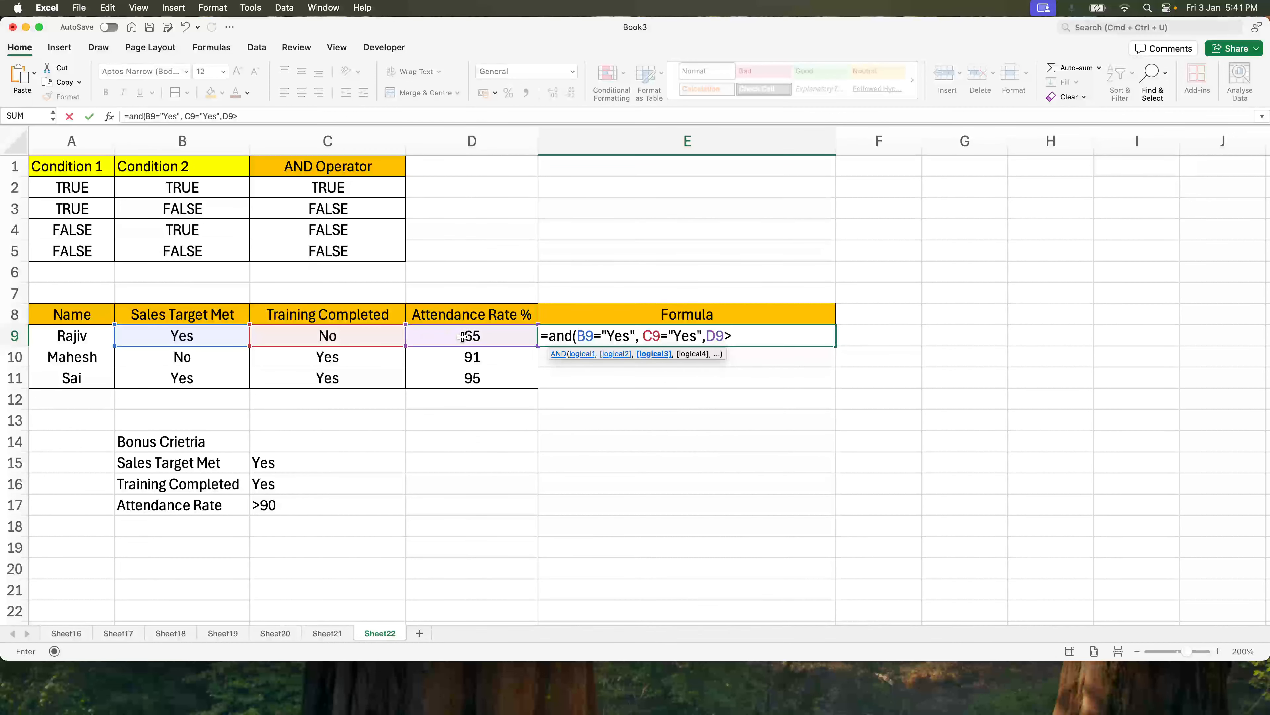
text())
key(Return)
key(Up)
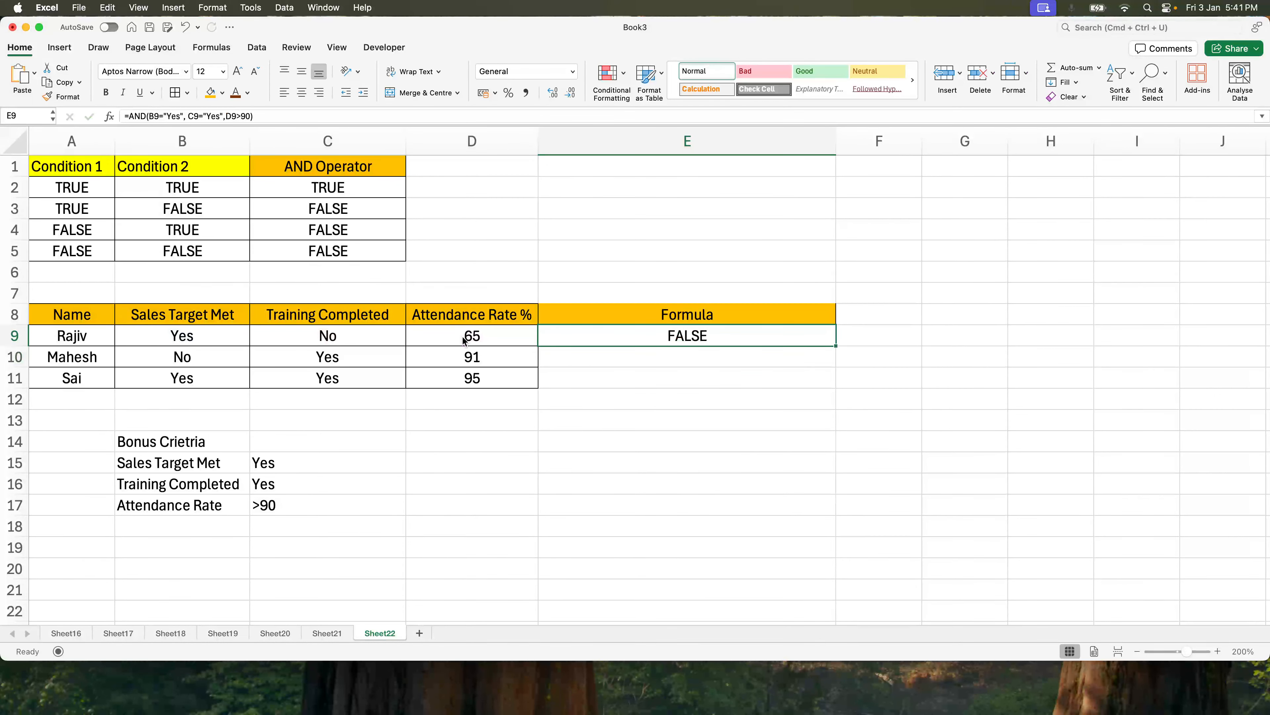
Fill the E9 AND formula down to E10 and E11.
key(shift+Down)
key(shift+Down)
key(ctrl+d)
click(480, 385)
click(320, 385)
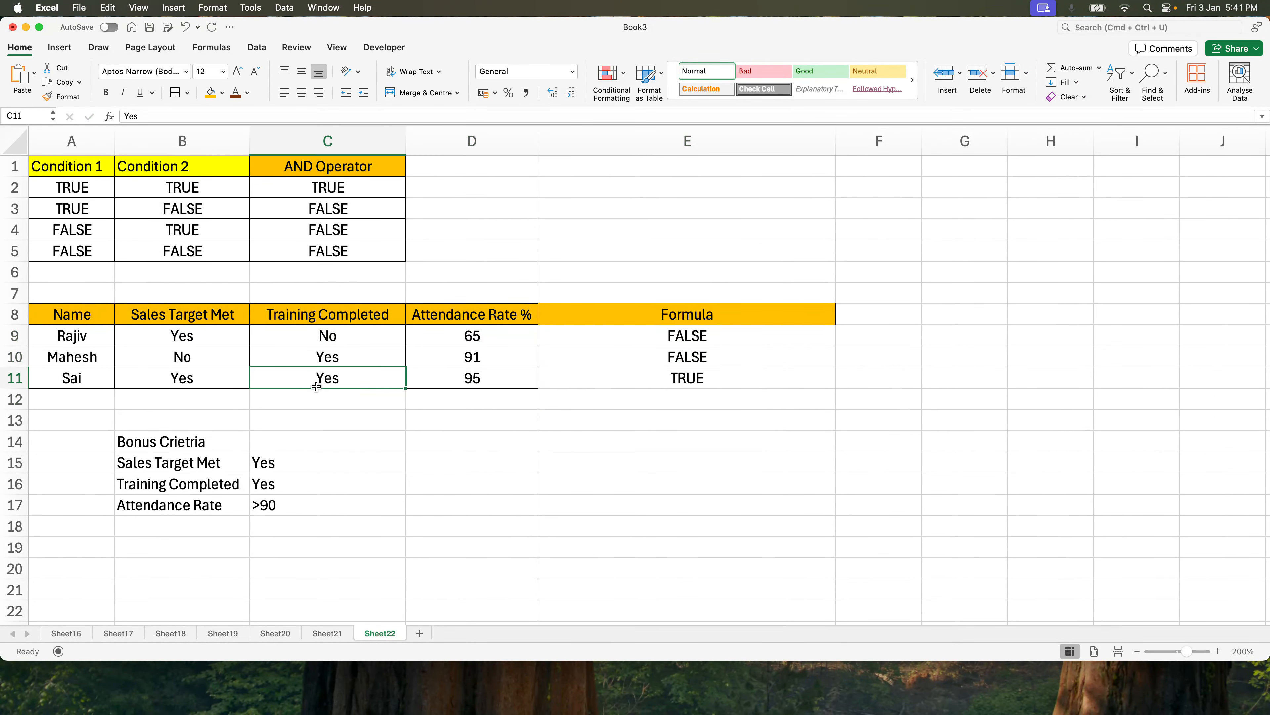
Review each employee's criteria values and the truth table rows against the AND results in column E.
click(176, 379)
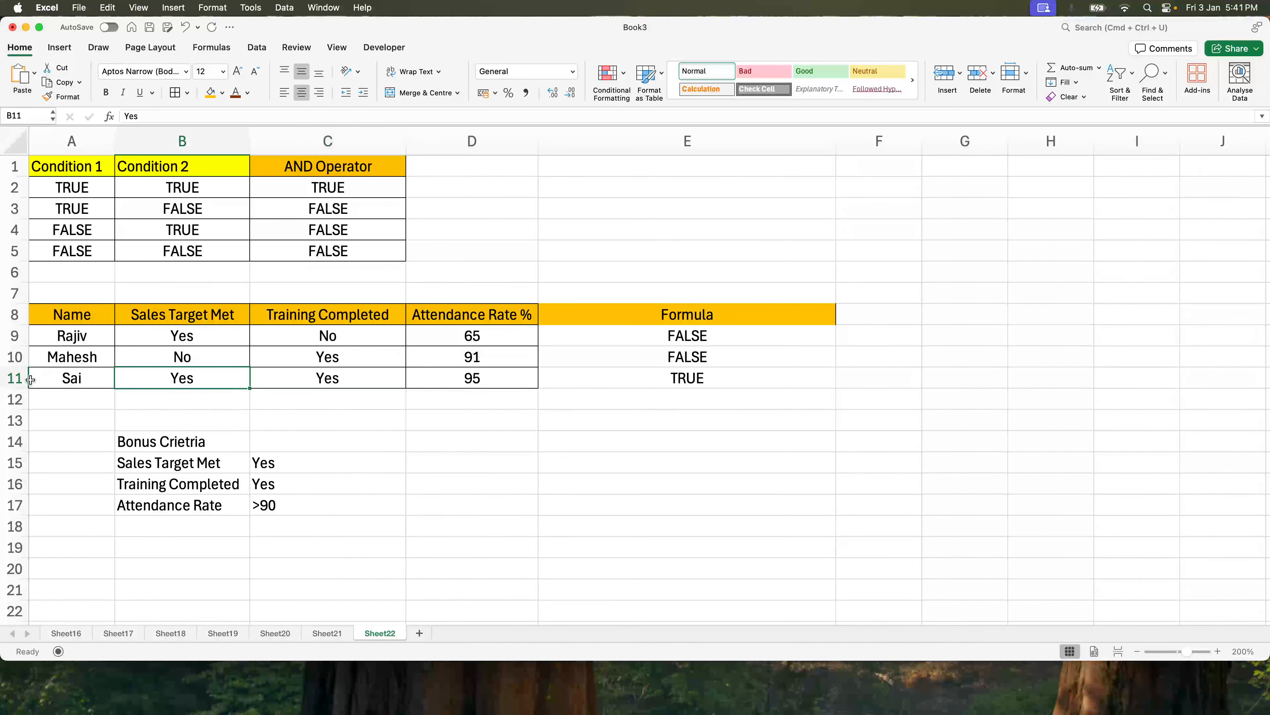
click(20, 378)
click(200, 381)
click(330, 375)
click(499, 378)
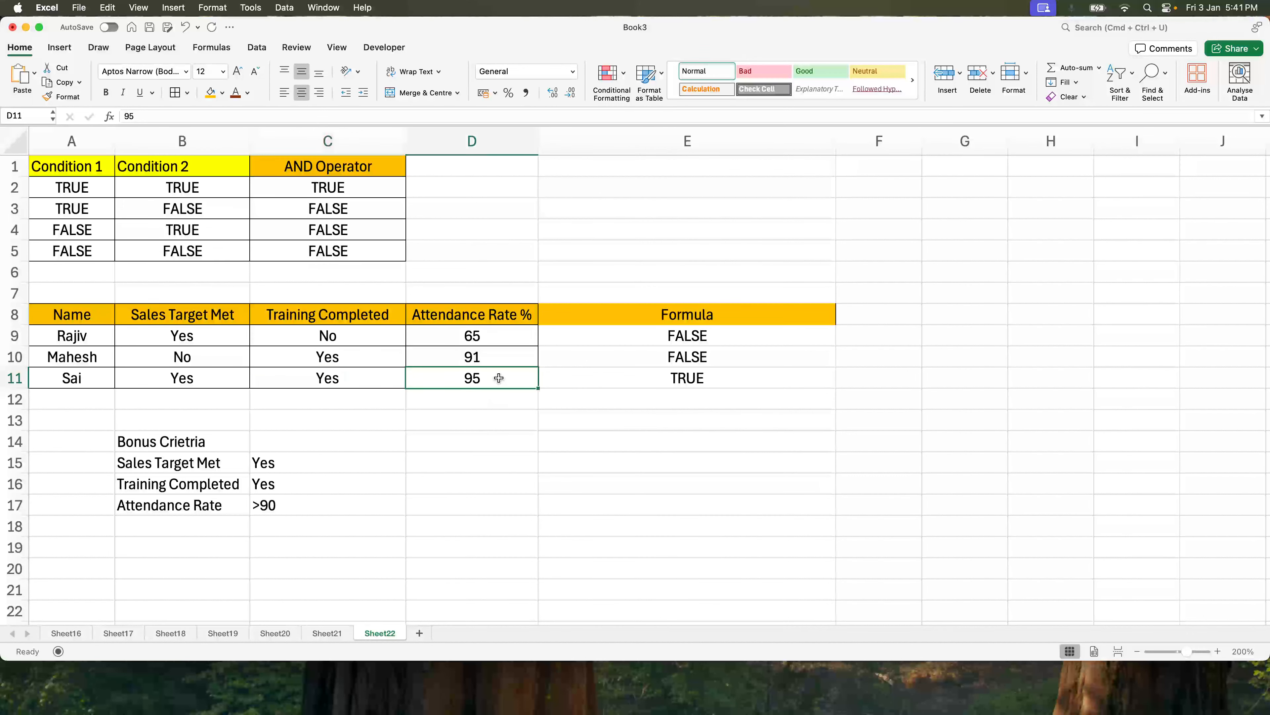
click(179, 375)
click(280, 396)
click(333, 355)
click(491, 393)
drag(86, 189, 181, 186)
click(343, 189)
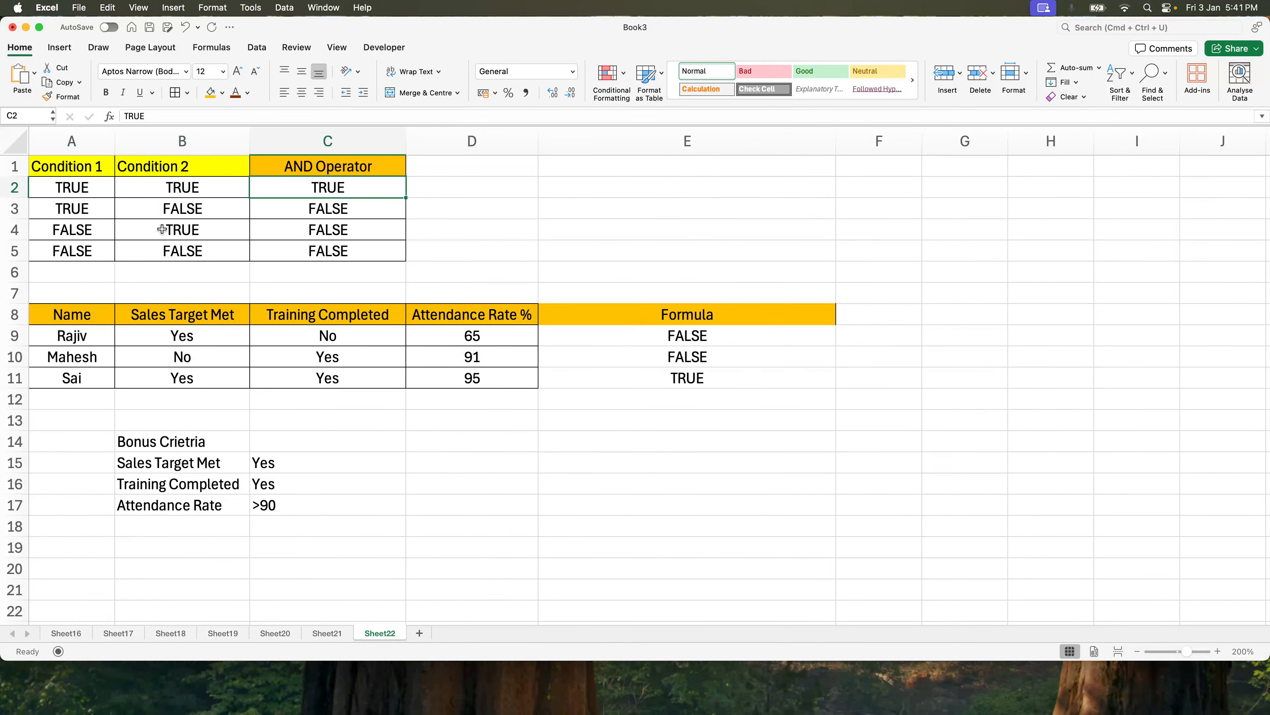
drag(93, 205, 204, 229)
click(236, 394)
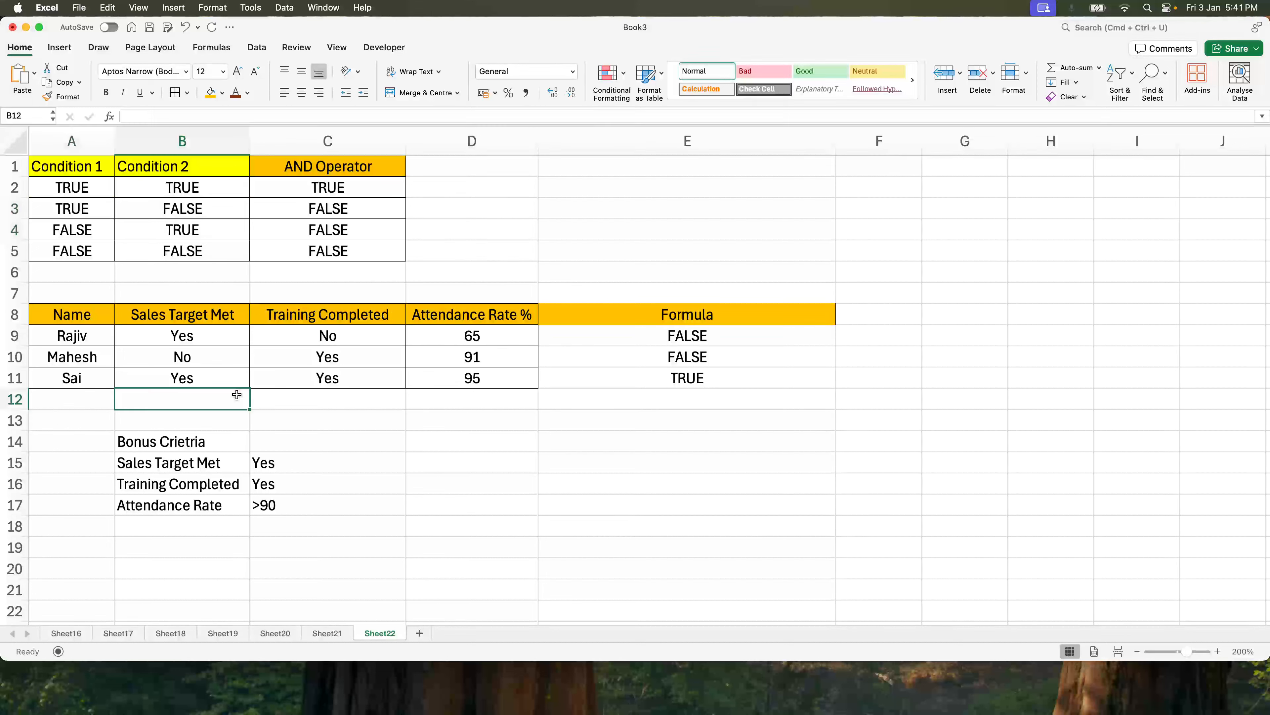
click(199, 336)
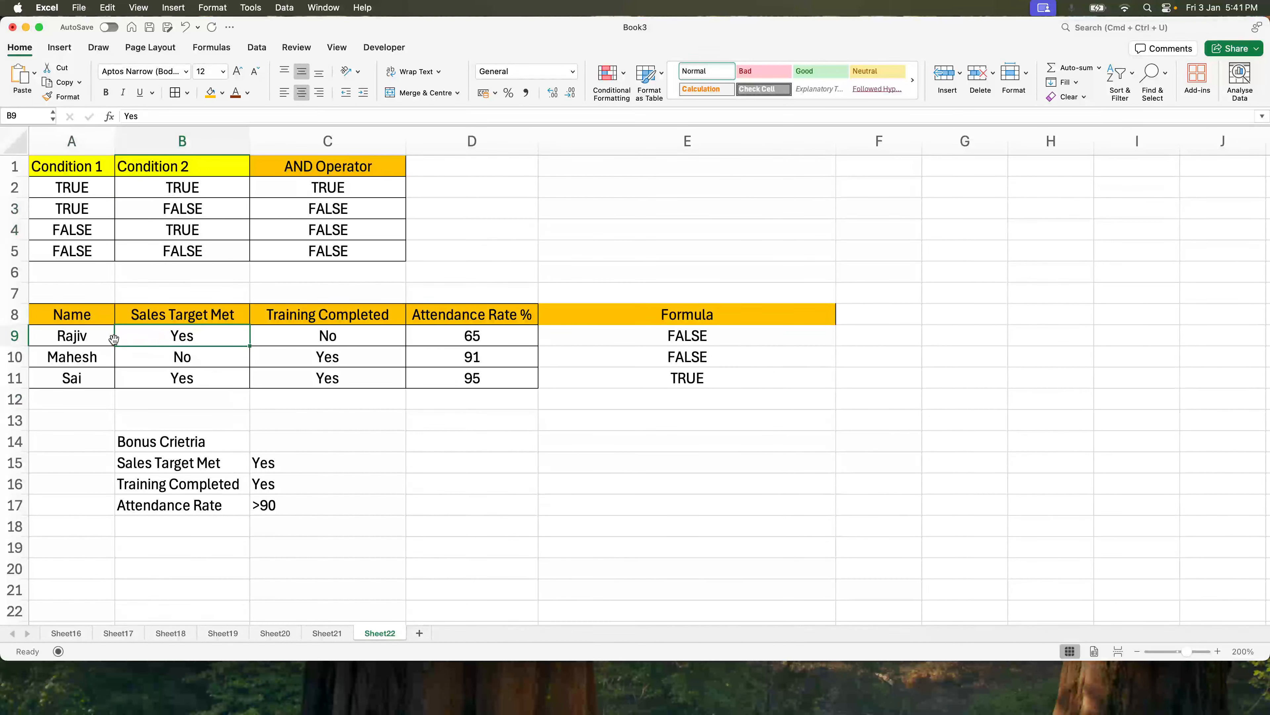
click(378, 340)
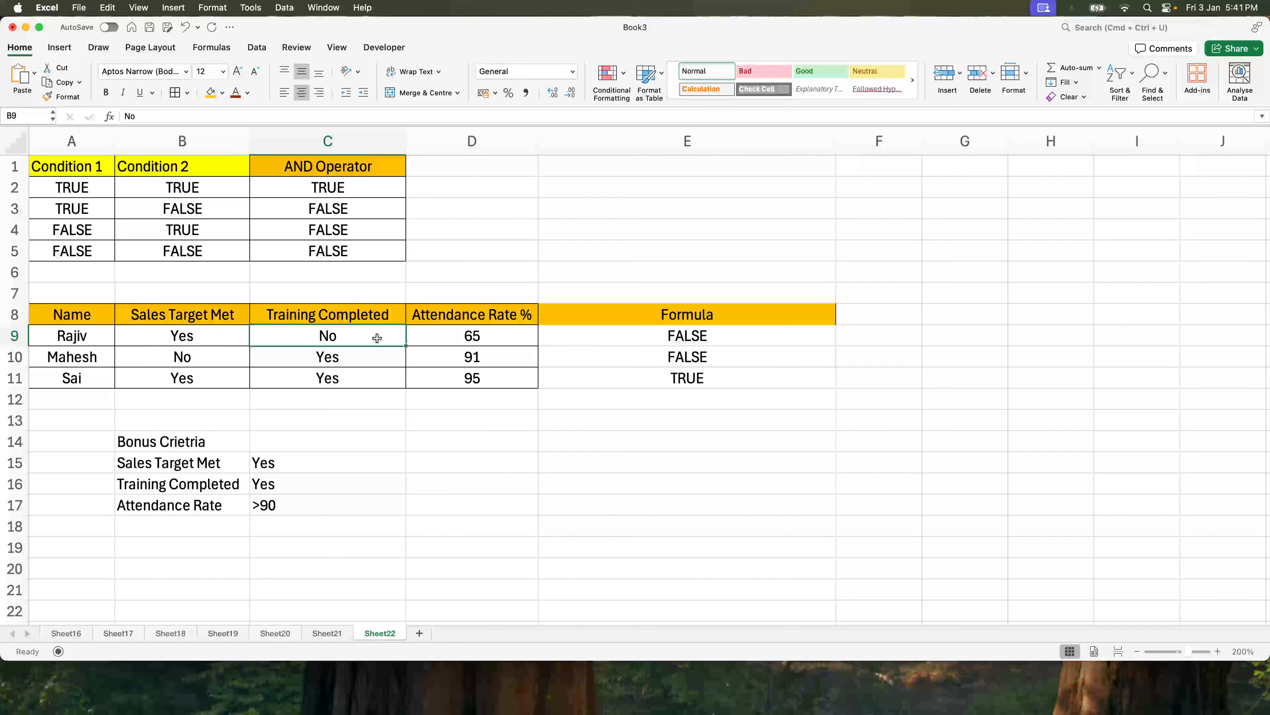
click(181, 342)
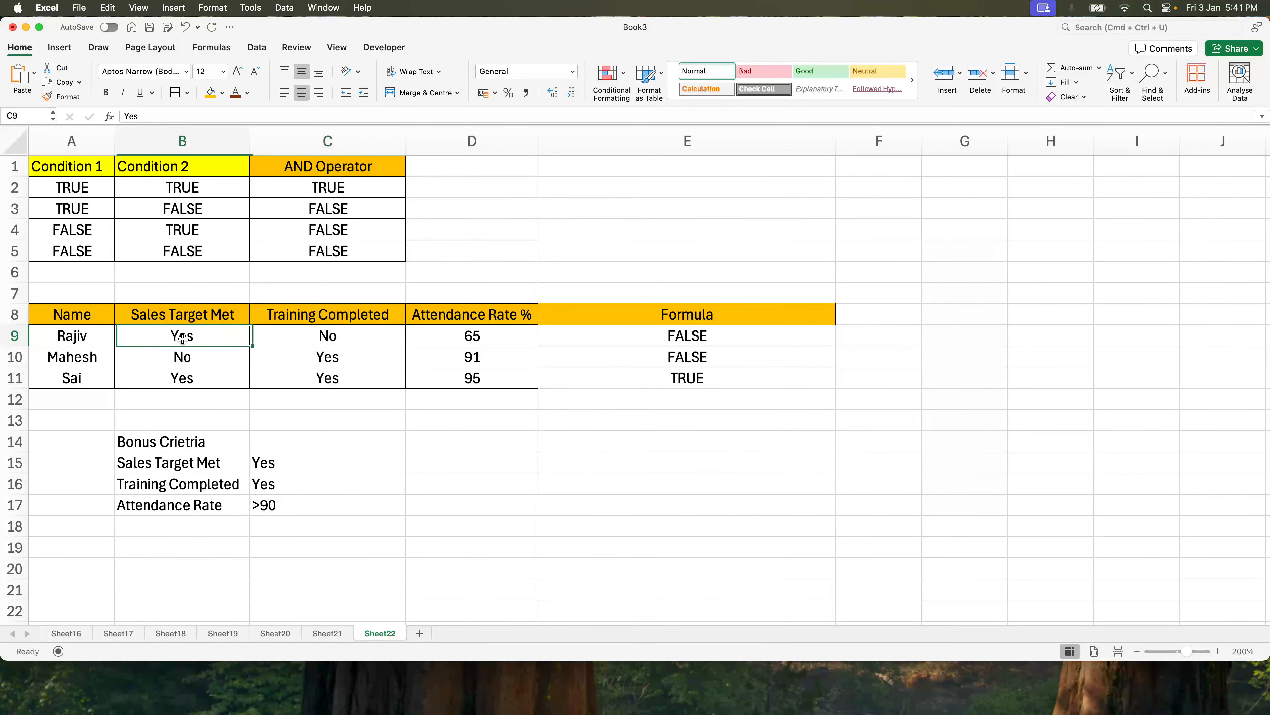
click(367, 332)
click(475, 336)
drag(272, 342, 489, 336)
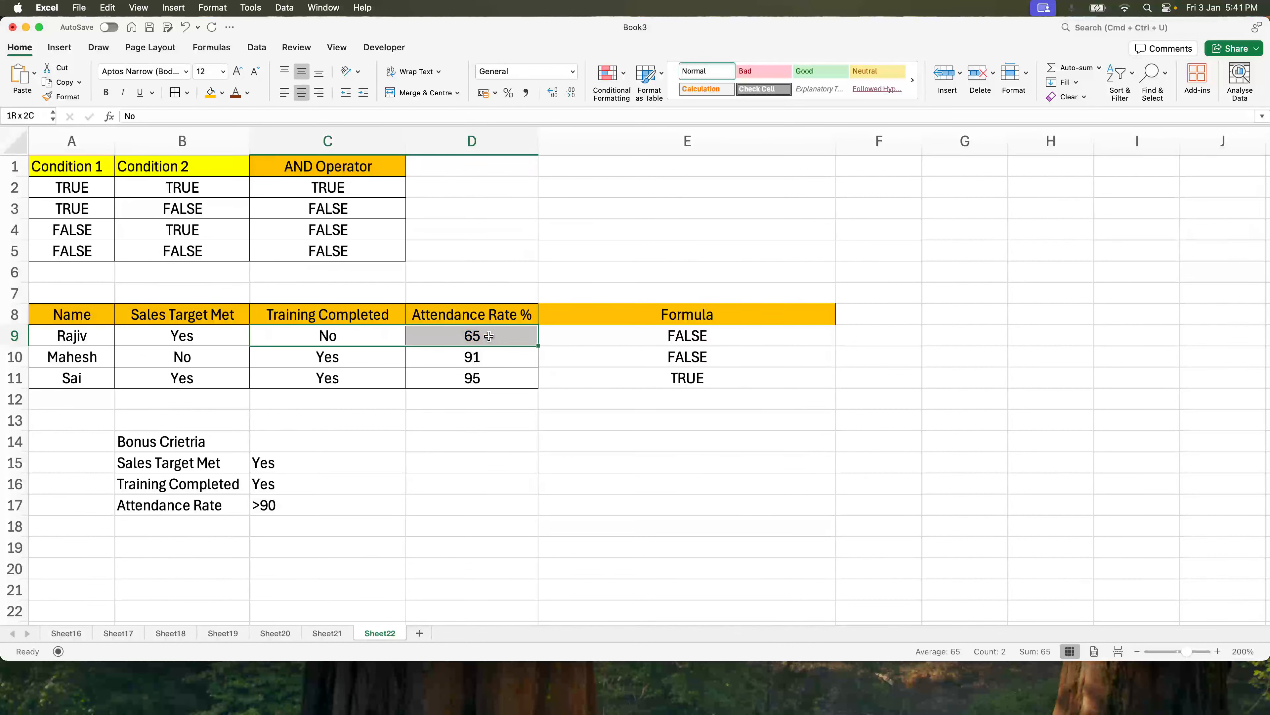
click(699, 342)
drag(696, 317, 698, 378)
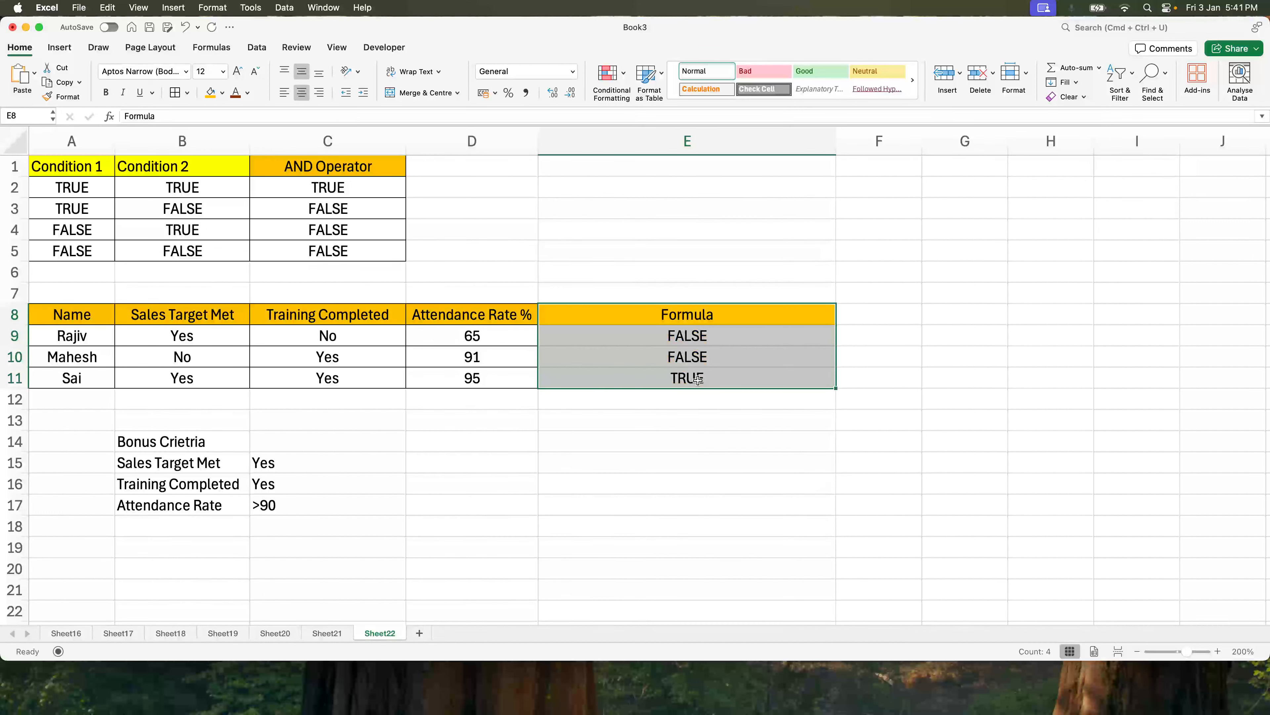
Rename the E8 header to AND Operator and narrow column E to fit it.
click(689, 321)
text(AND Operator)
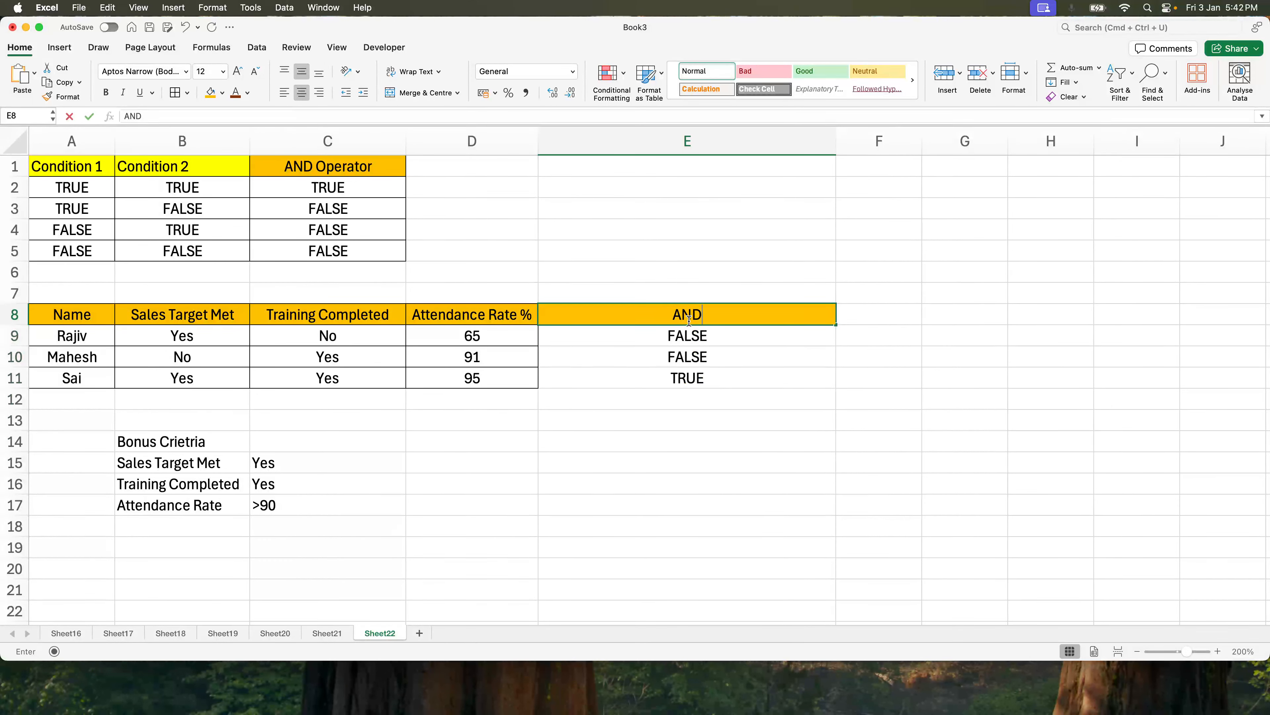
key(Return)
drag(836, 145, 636, 153)
Add the header Meets Bonus Criteria in F8 and widen column F to fit it.
click(679, 314)
text(Meets Bonus Criteria)
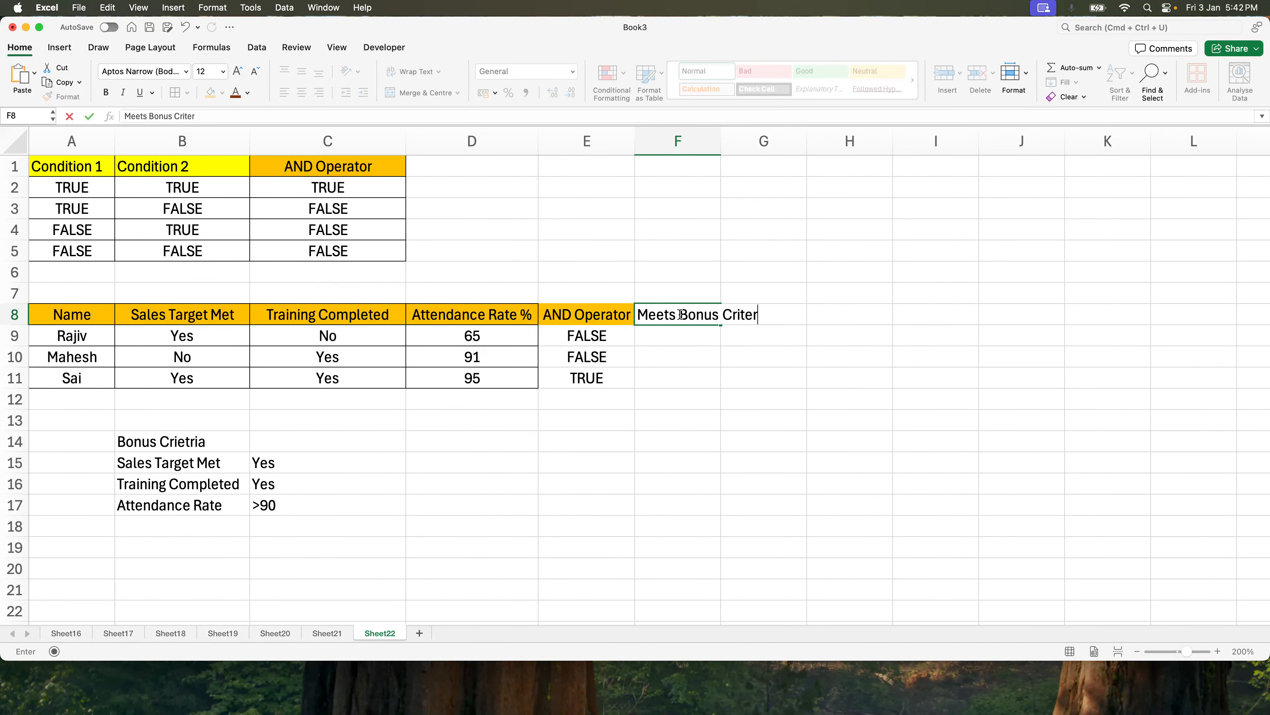
key(Return)
drag(721, 145, 864, 146)
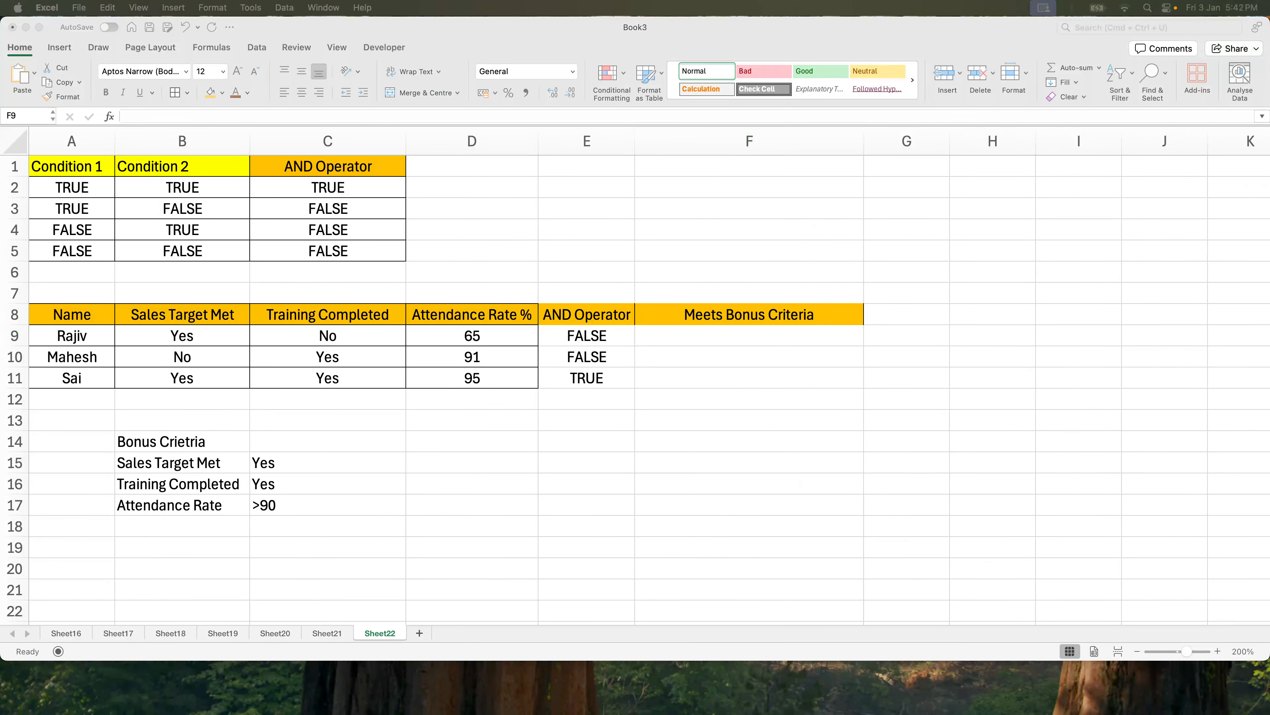
In F9, enter =IF(AND(B9="Yes",C9="Yes",D9>90), "Eligible for Bonus", "Not Eligible for Bonus").
click(720, 347)
text(=if()
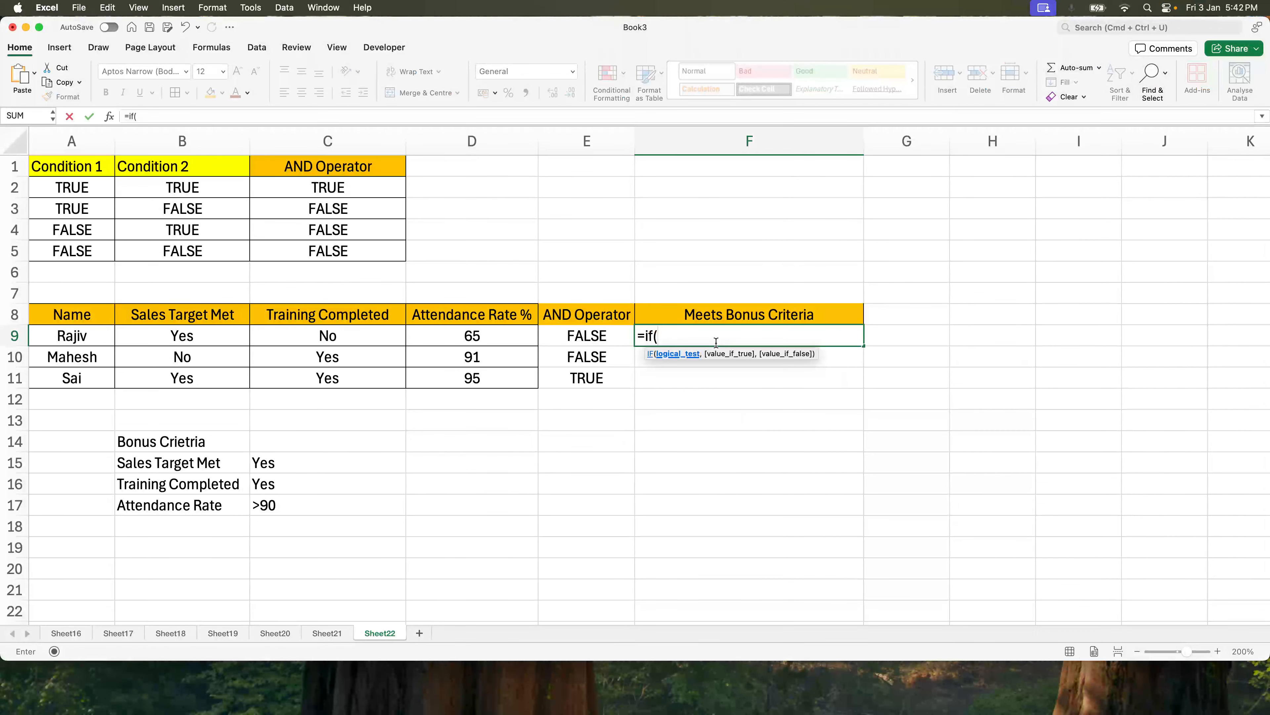
text(and()
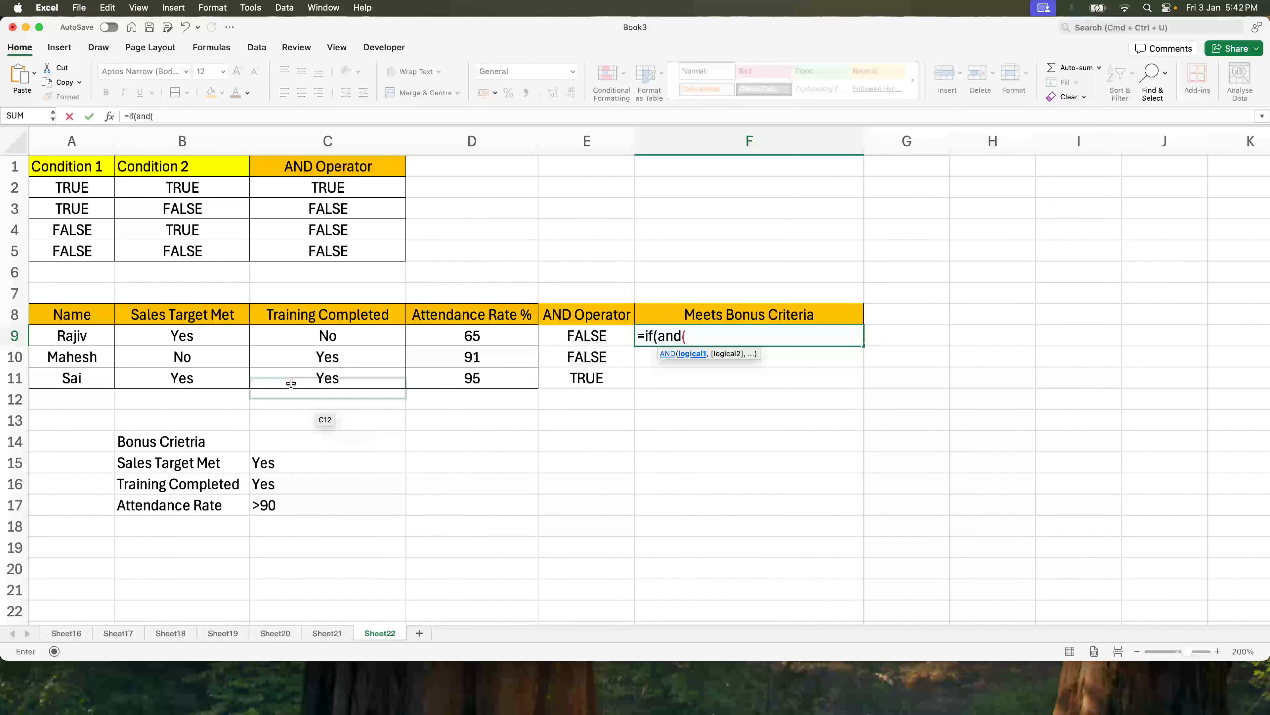
click(209, 336)
text(="Ye)
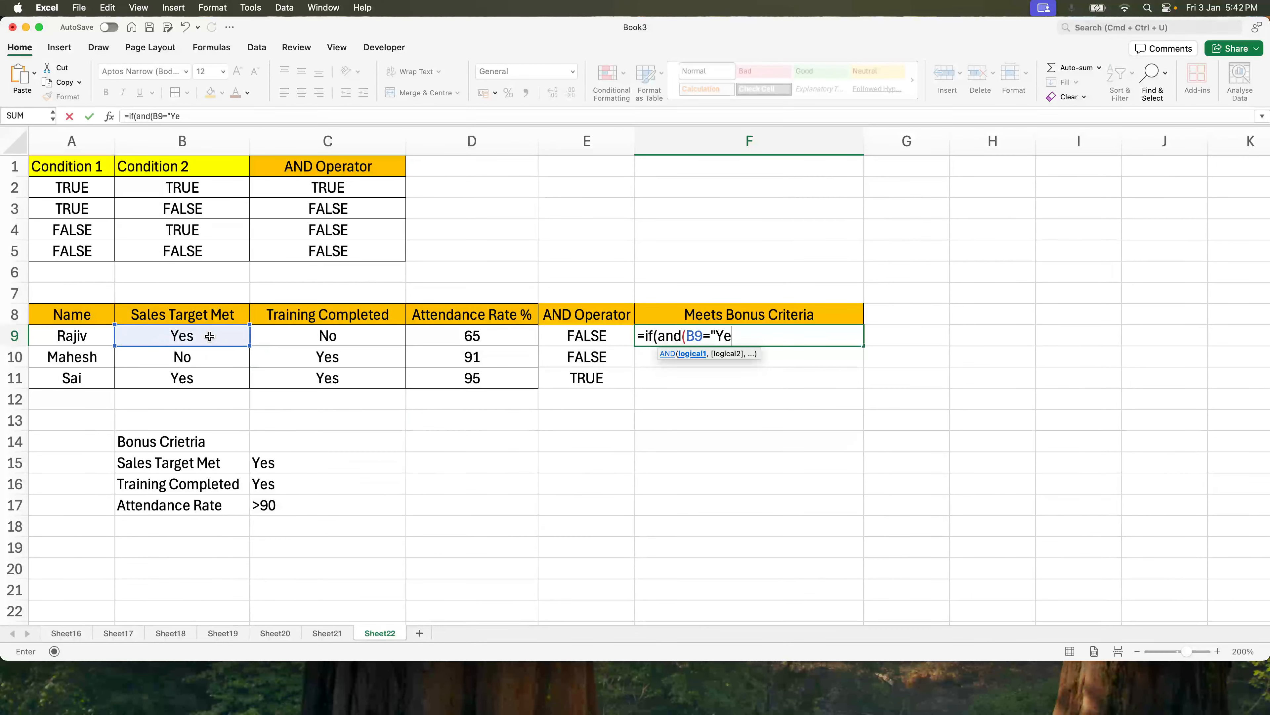
text(s",C)
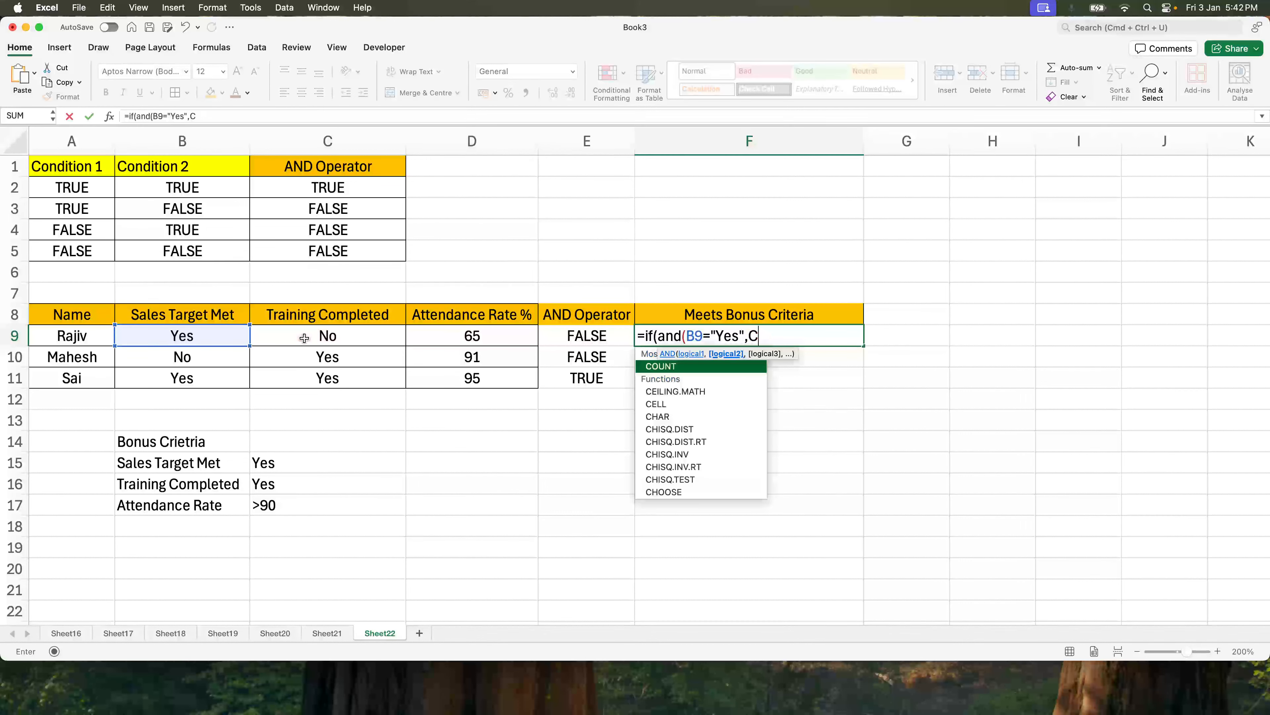
click(304, 338)
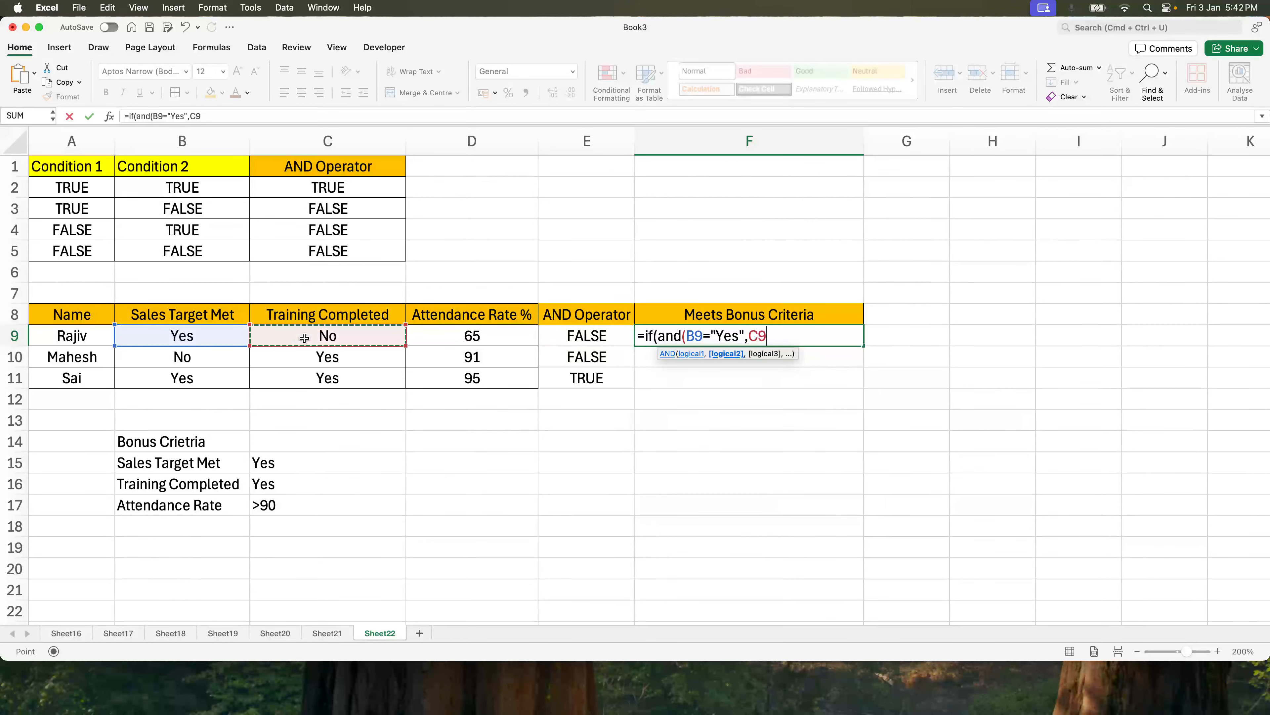
text(="Yes")
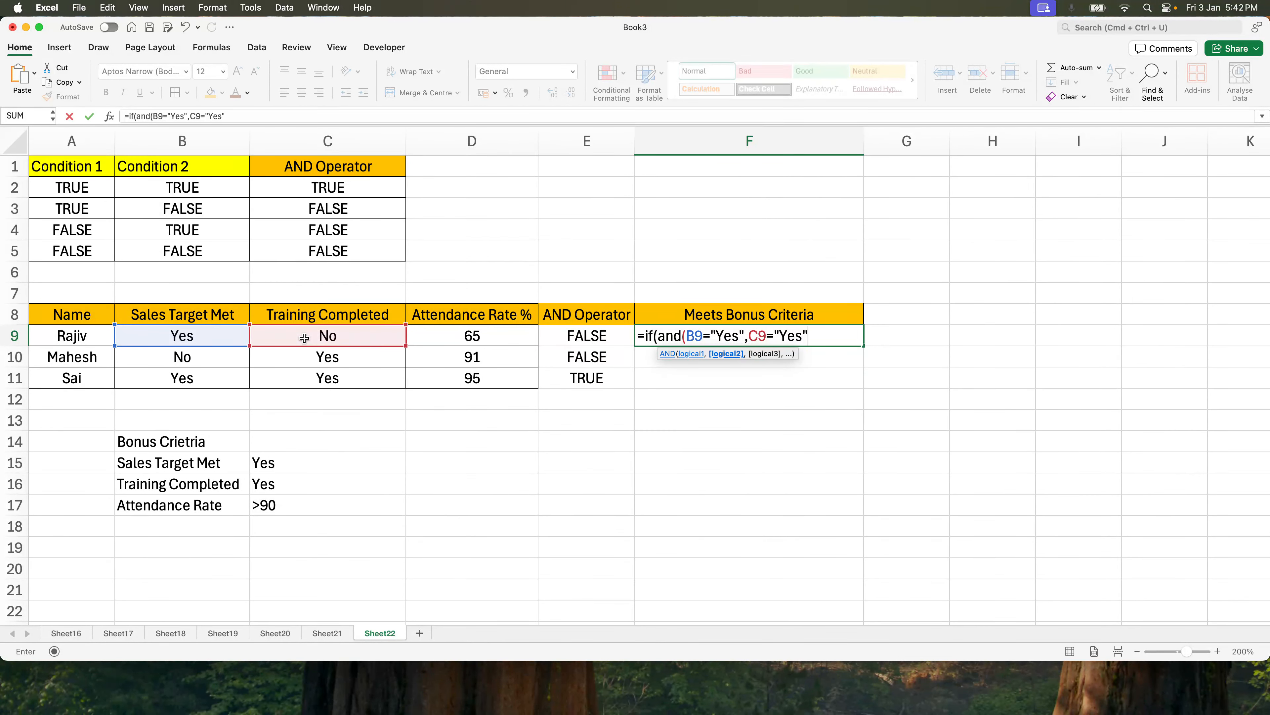
text(,)
click(479, 336)
text(>90))
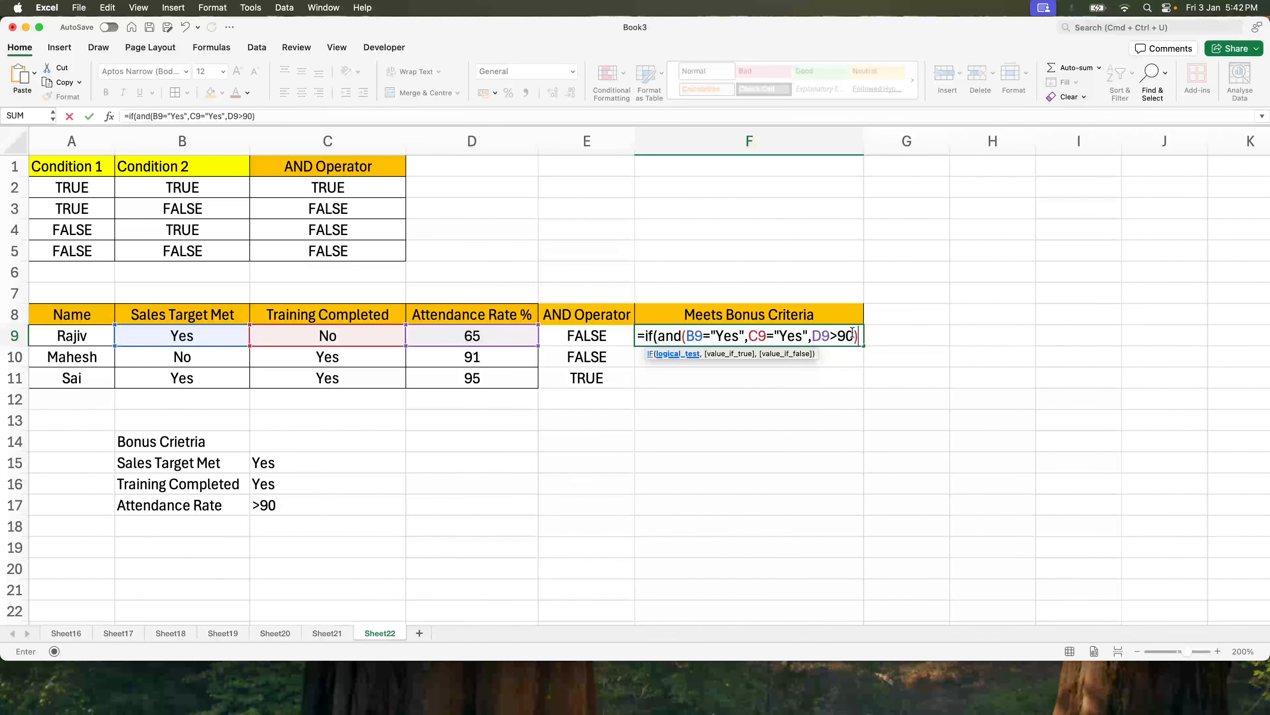
text(, "M)
text(lihg)
key(BackSpace)
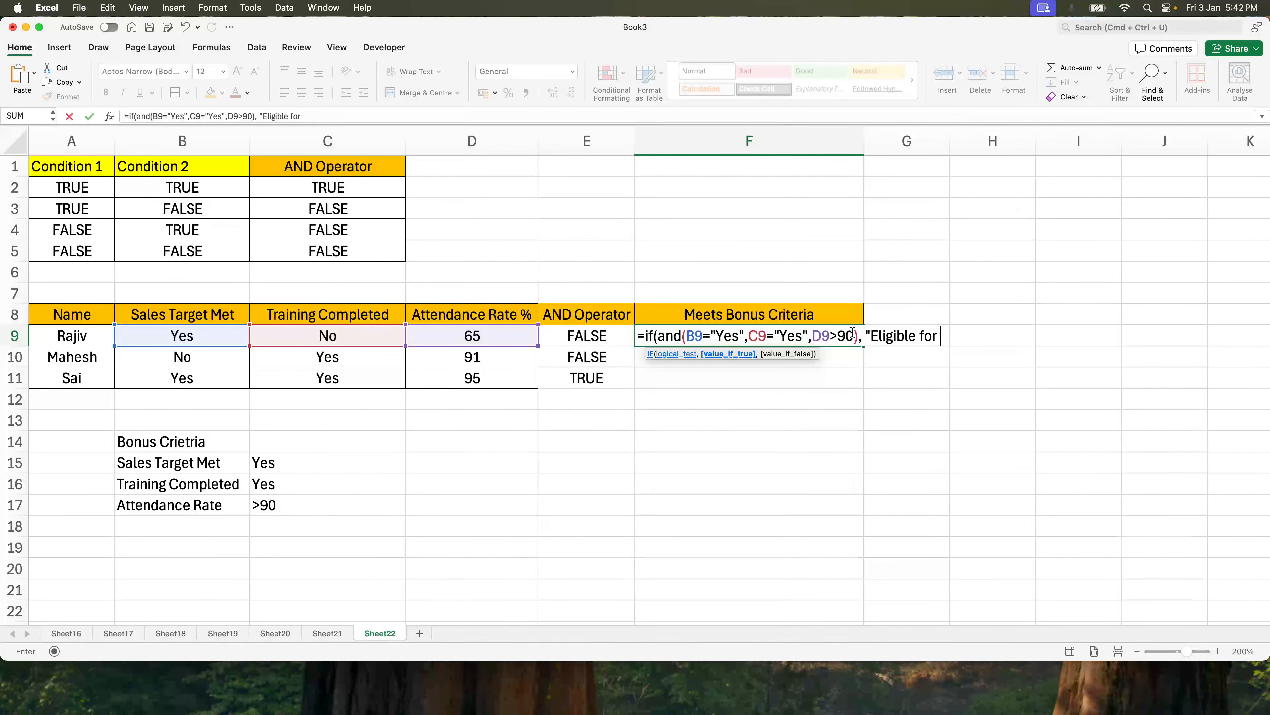
text(onu)
text(, "not)
key(BackSpace)
key(BackSpace)
key(BackSpace)
text(Not Eligible for b)
text(onus"))
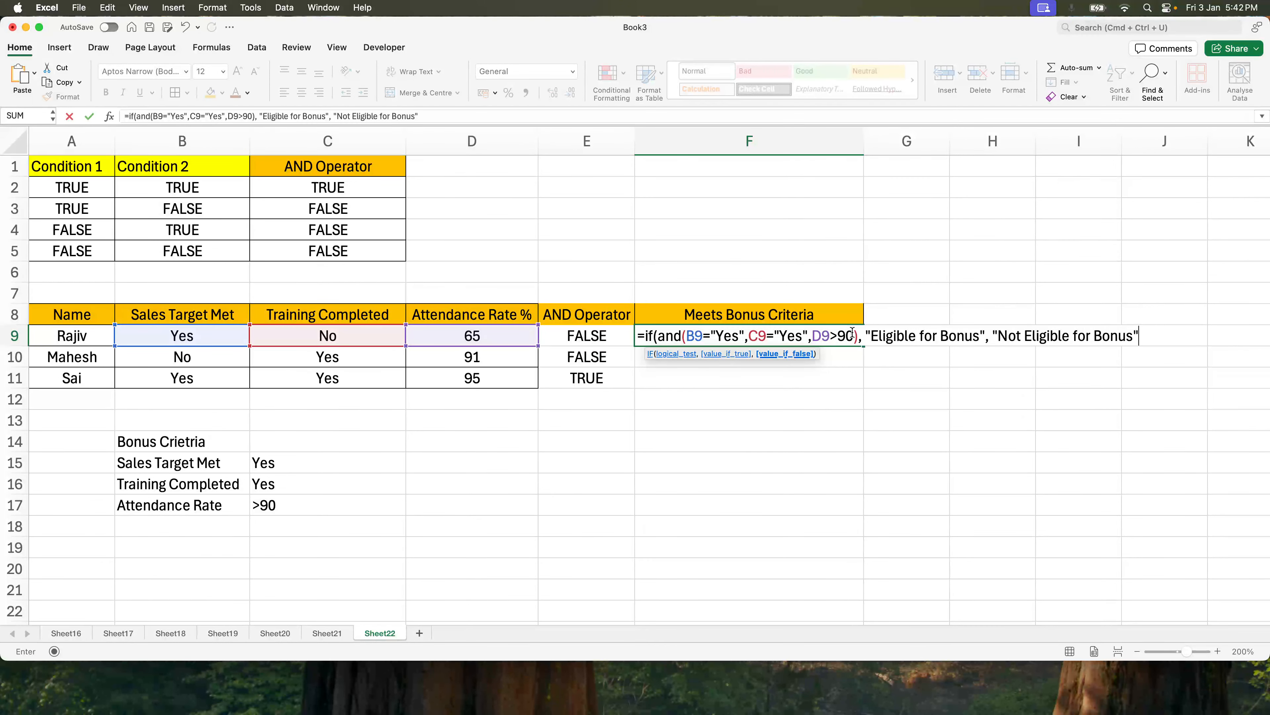
key(Return)
Fill the F9 IF formula down to F10 and F11.
click(852, 334)
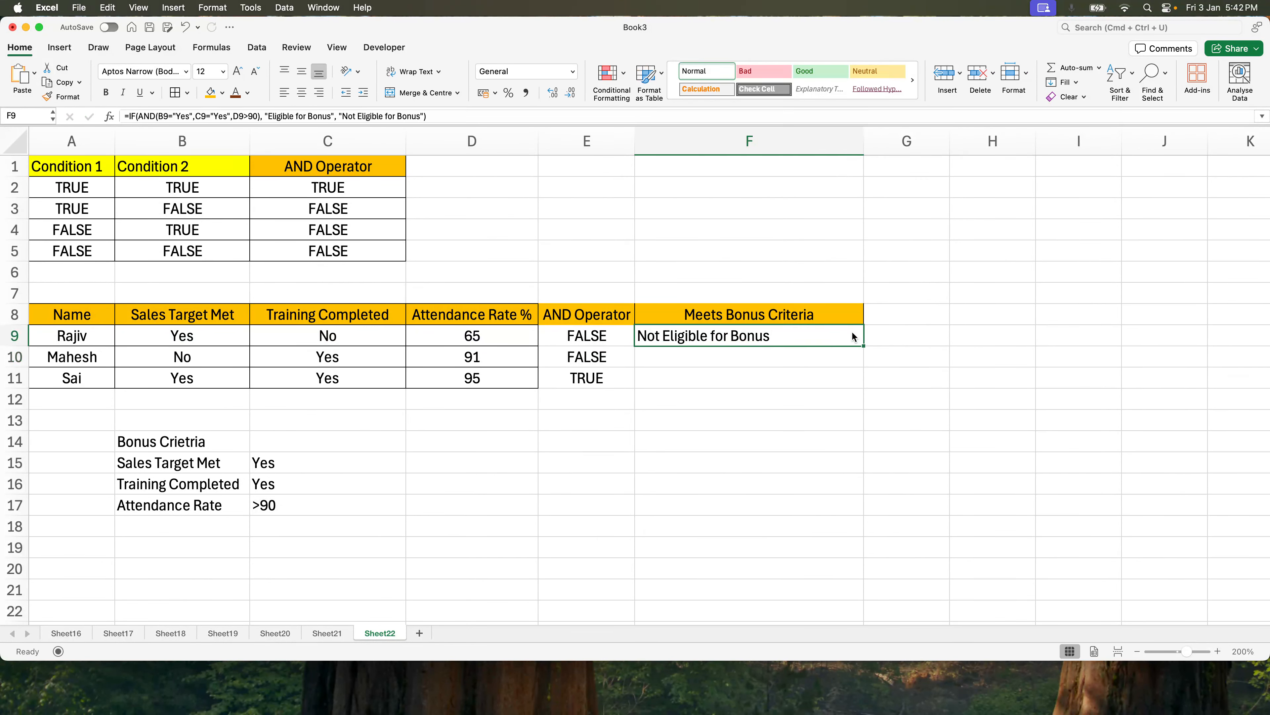
double_click(792, 334)
drag(661, 337, 870, 336)
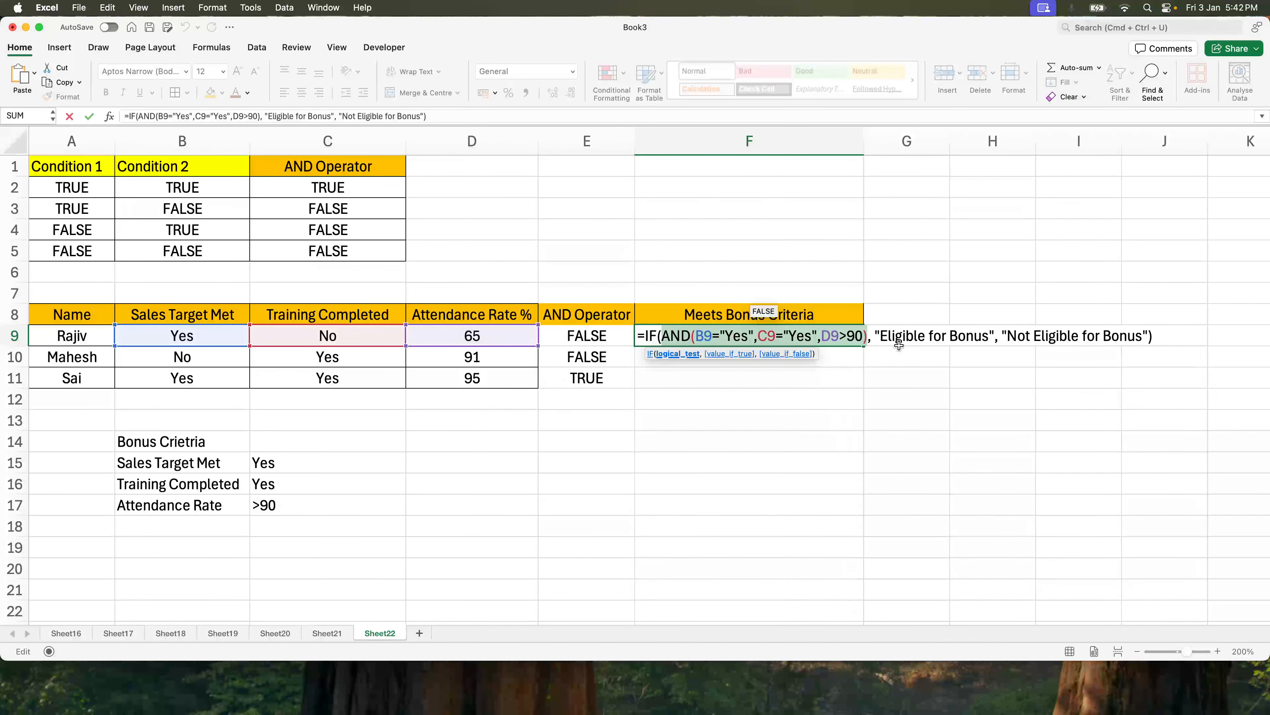
drag(876, 332, 992, 334)
key(Escape)
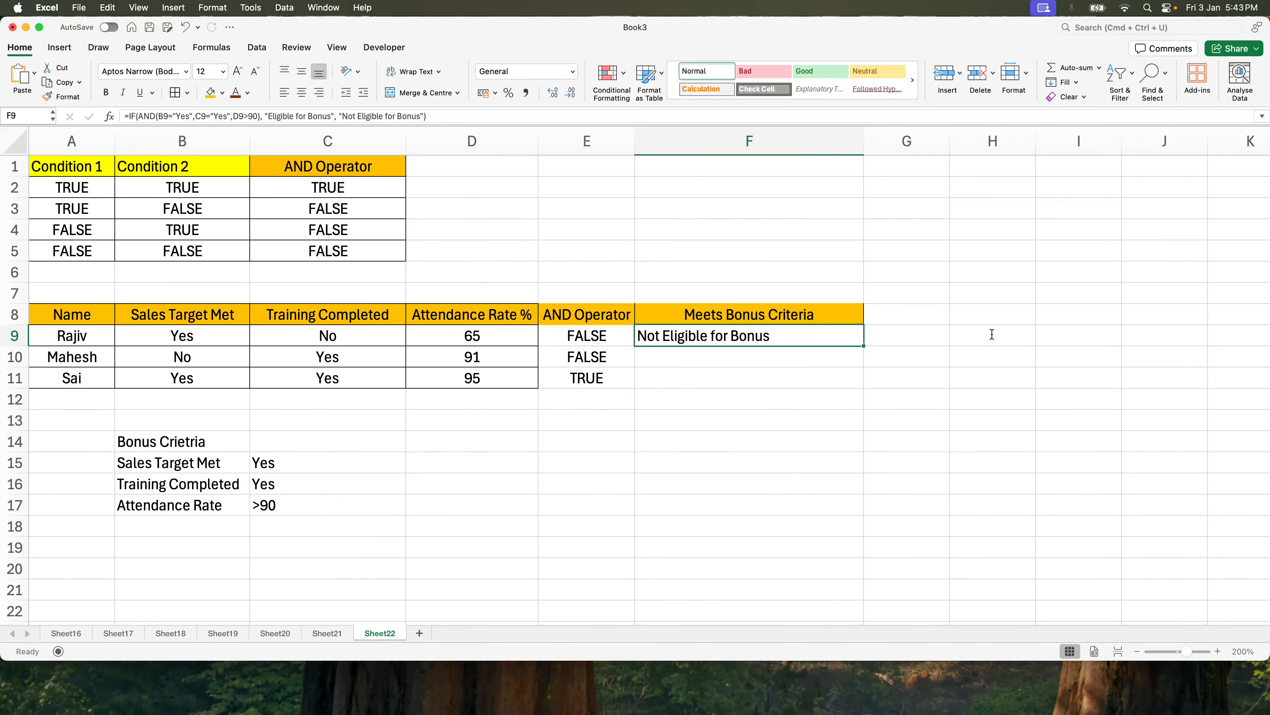
key(shift+Down)
key(shift+Down)
key(ctrl+d)
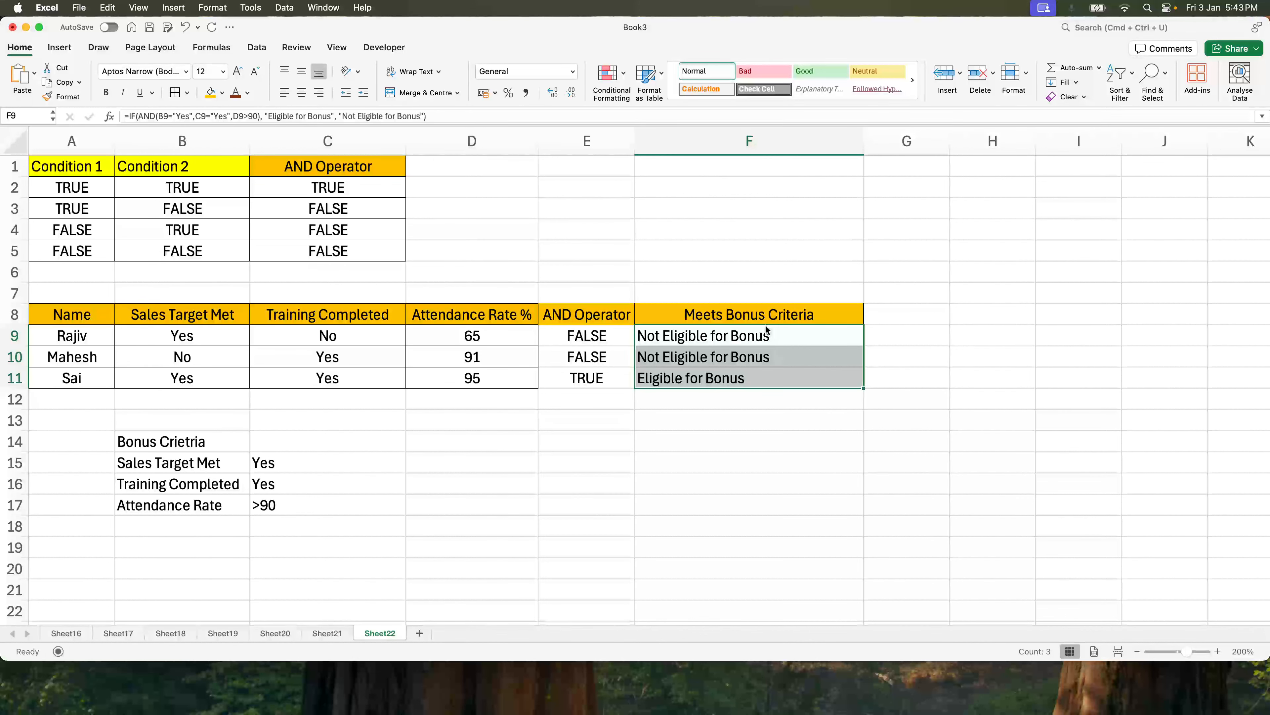
Replace the Yes/No entries in B9:C11 with TRUE and FALSE values for each employee.
click(761, 341)
click(760, 355)
click(756, 378)
click(460, 377)
click(618, 335)
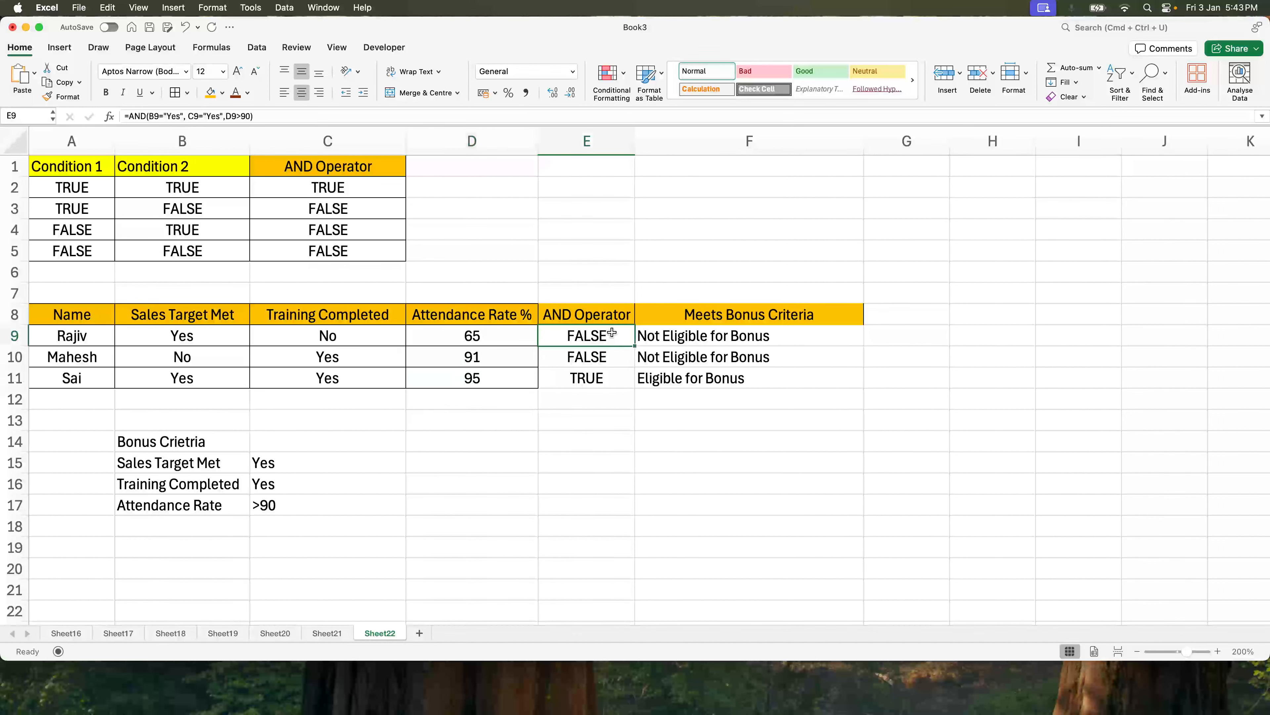
click(215, 330)
drag(183, 332, 226, 344)
text(True)
key(Return)
key(BackSpace)
text(false)
key(Tab)
key(Left)
key(Down)
key(BackSpace)
text(True)
key(Tab)
key(Up)
key(Up)
key(BackSpace)
text(False)
key(Return)
key(BackSpace)
text(True)
key(Return)
key(BackSpace)
text(True)
key(Return)
Widen column E to make the AND Operator column wider.
click(626, 337)
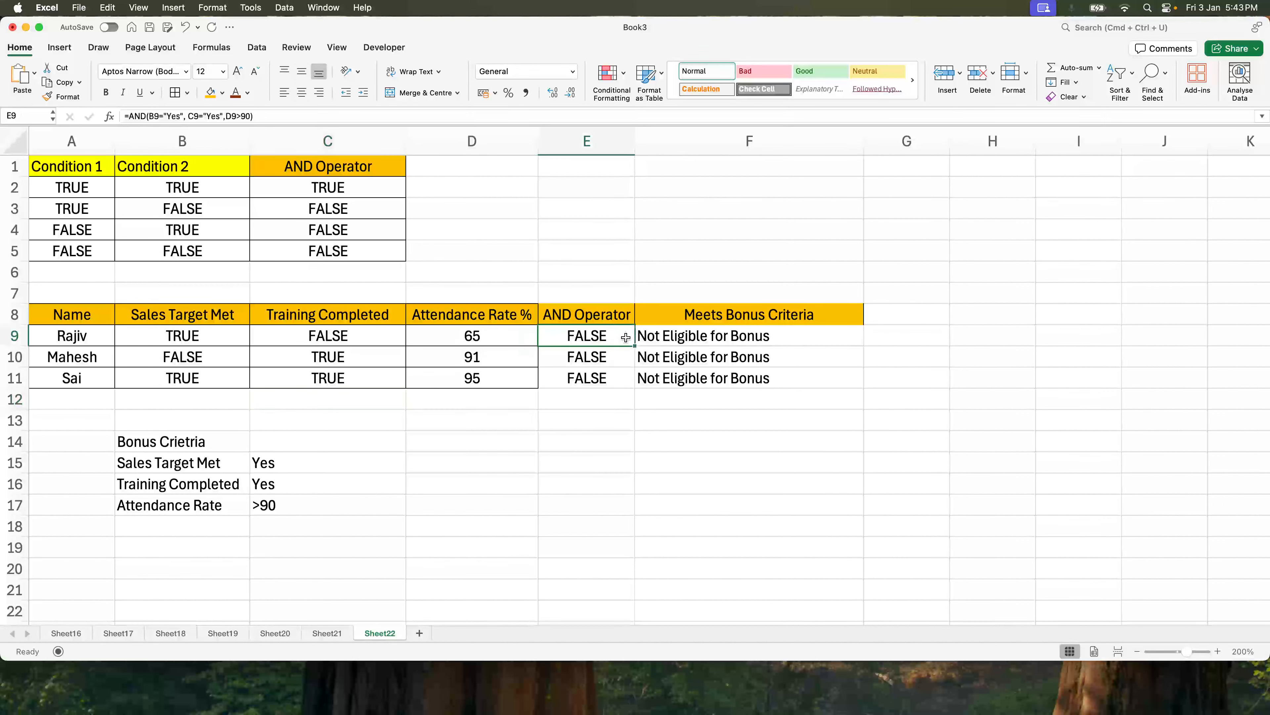
double_click(618, 332)
key(Escape)
drag(634, 141, 892, 142)
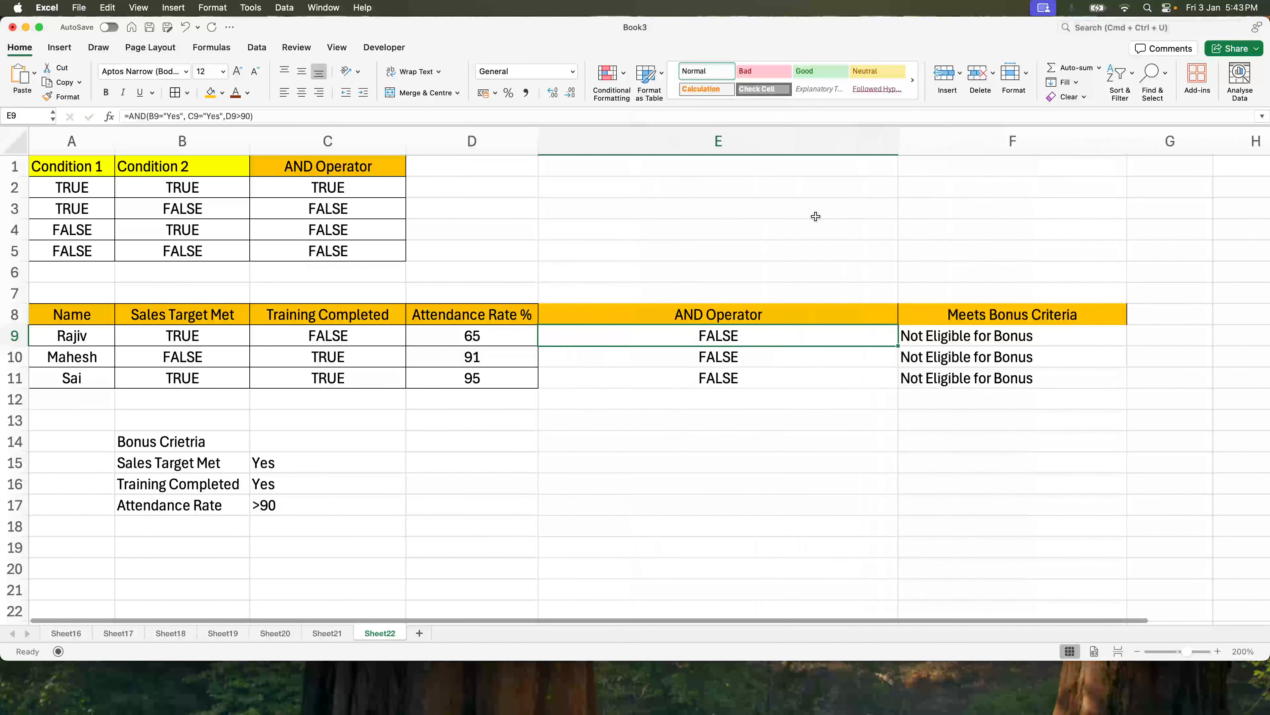
Clear the AND formulas from column E starting at E9.
click(150, 336)
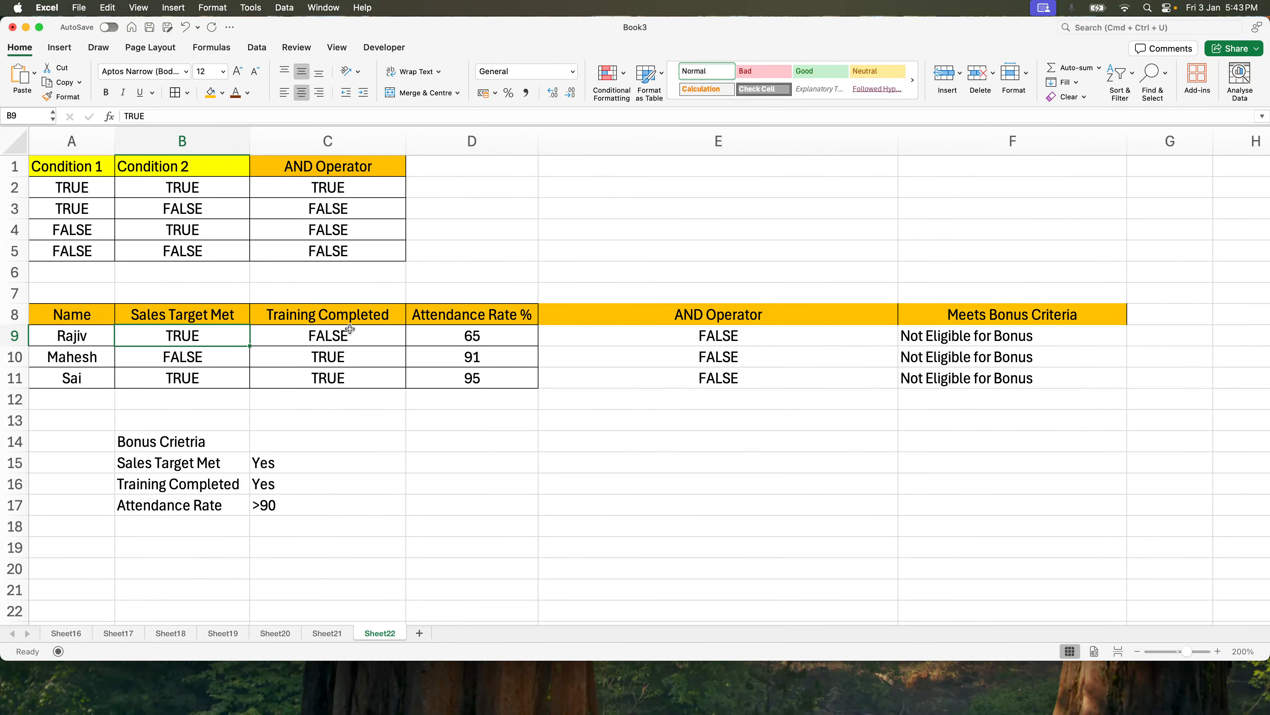
double_click(752, 335)
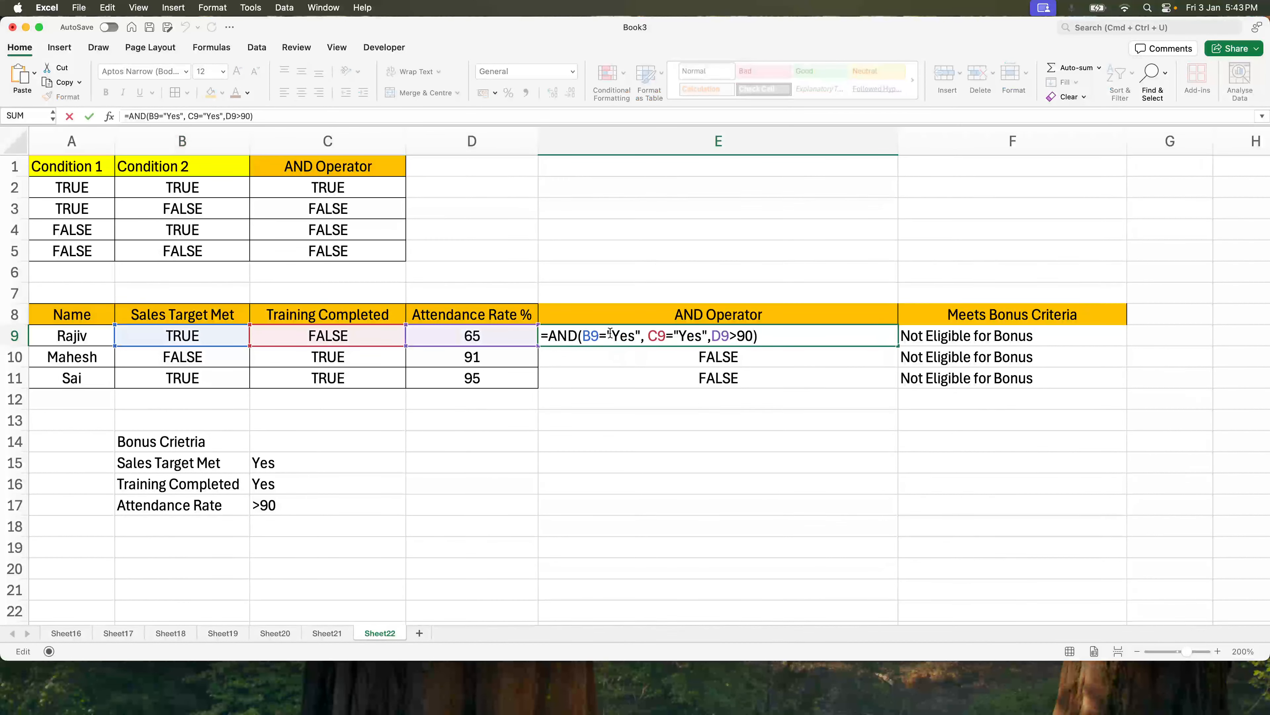
key(Escape)
key(shift+super+Down)
key(Delete)
Enter the formula =AND(B9=TRUE, C9=TRUE, D9>90) in E9.
key(Up)
key(Down)
text(=and()
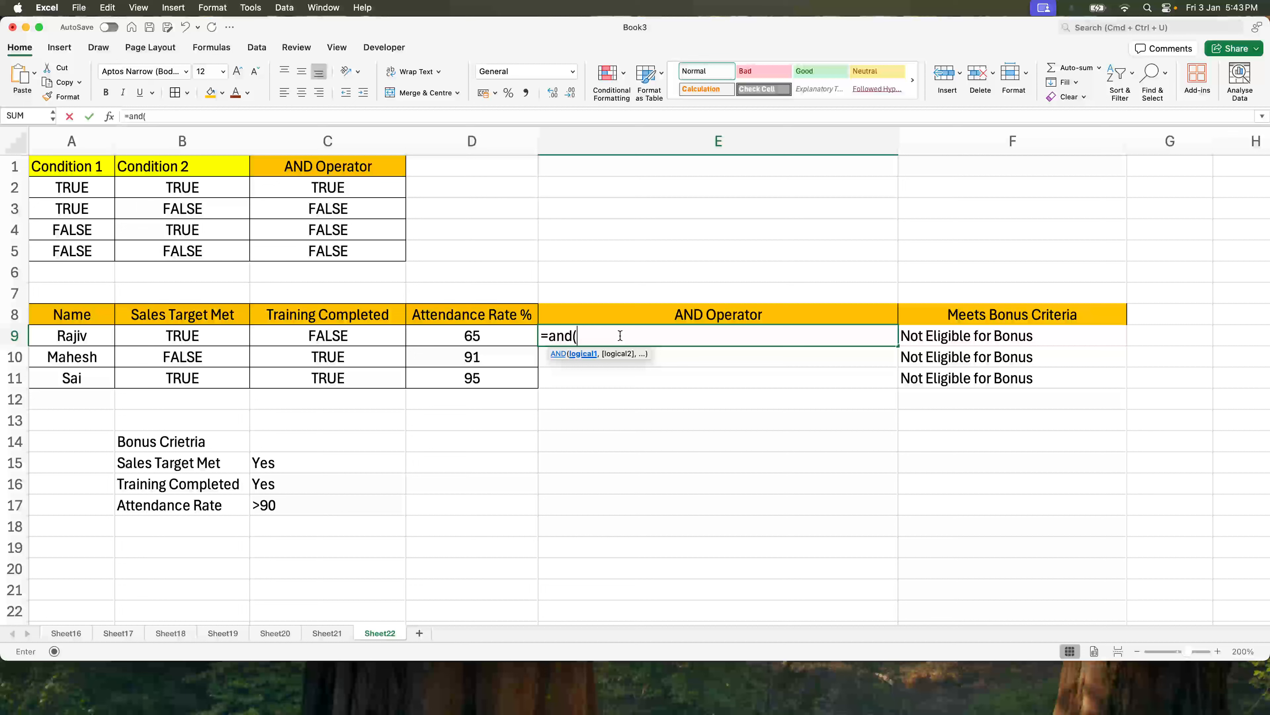
click(158, 339)
text(=True)
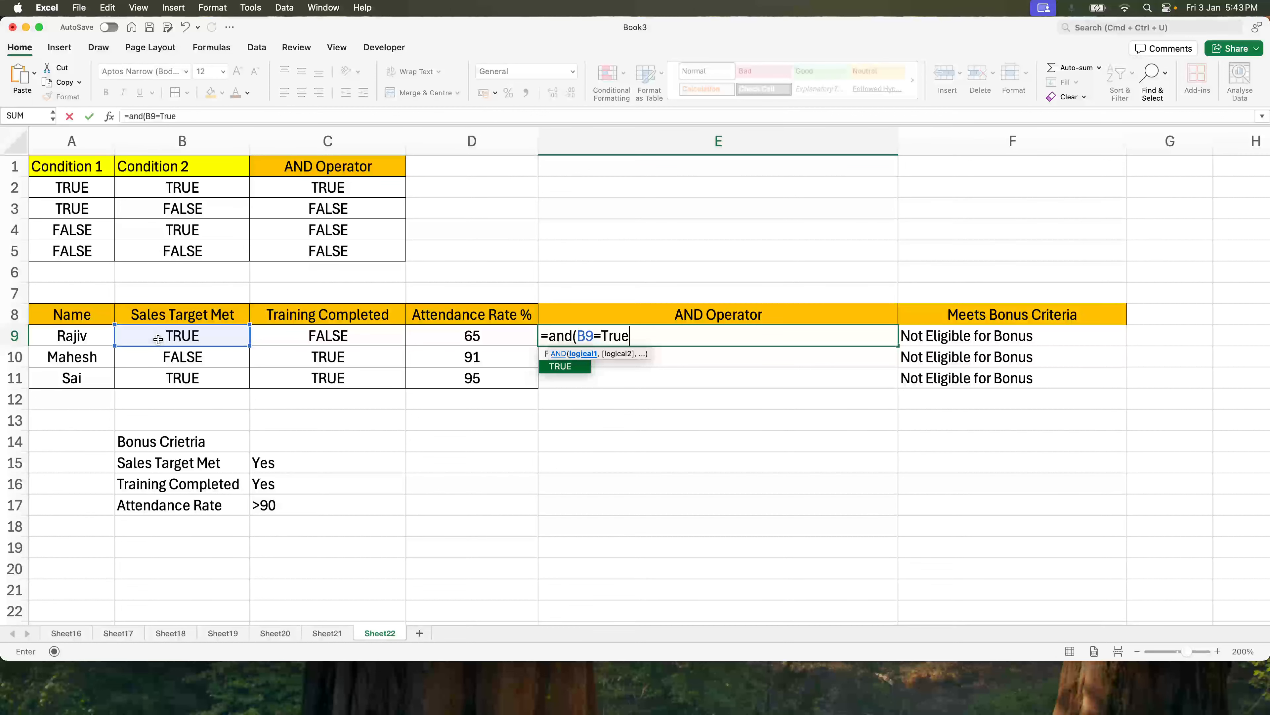
key(BackSpace)
key(BackSpace)
key(BackSpace)
key(BackSpace)
text("True)
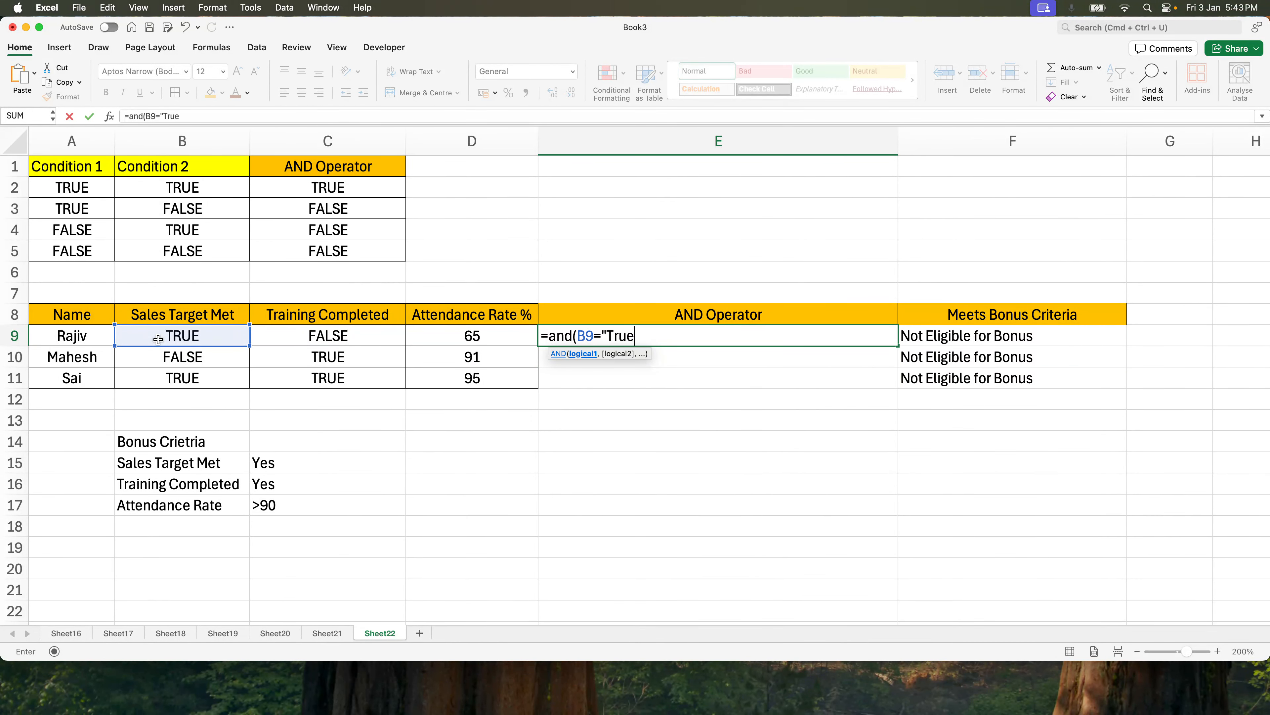
key(BackSpace)
key(BackSpace)
key(BackSpace)
key(BackSpace)
key(BackSpace)
text(true)
key(Tab)
text(,)
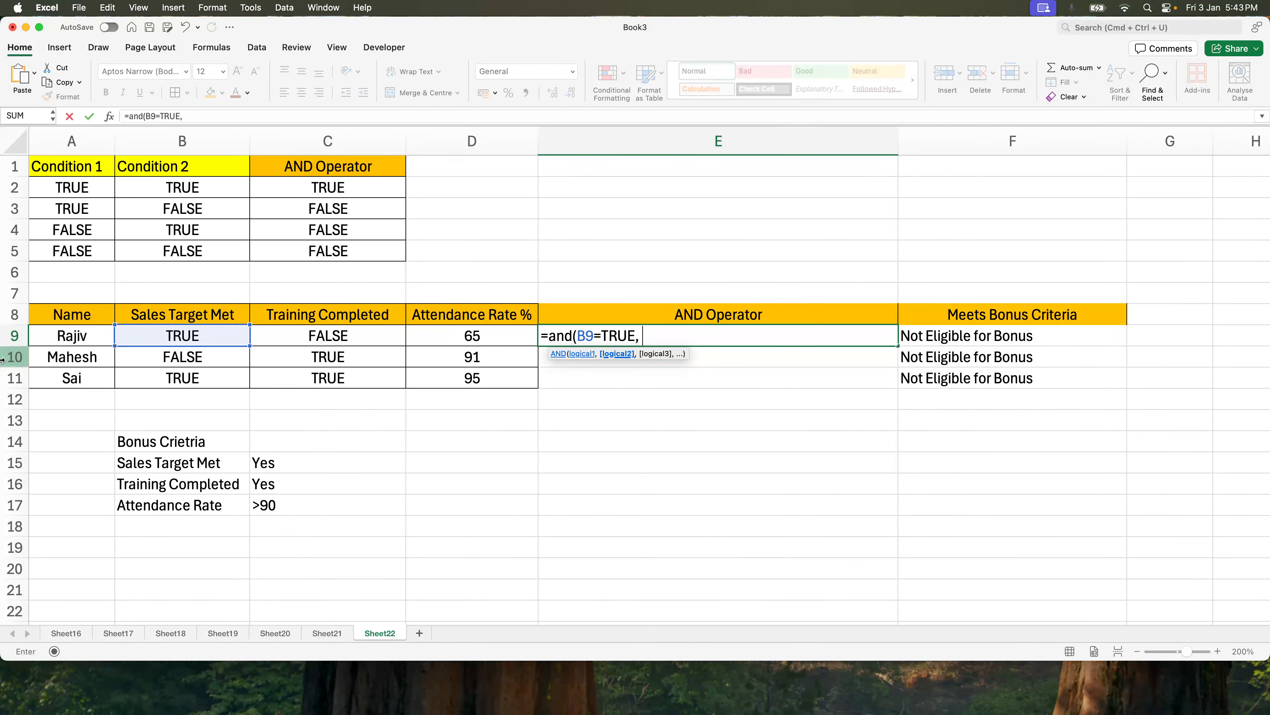
click(309, 342)
text(=True,)
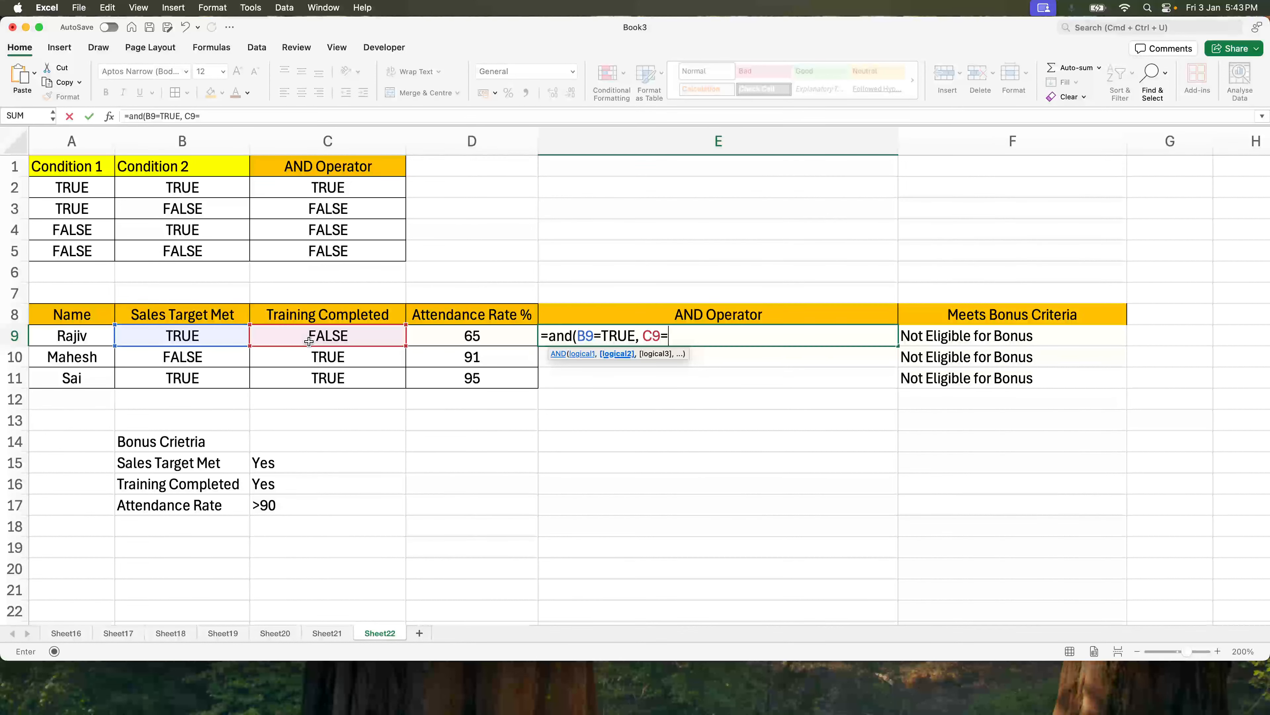
click(416, 344)
text(>90))
key(Return)
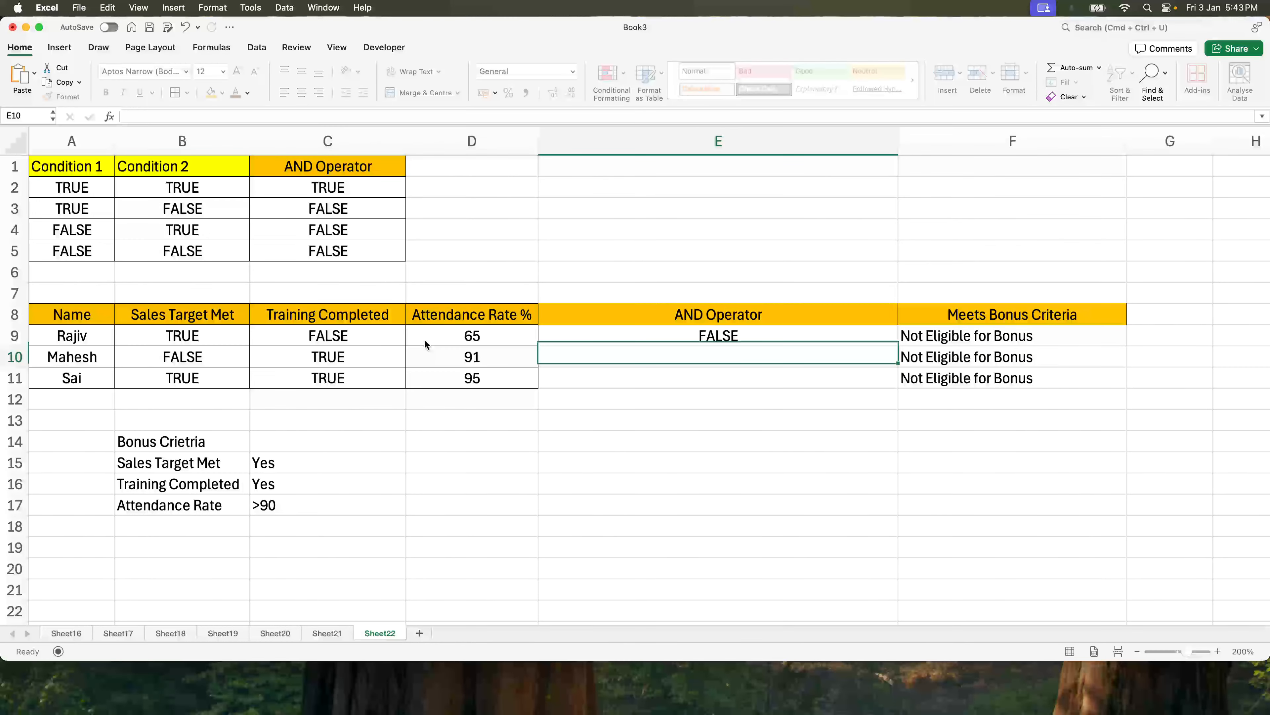
Fill the E9 AND formula down to E10 and E11.
key(Up)
key(shift+Down)
key(shift+Down)
key(super+d)
click(375, 390)
click(242, 332)
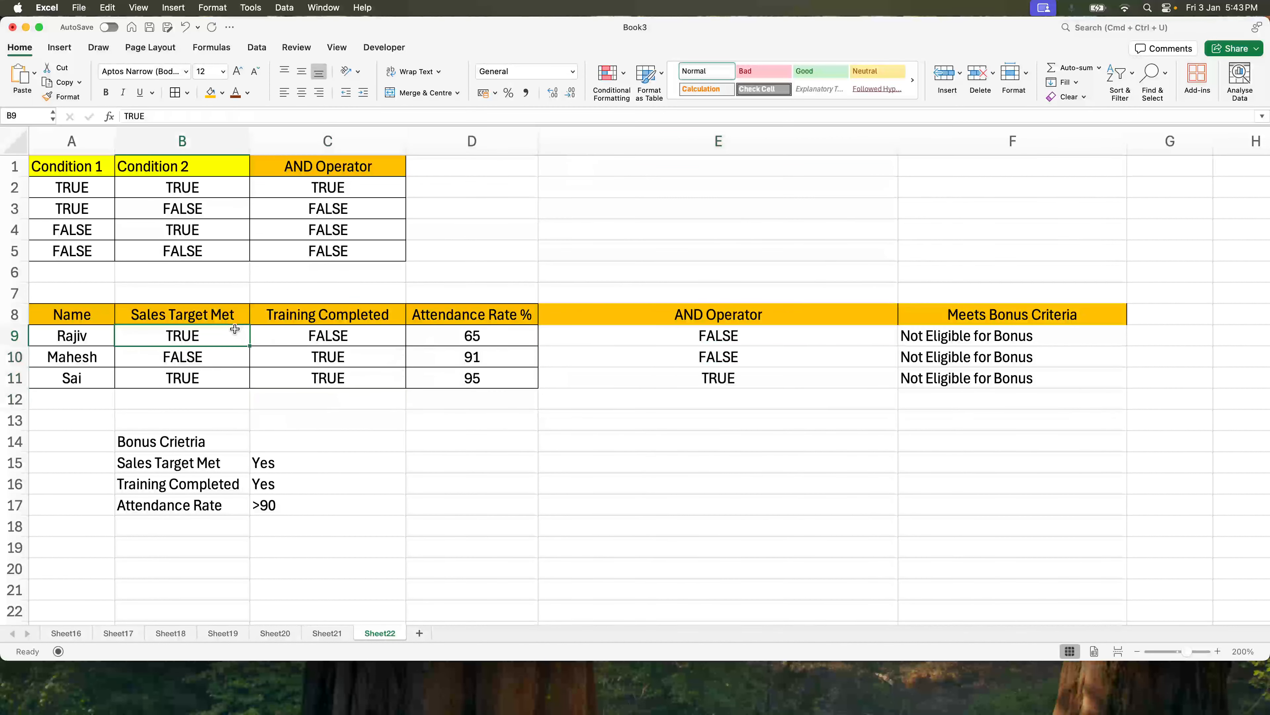
click(598, 341)
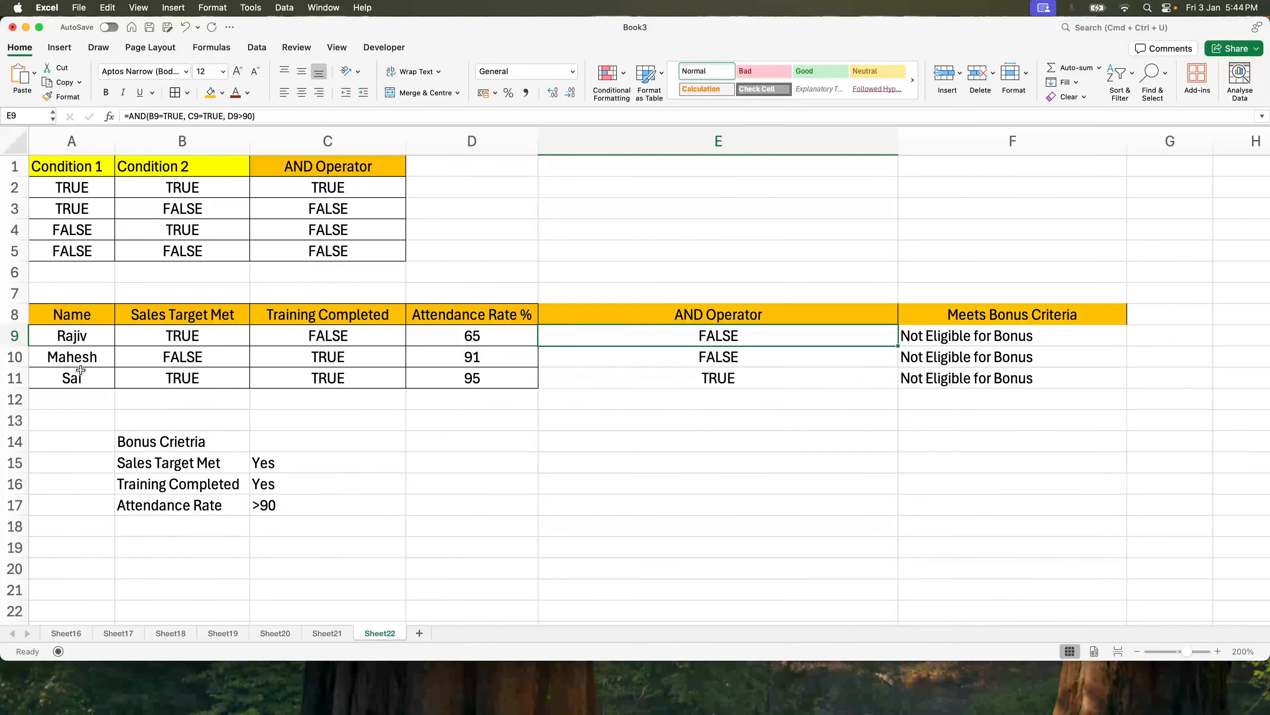
Examine the E9 AND formula, the F11 IF formula and the employee data cells they reference.
drag(195, 336, 213, 374)
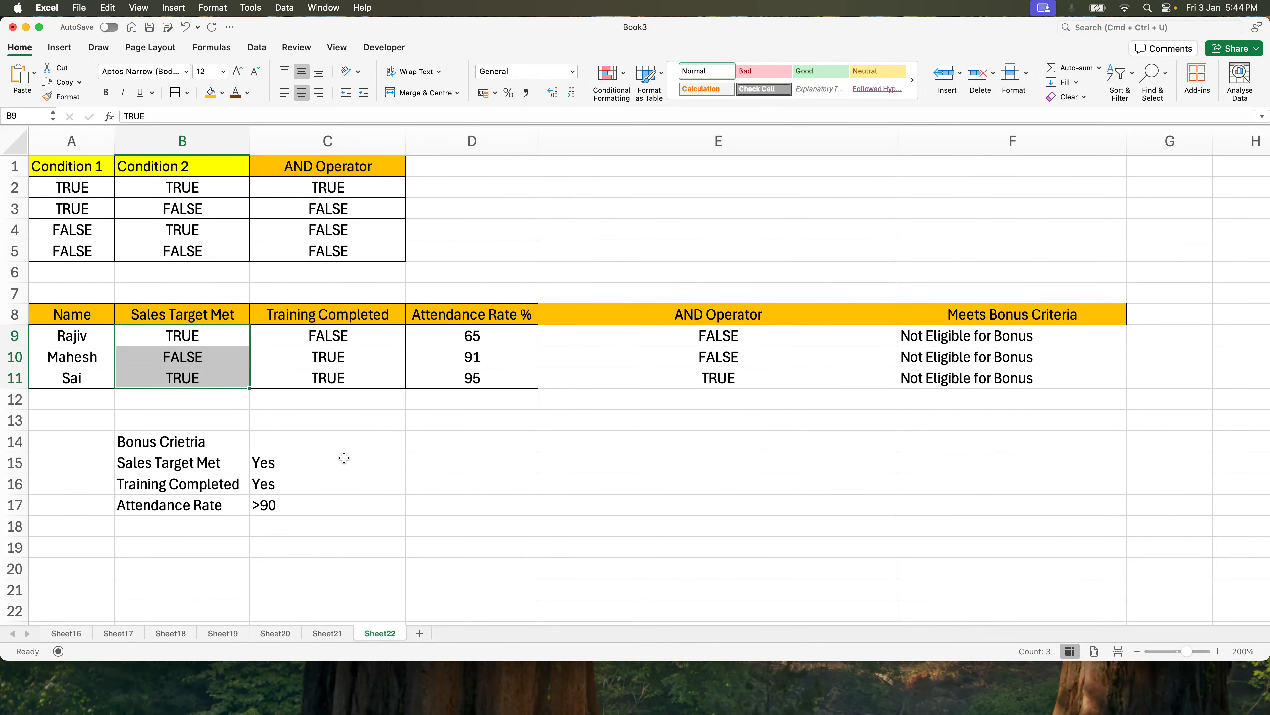
double_click(779, 343)
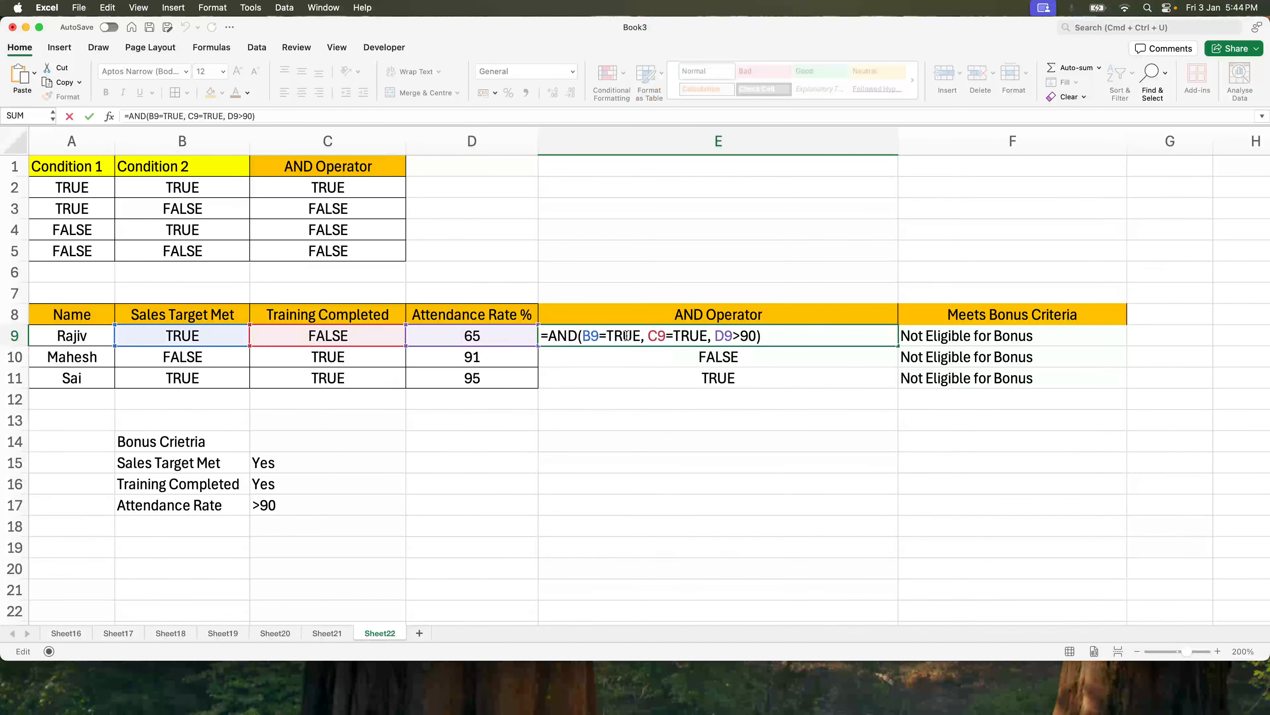
drag(607, 335, 637, 334)
key(Escape)
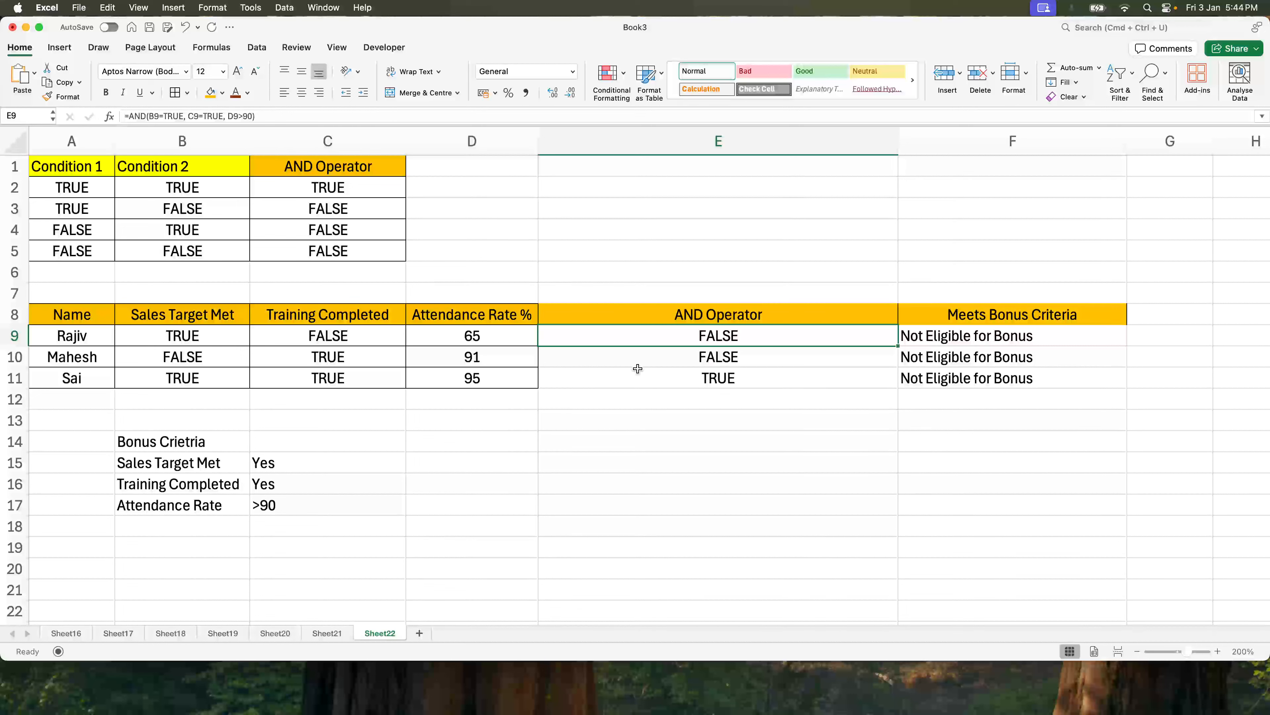
drag(194, 341, 471, 378)
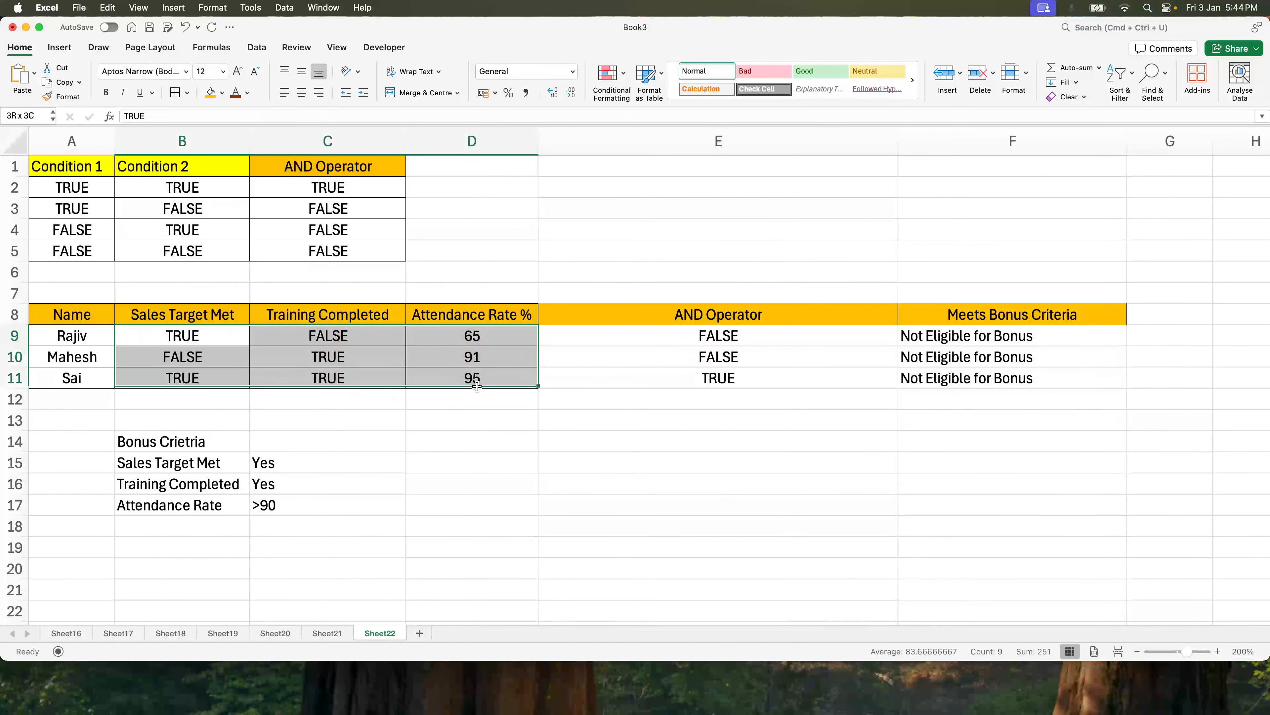
click(829, 403)
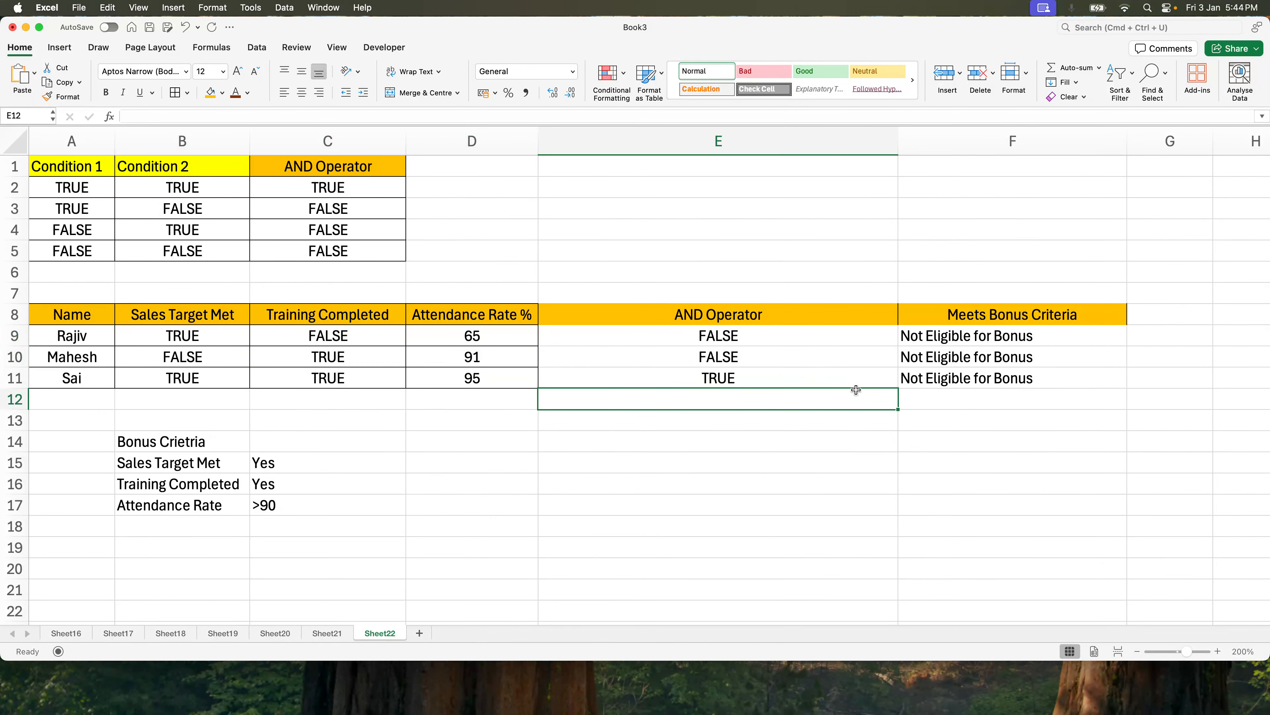
click(931, 379)
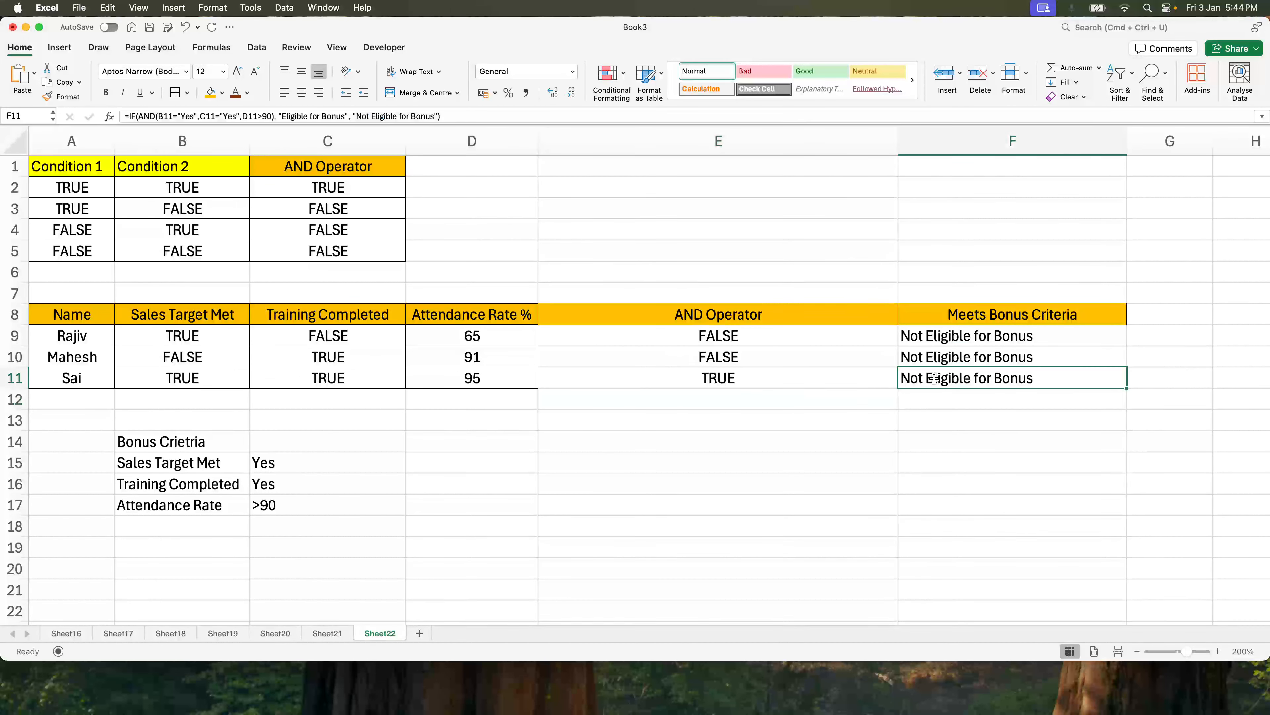
click(556, 460)
drag(74, 314, 533, 380)
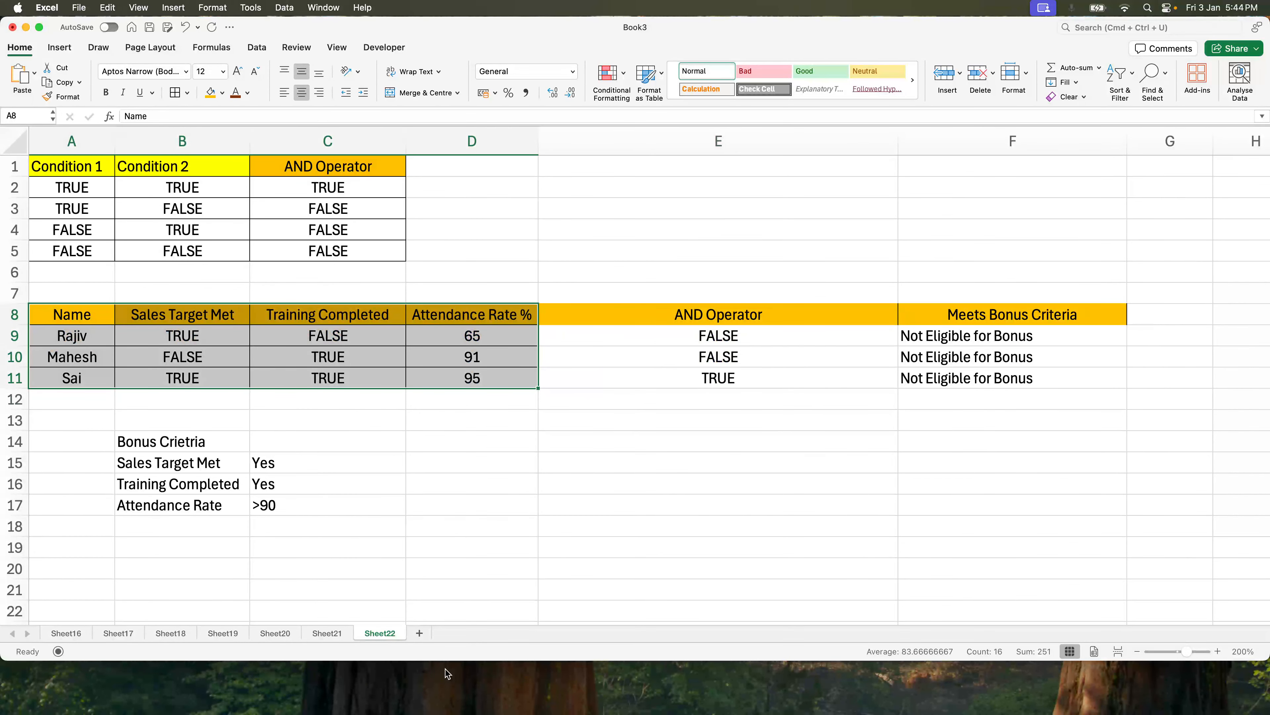